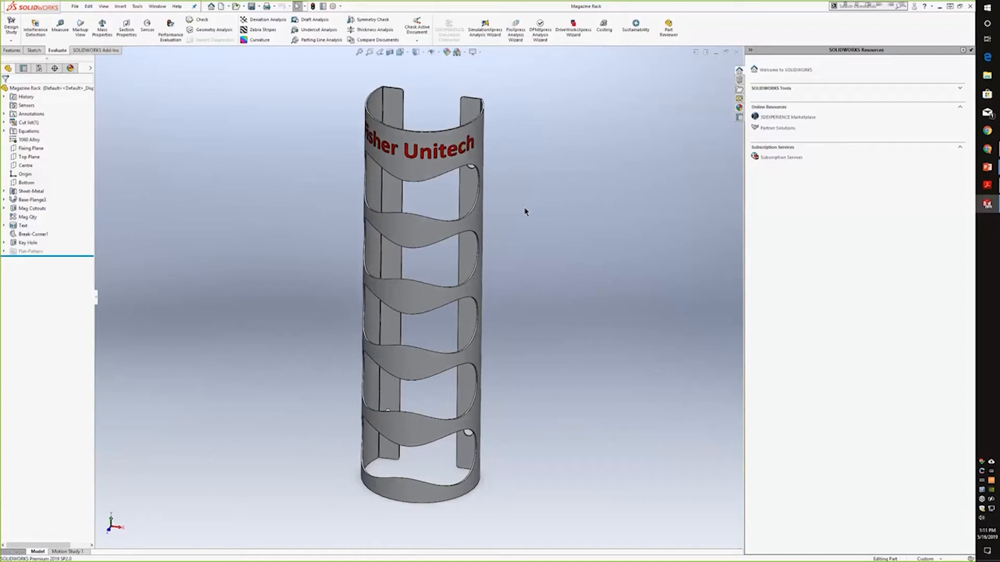
Start the DriveWorksXpress wizard and create a database named Magazine Rack in the Magazine Rack folder of DriveWorks Webinar Files READY
middle_drag(565, 185, 573, 234)
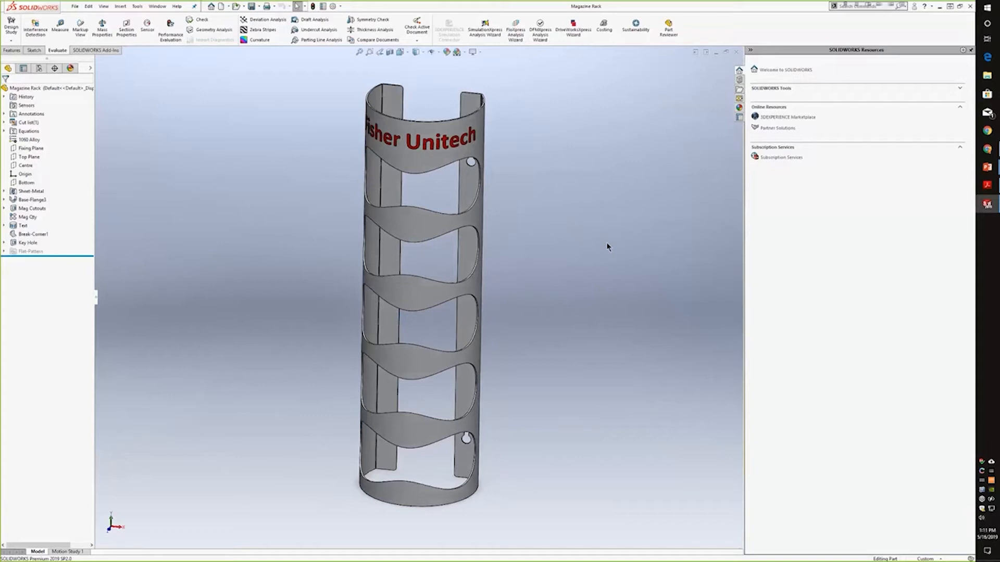
mouse_move(607, 248)
middle_down()
mouse_move(591, 230)
mouse_move(595, 238)
middle_up()
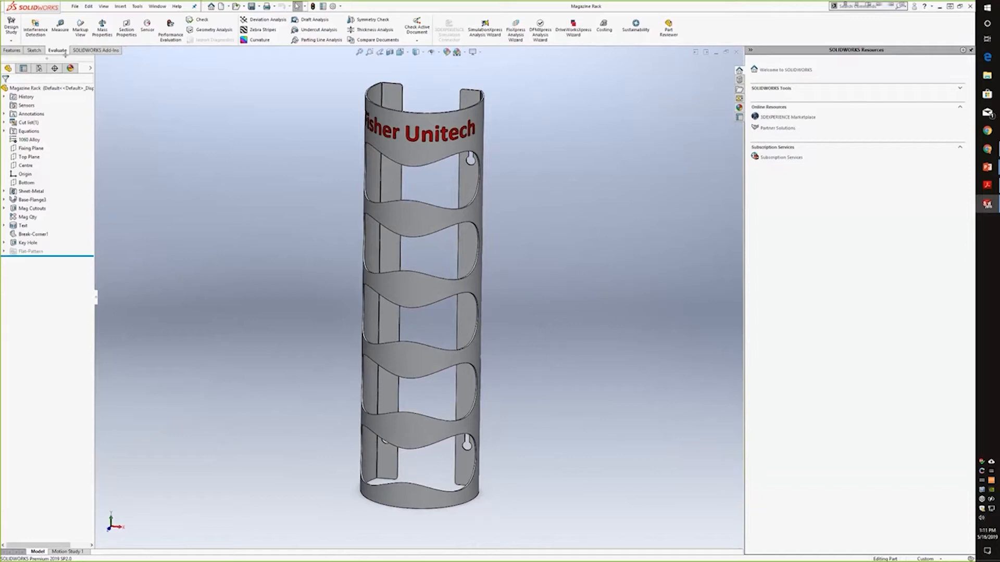
click(575, 35)
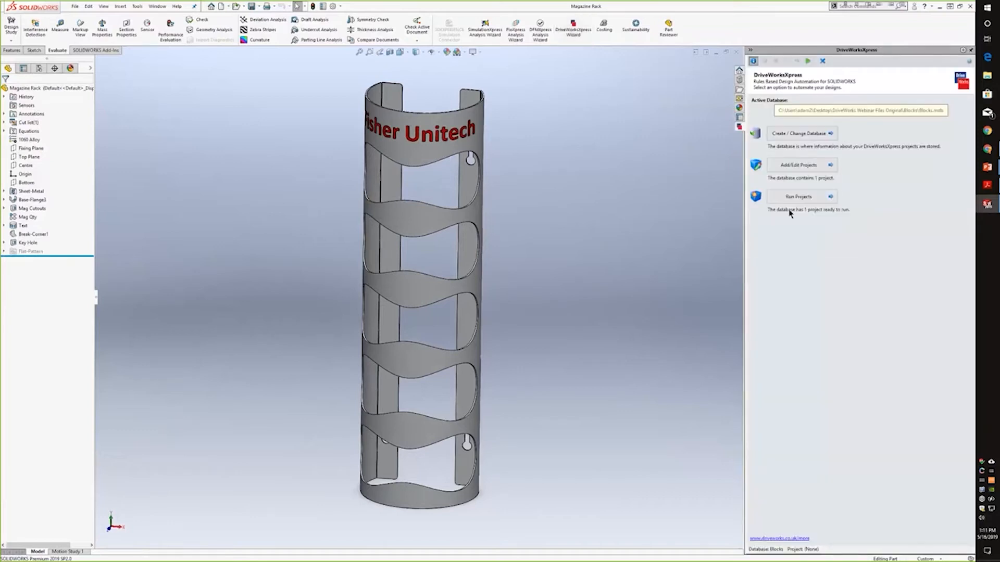
click(807, 136)
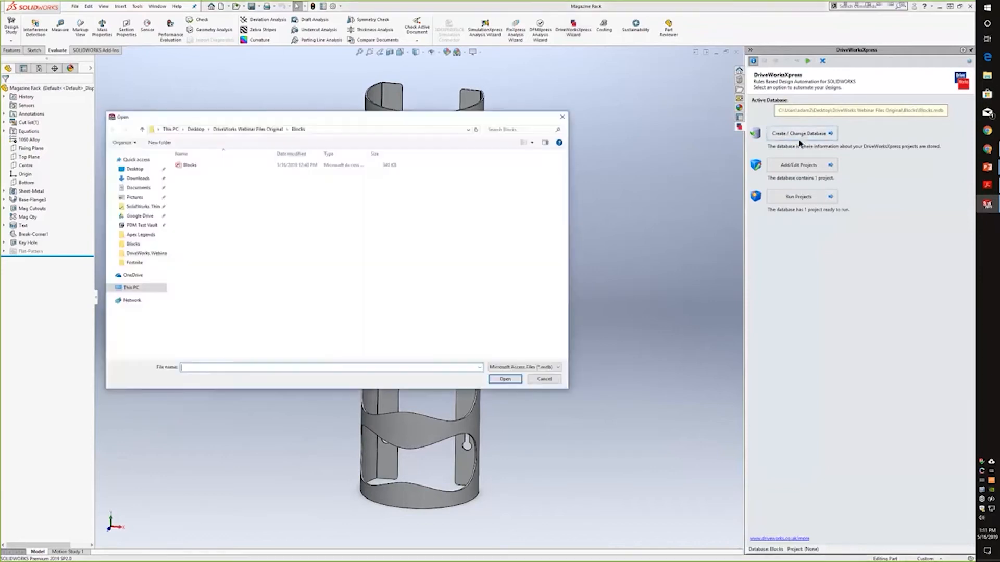
click(196, 129)
double_click(224, 181)
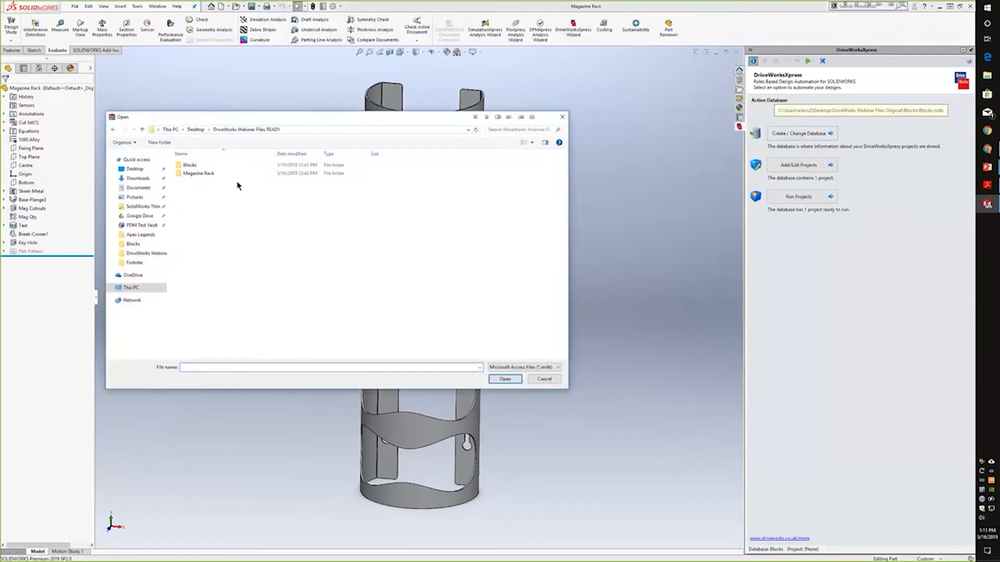
double_click(202, 175)
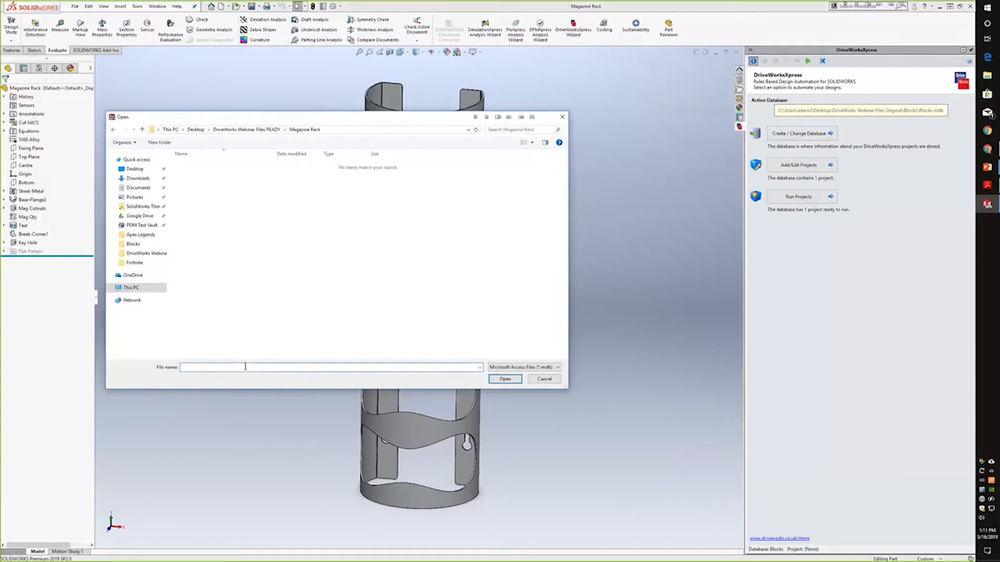
text(Maga)
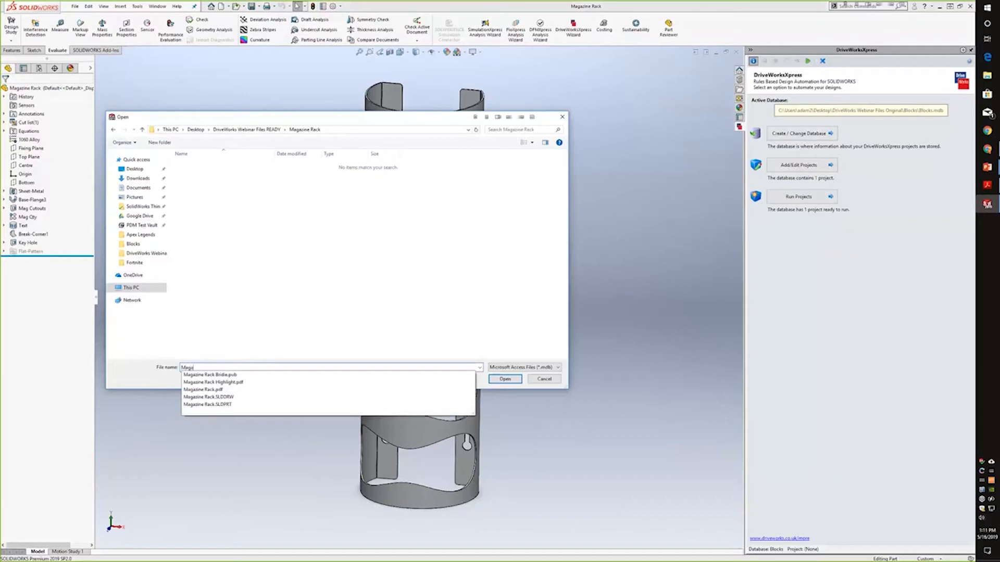
text(zine Rack)
click(334, 333)
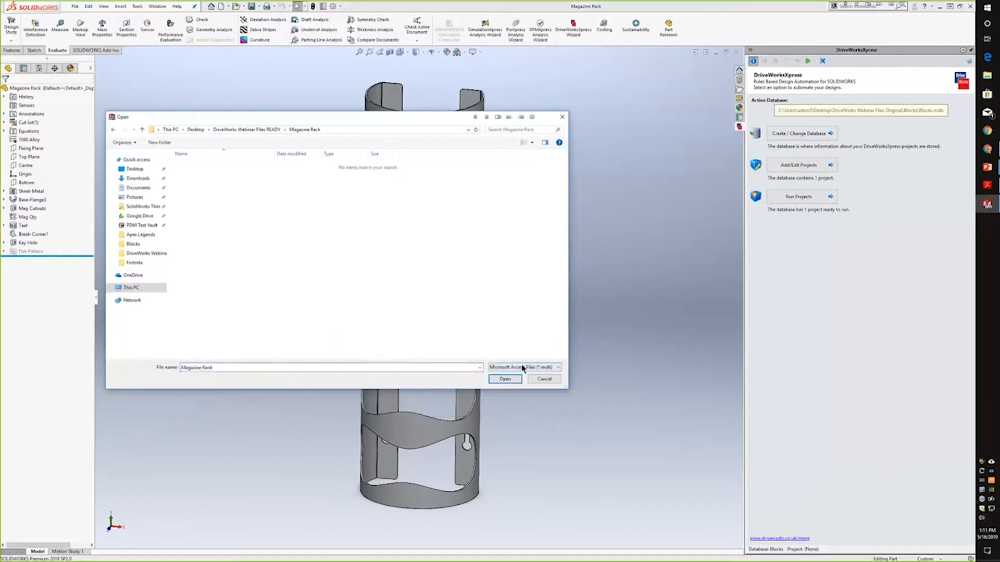
click(505, 380)
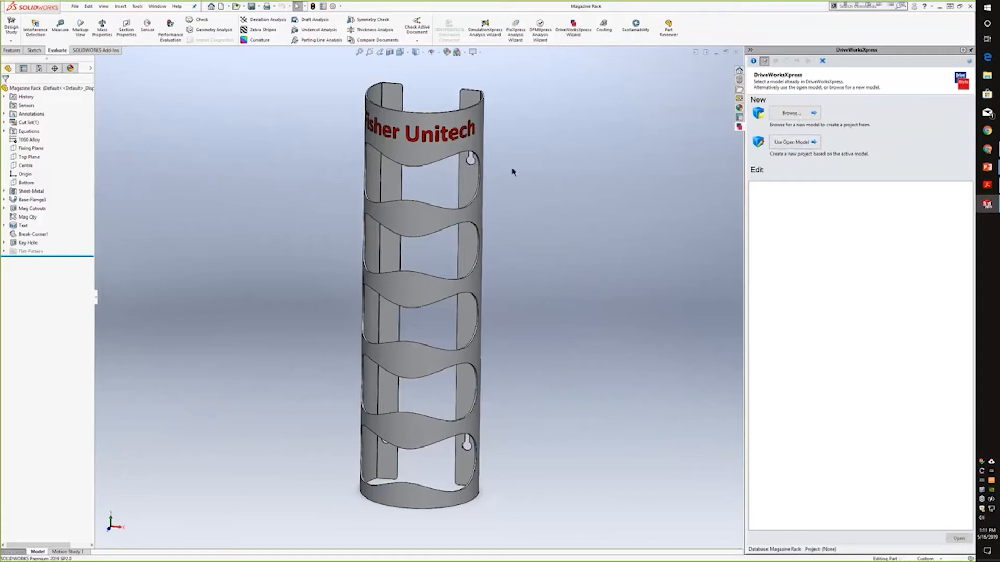
Create a new DriveWorksXpress project based on the open Magazine Rack model
middle_drag(522, 157, 515, 160)
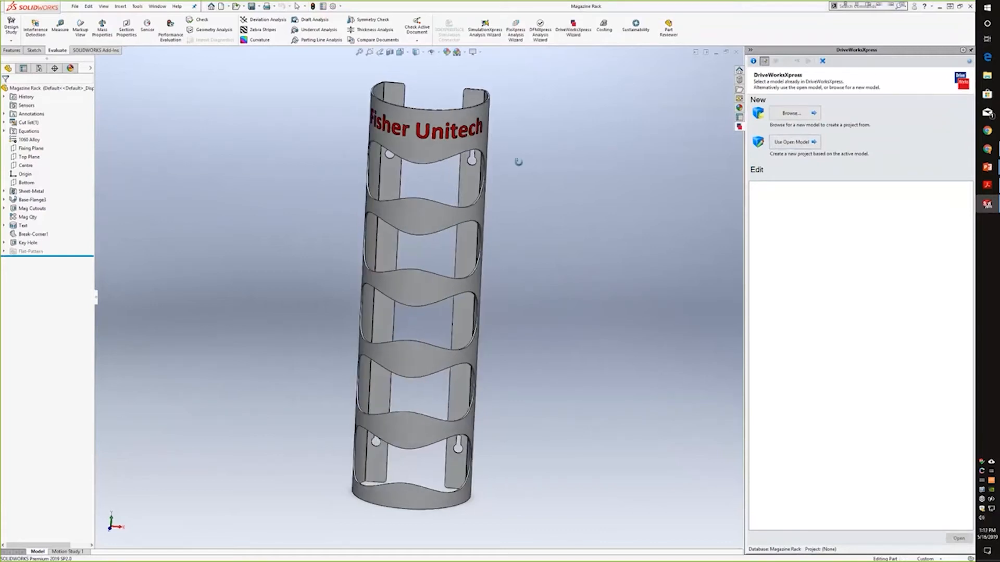
click(786, 147)
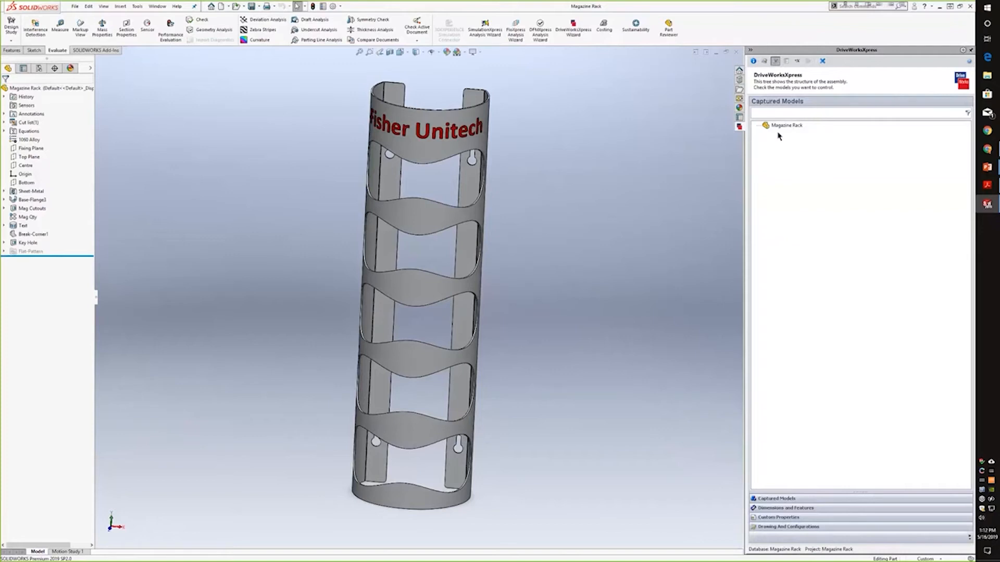
middle_drag(582, 252, 574, 239)
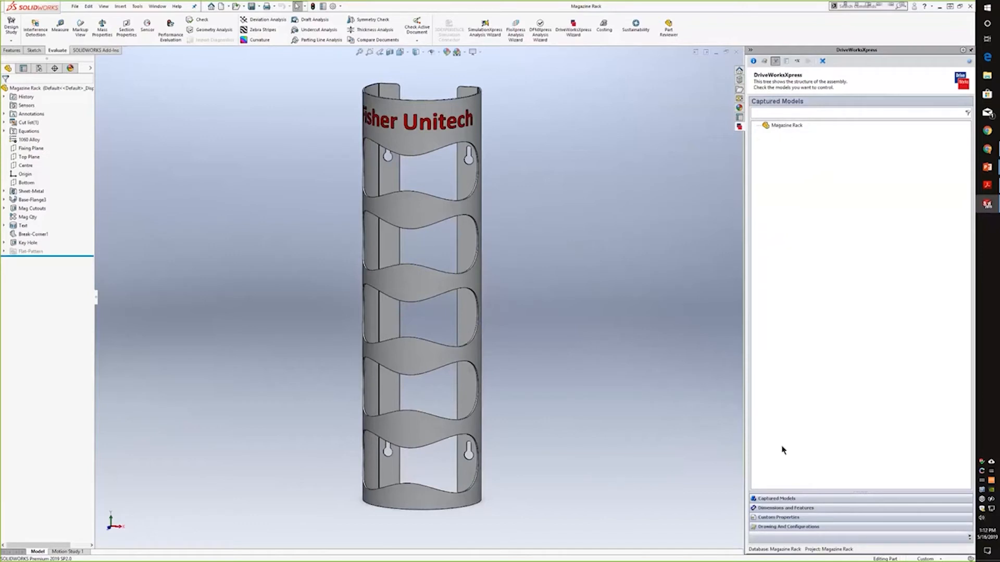
Capture the lettering feature in the project's features under the name Text
click(781, 510)
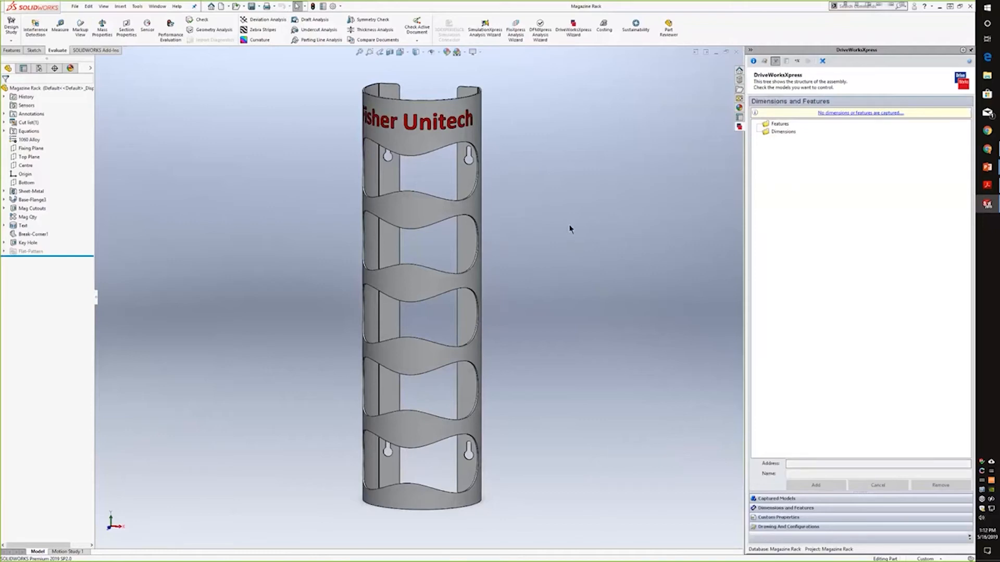
click(23, 226)
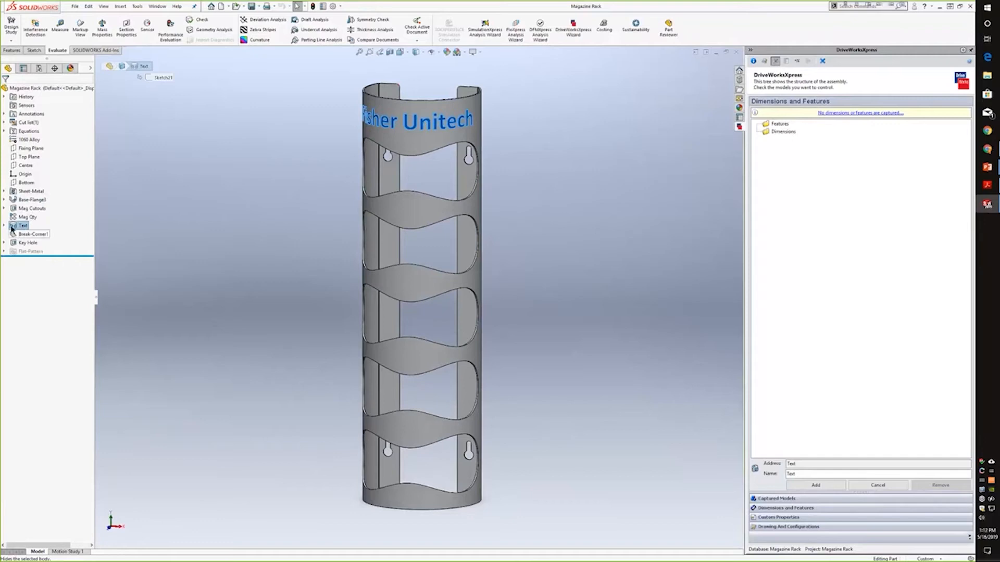
click(790, 474)
click(814, 487)
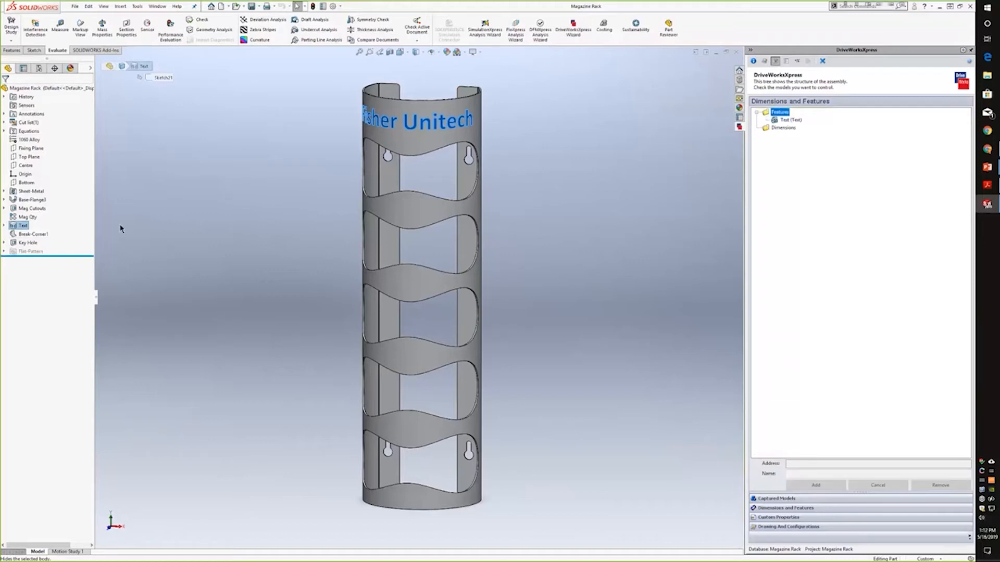
Show the base flange's dimensions and capture its sketch depth dimension under the name Depth
click(26, 201)
mouse_move(144, 242)
middle_down()
mouse_move(208, 227)
mouse_move(204, 266)
middle_up()
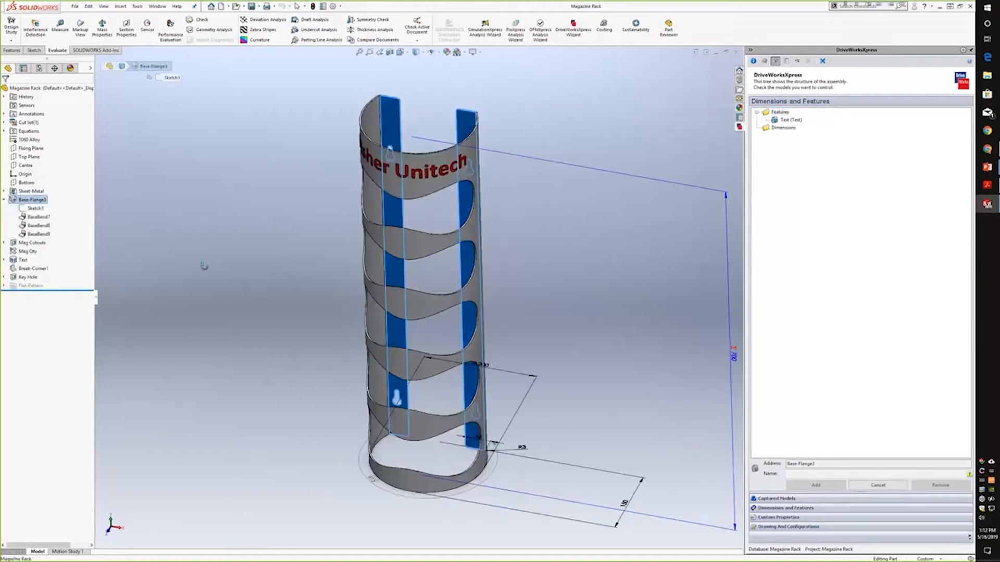
scroll(204, 266, up, 2)
scroll(475, 361, down, 1)
middle_drag(476, 363, 515, 394)
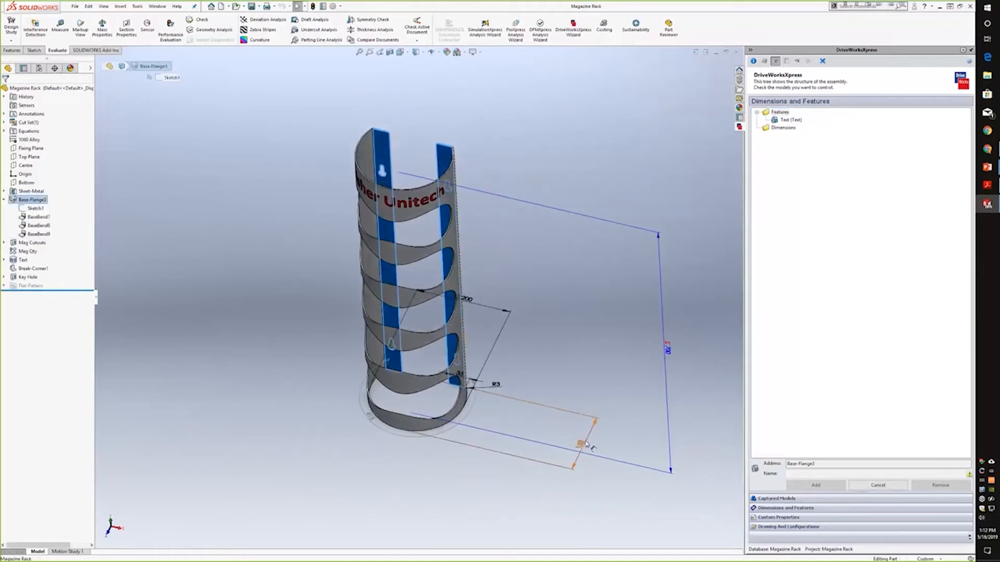
click(587, 443)
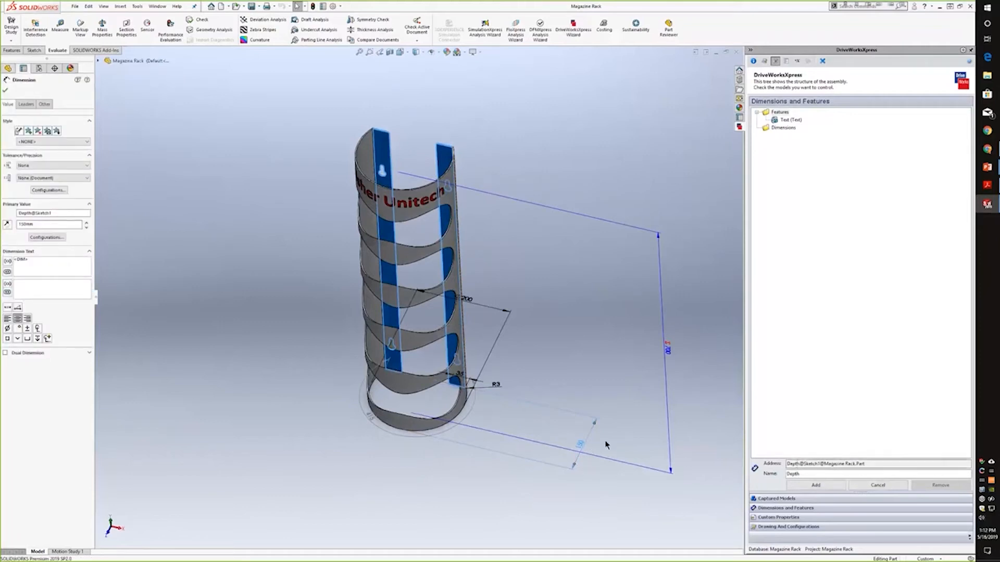
click(810, 474)
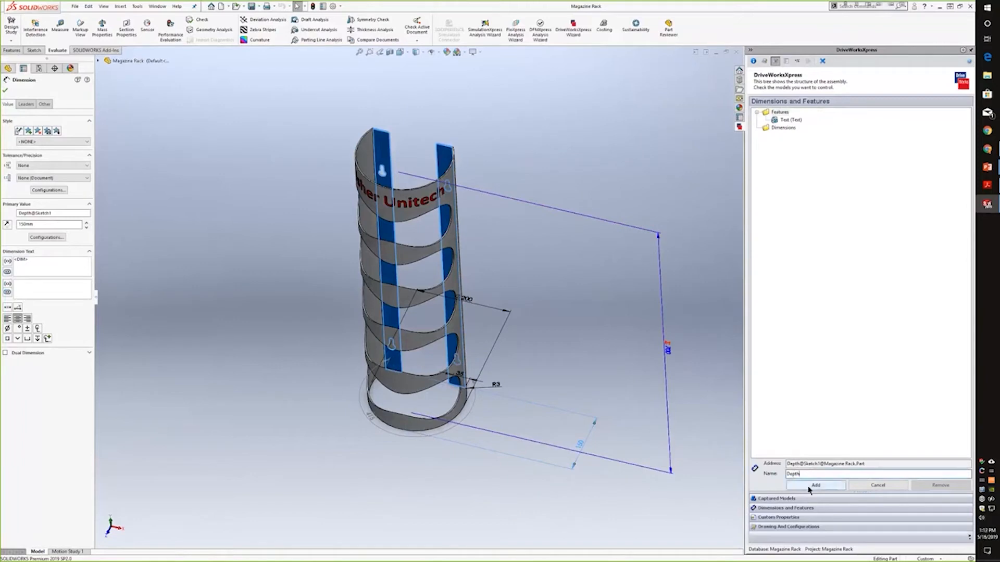
click(813, 486)
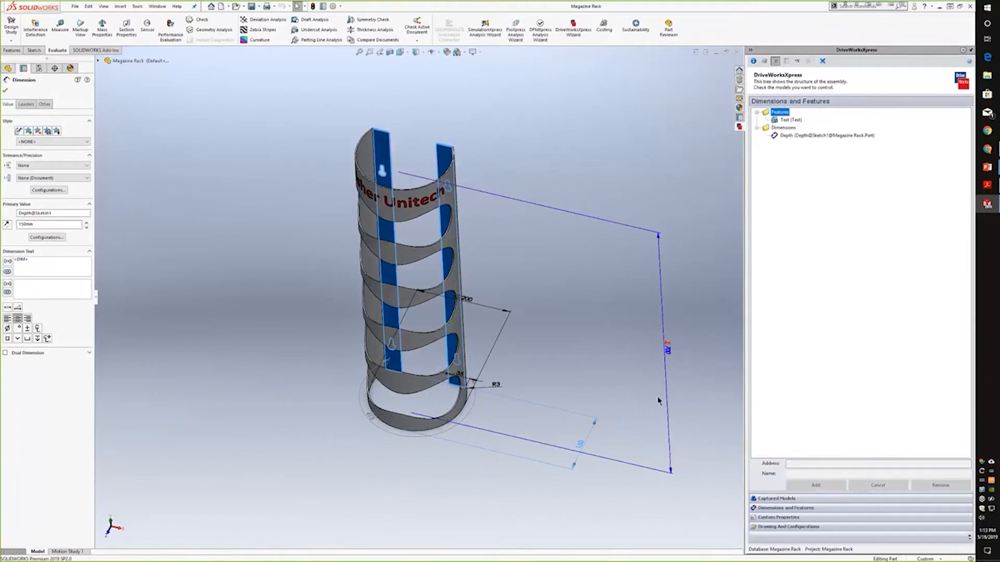
Capture the base flange sketch's width dimension under the name Width, and clear the selection
click(471, 304)
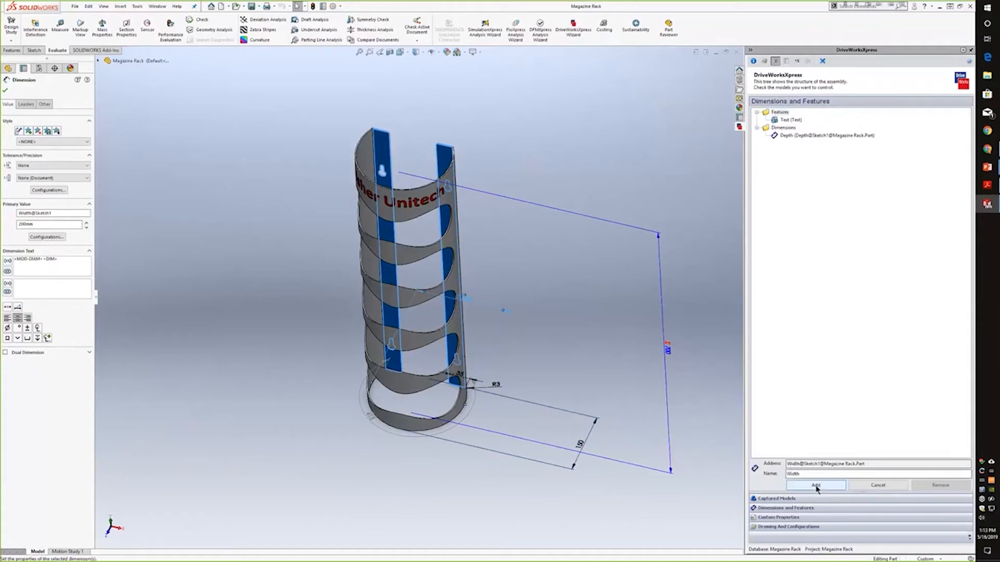
click(816, 485)
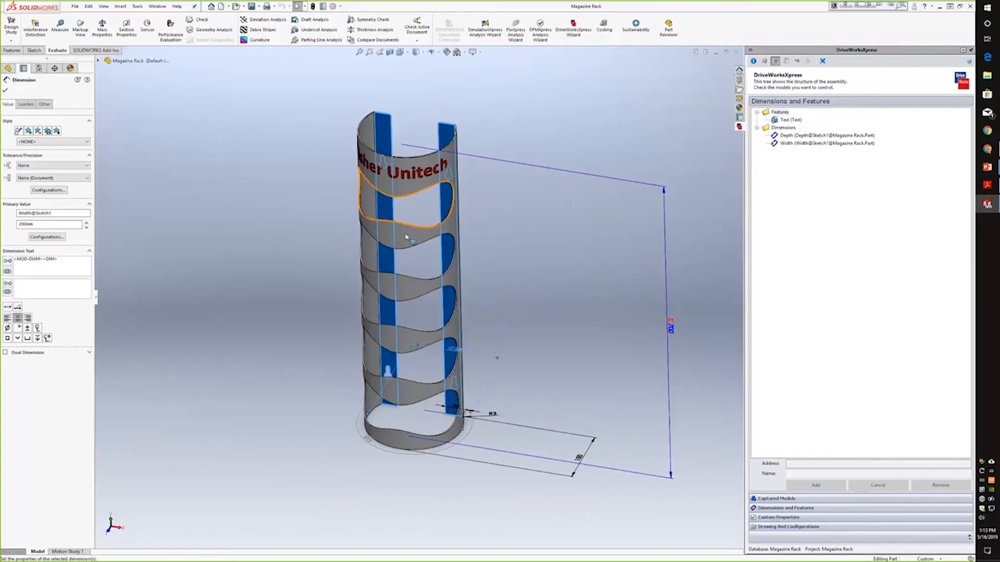
middle_drag(569, 345, 634, 377)
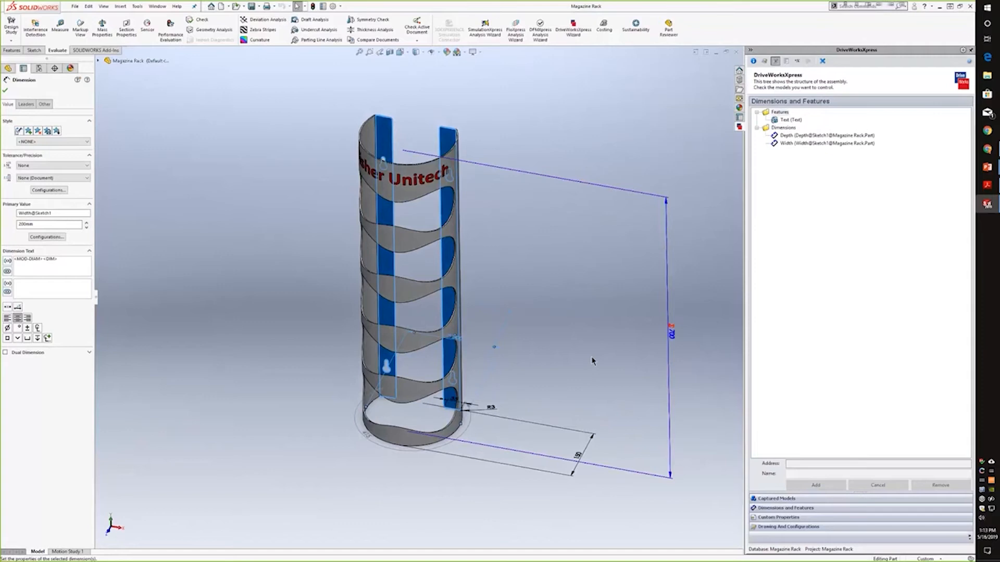
key(Escape)
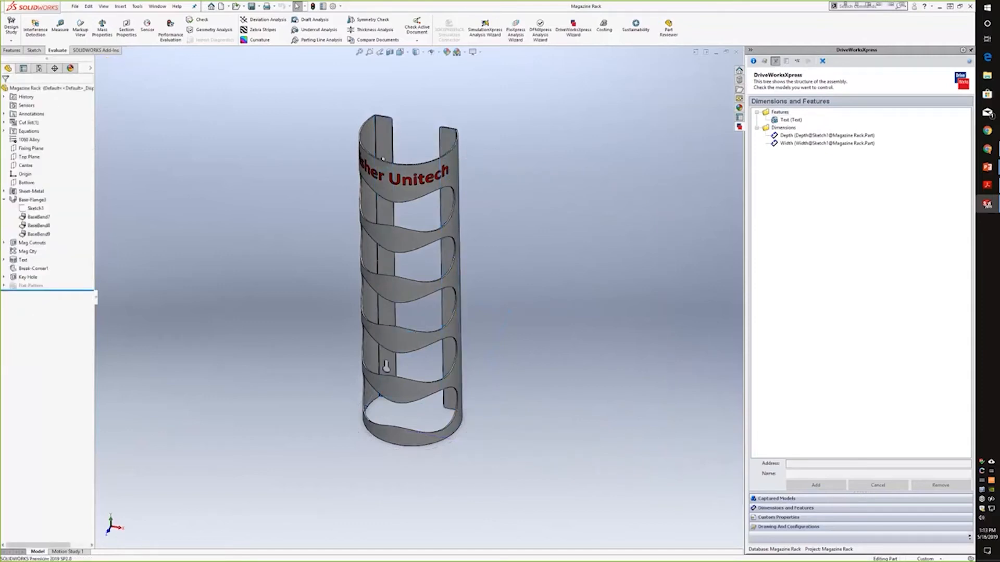
Capture the instance count of the Mag Qty pattern as a dimension named Magazine Qty
click(24, 254)
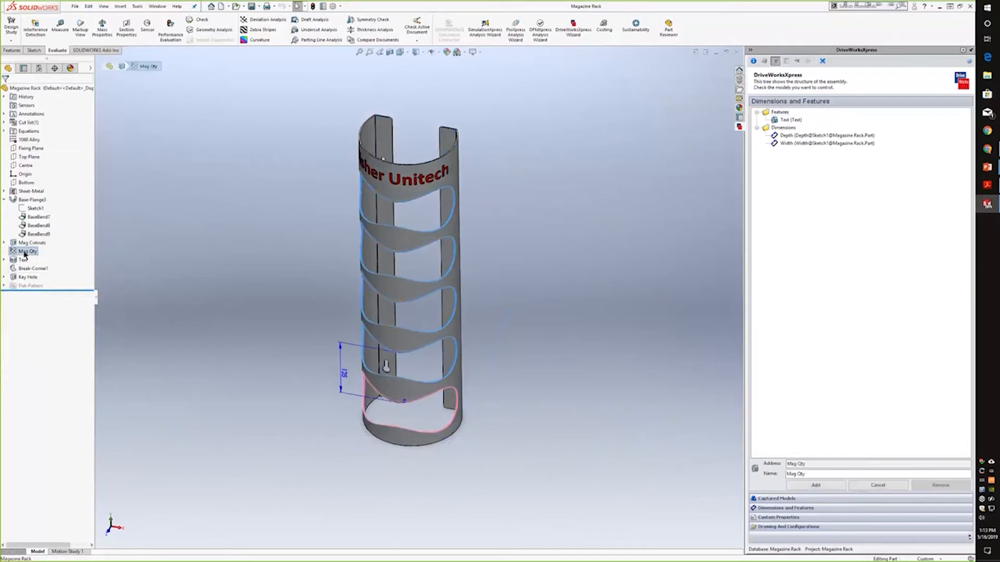
middle_drag(233, 349, 231, 340)
middle_drag(435, 423, 437, 407)
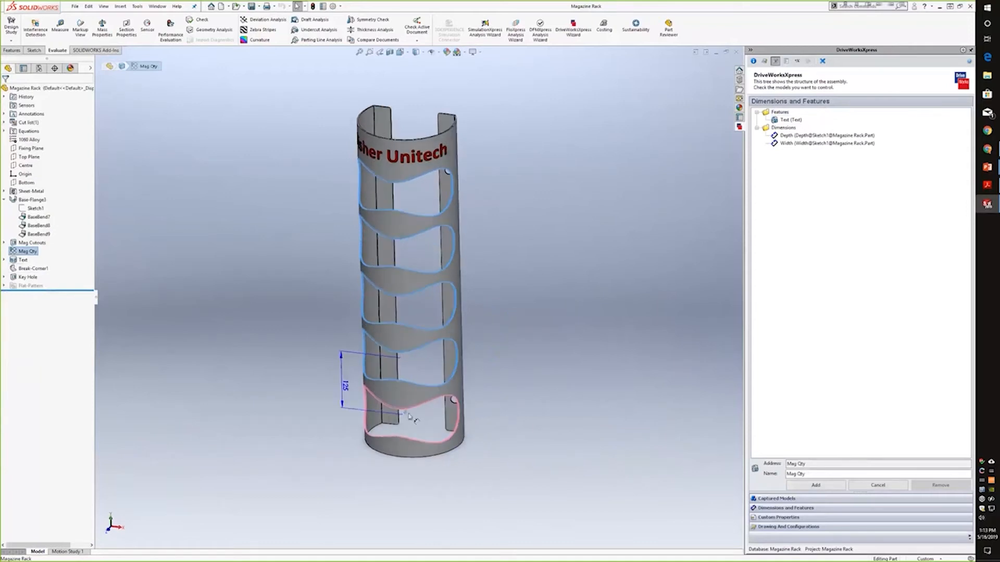
click(409, 415)
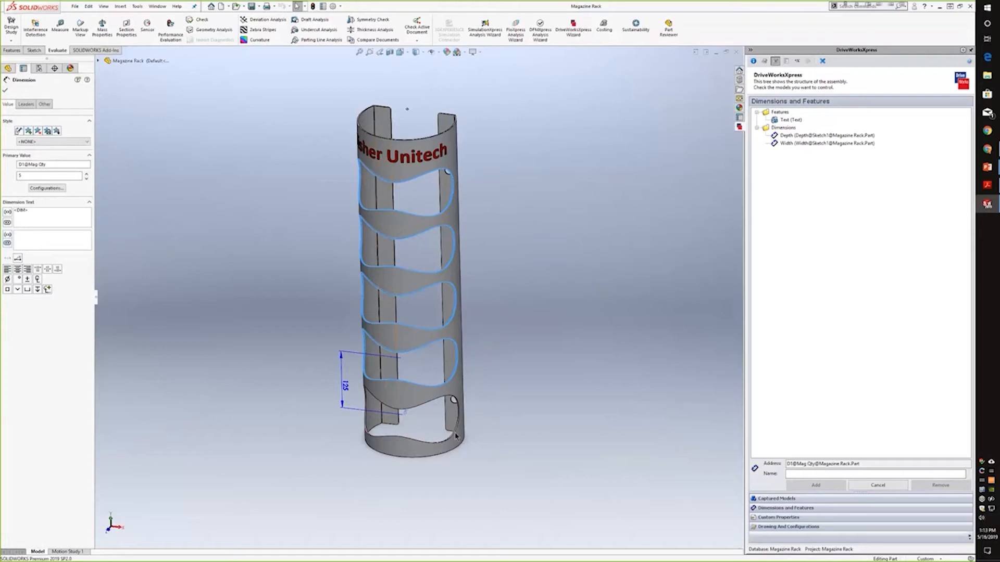
click(796, 474)
mouse_move(970, 476)
text(Maga)
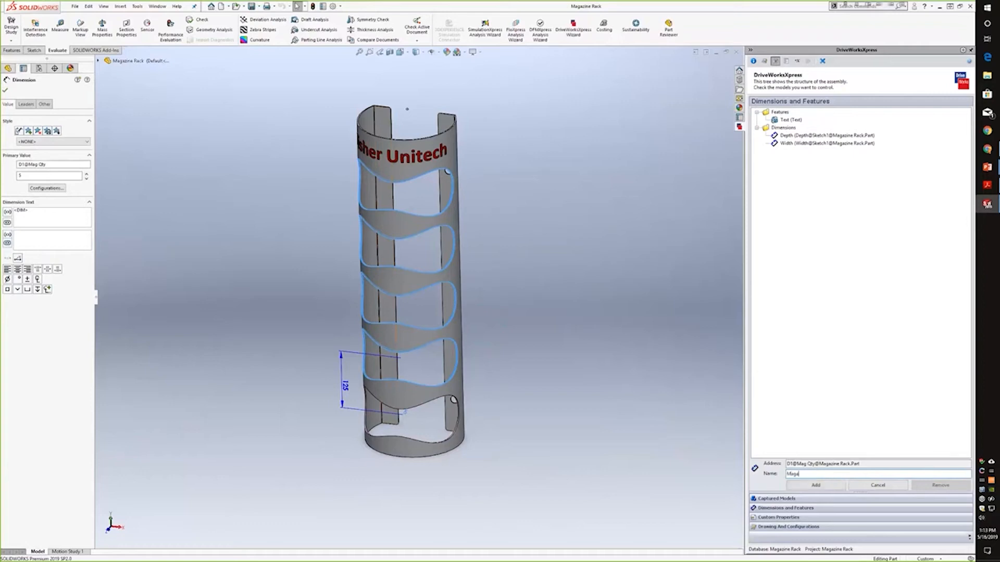
text(zine W)
text(ty)
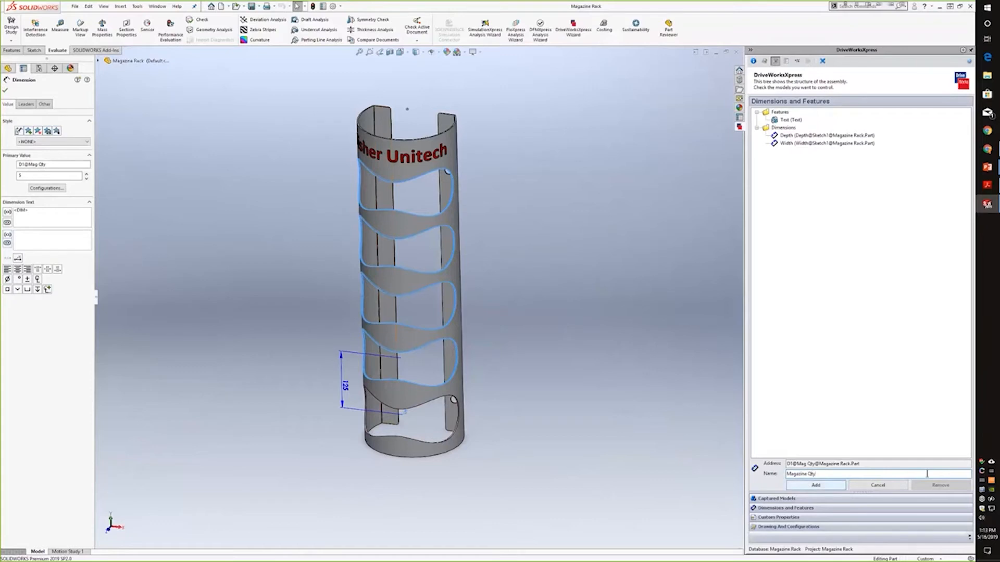
click(821, 486)
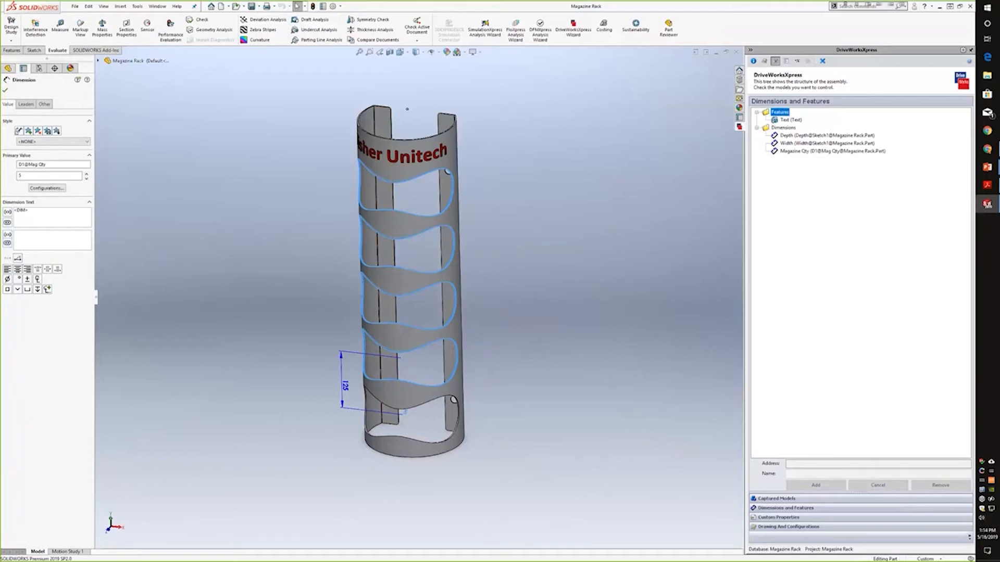
Capture the custom properties Customer, CustomText, DrawnBy and OrderNumber for the model
click(787, 519)
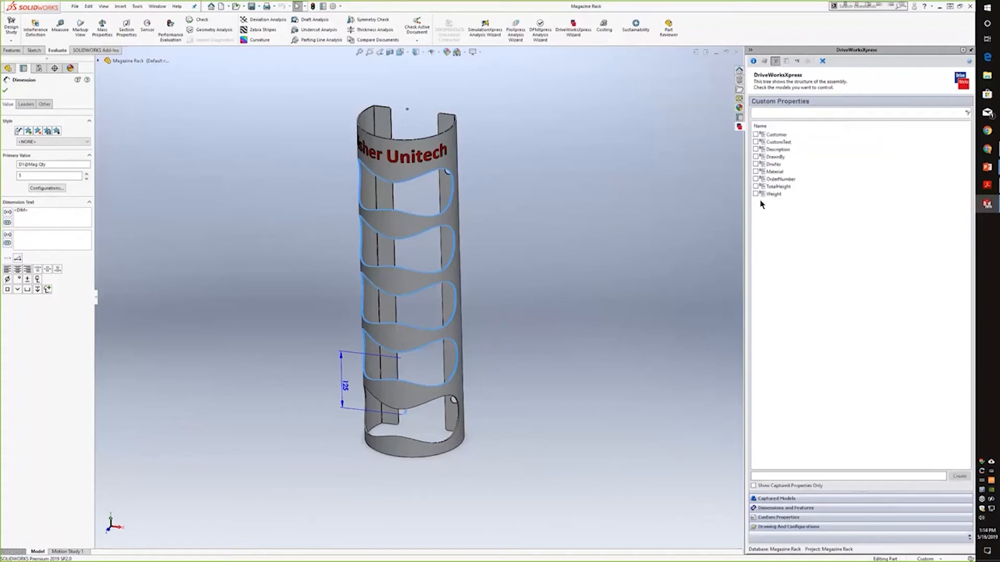
click(638, 231)
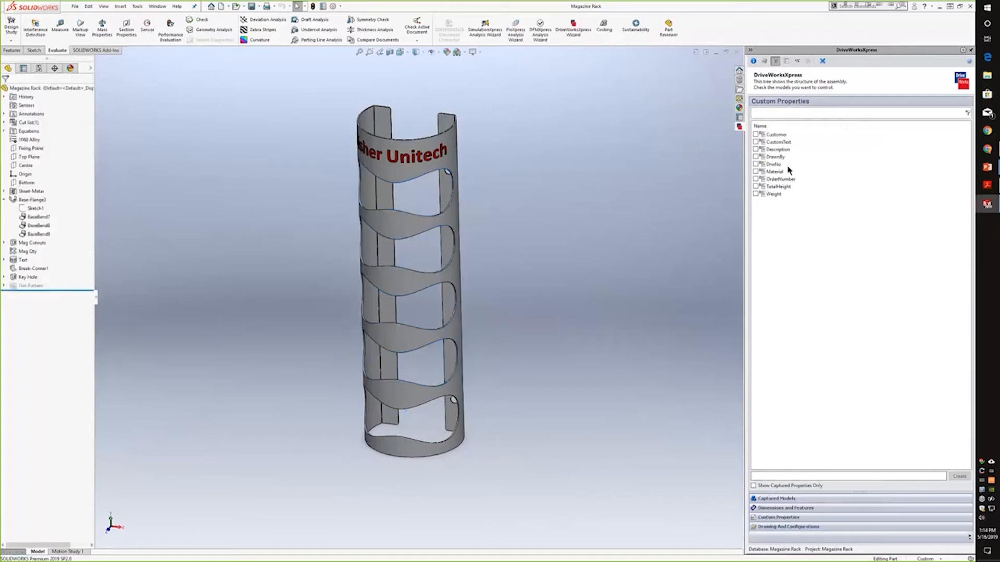
click(755, 135)
click(755, 143)
click(755, 157)
click(756, 179)
click(677, 418)
Capture the existing Magazine Rack drawing as the drawing for this model
click(792, 527)
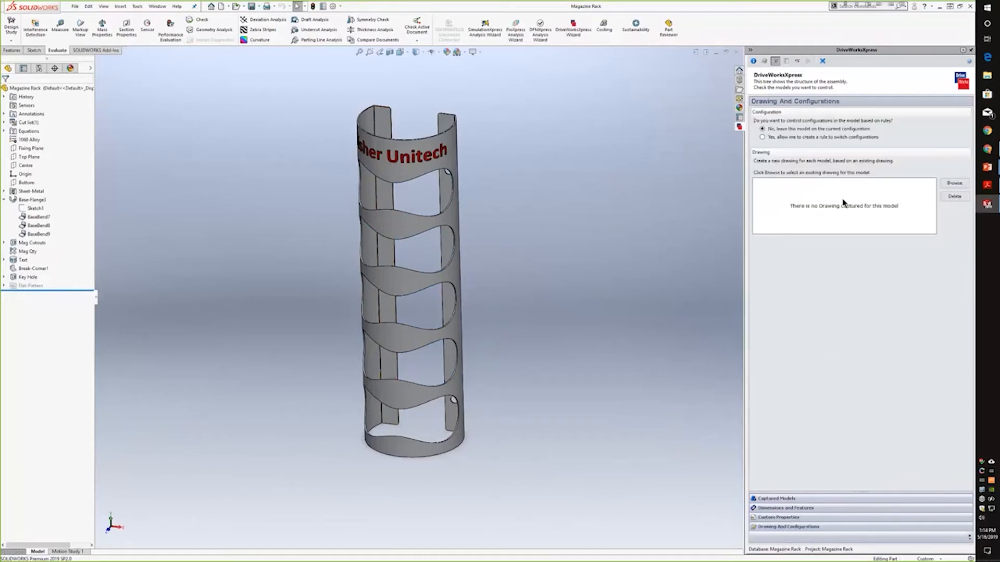
click(954, 183)
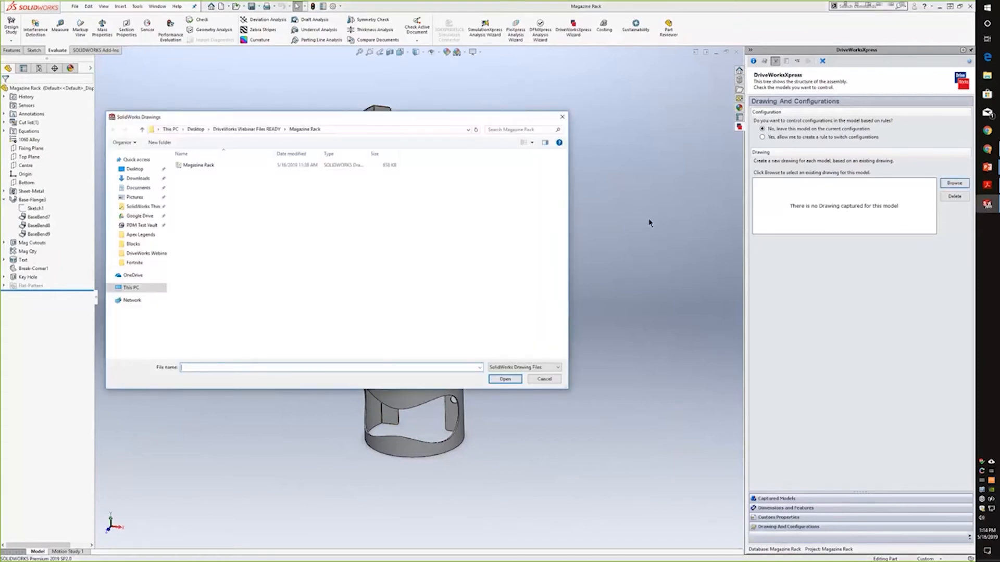
click(210, 165)
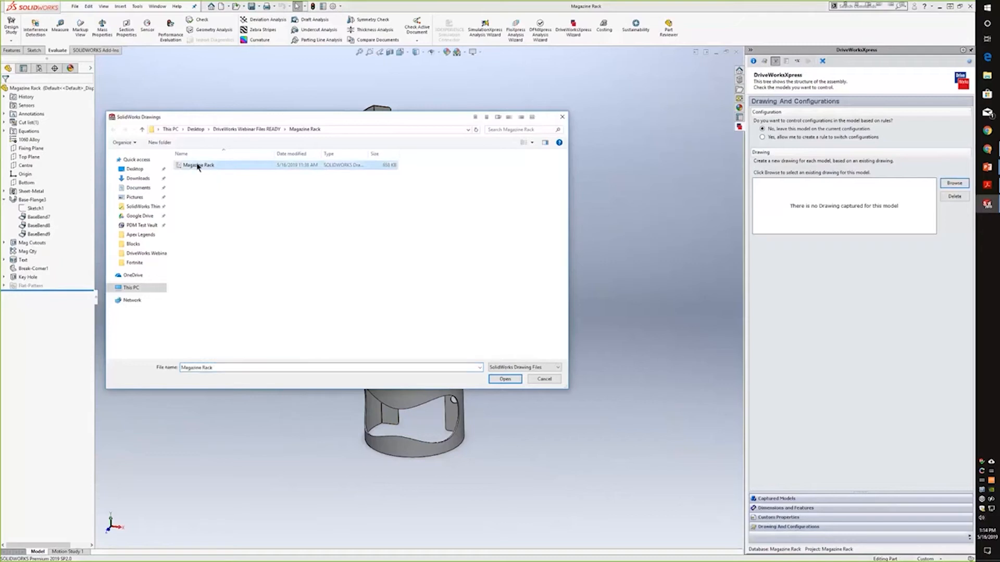
click(505, 379)
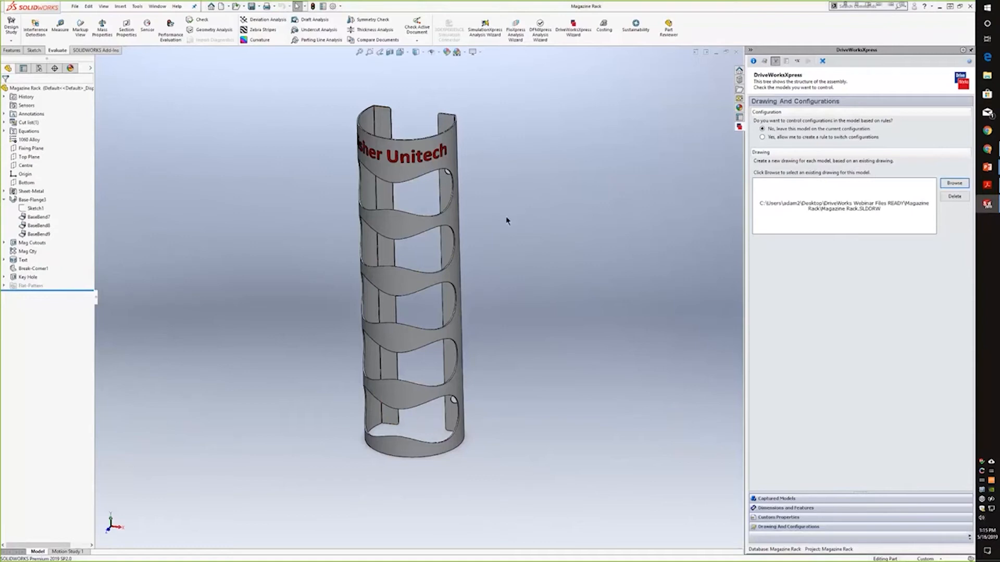
middle_drag(506, 221, 543, 201)
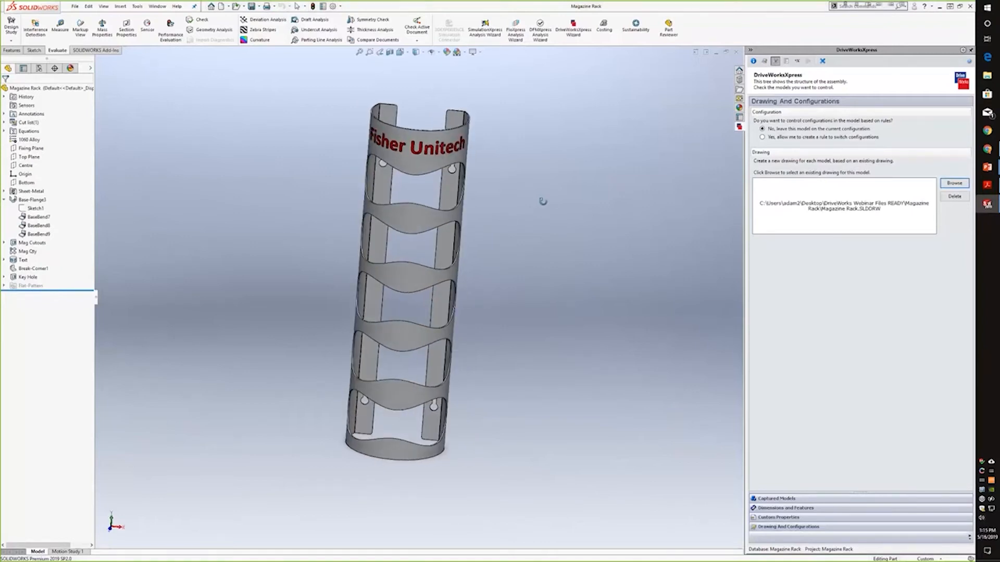
key(Escape)
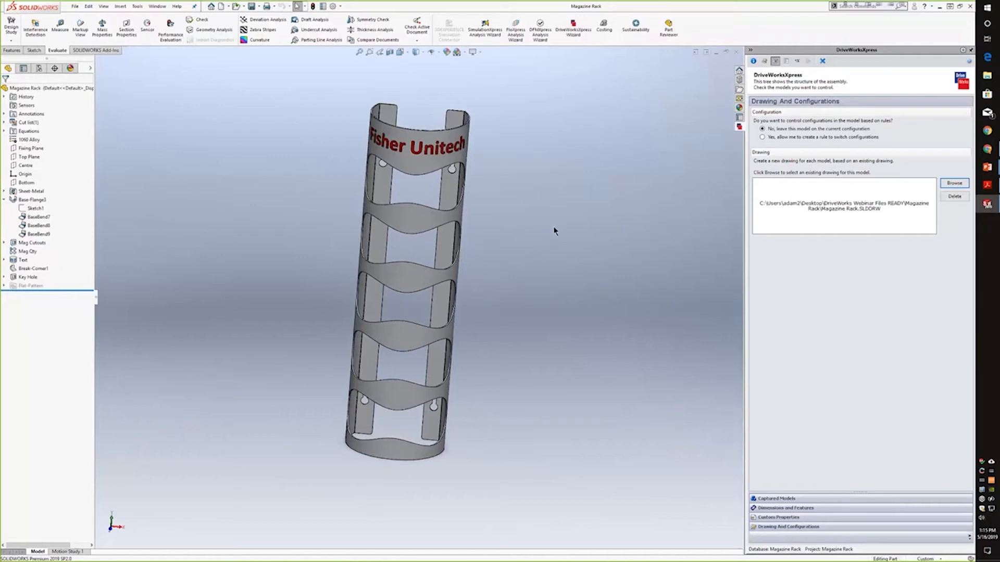
scroll(554, 230, up, 1)
middle_drag(554, 229, 541, 225)
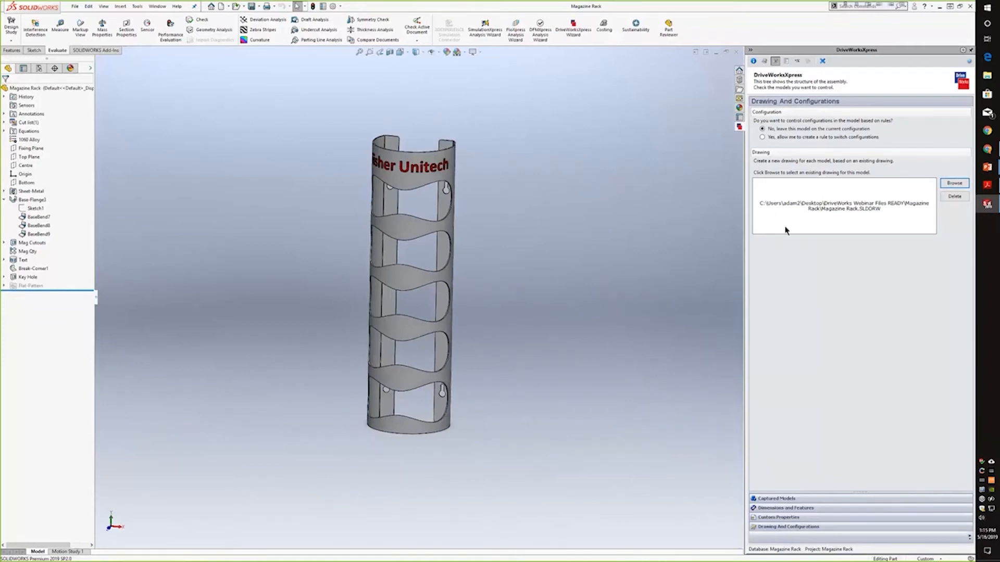
Open the form design stage and create a required text box input named Order Number
click(786, 61)
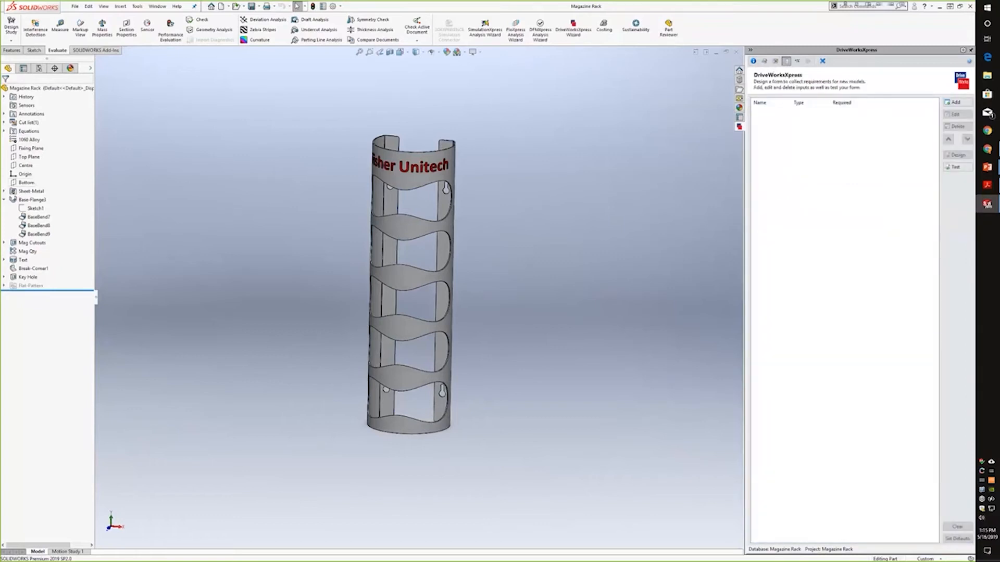
click(956, 103)
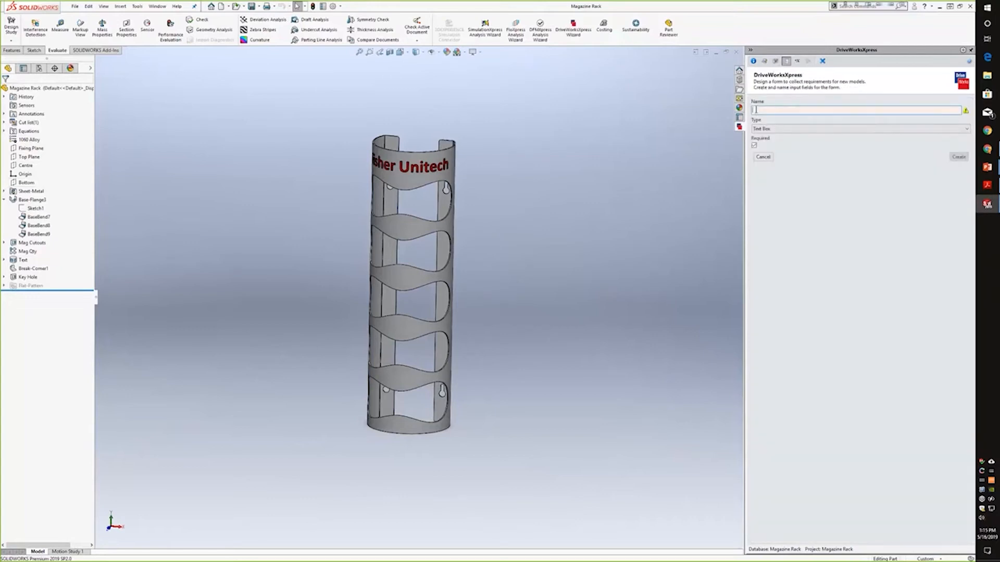
text(Order Num)
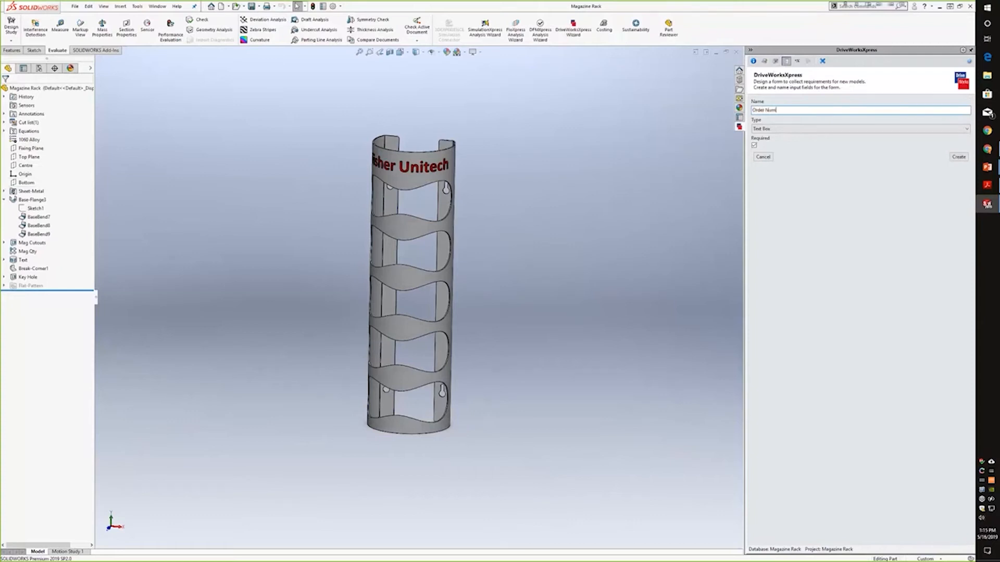
text(ber)
click(755, 146)
click(754, 146)
click(959, 157)
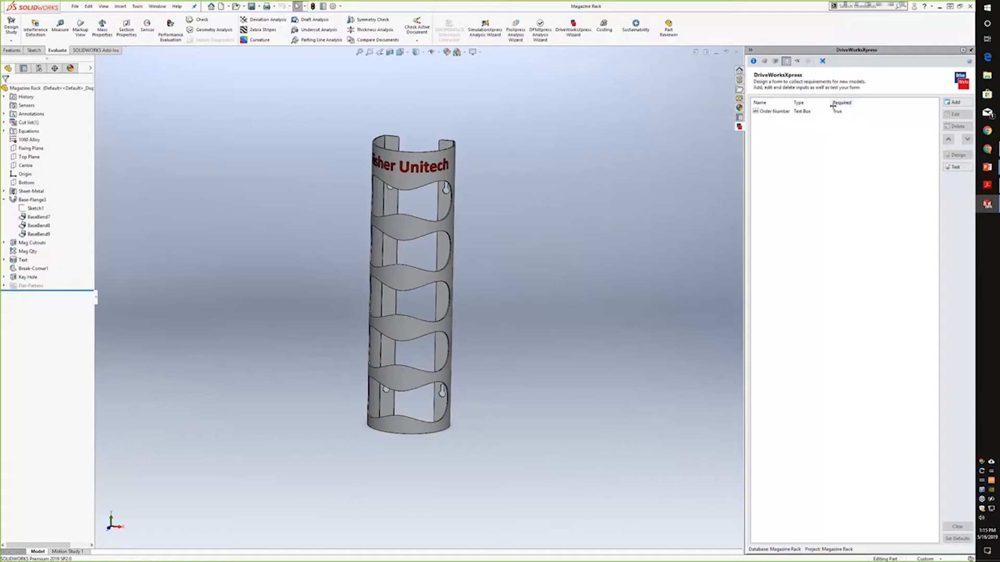
Add a required text box input named Customer to the form
click(953, 102)
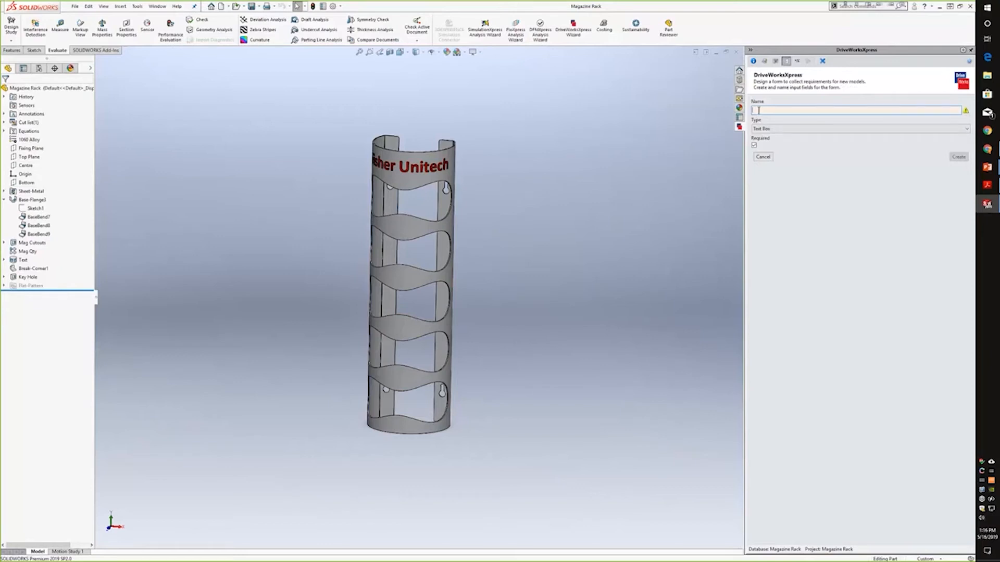
text(Customer)
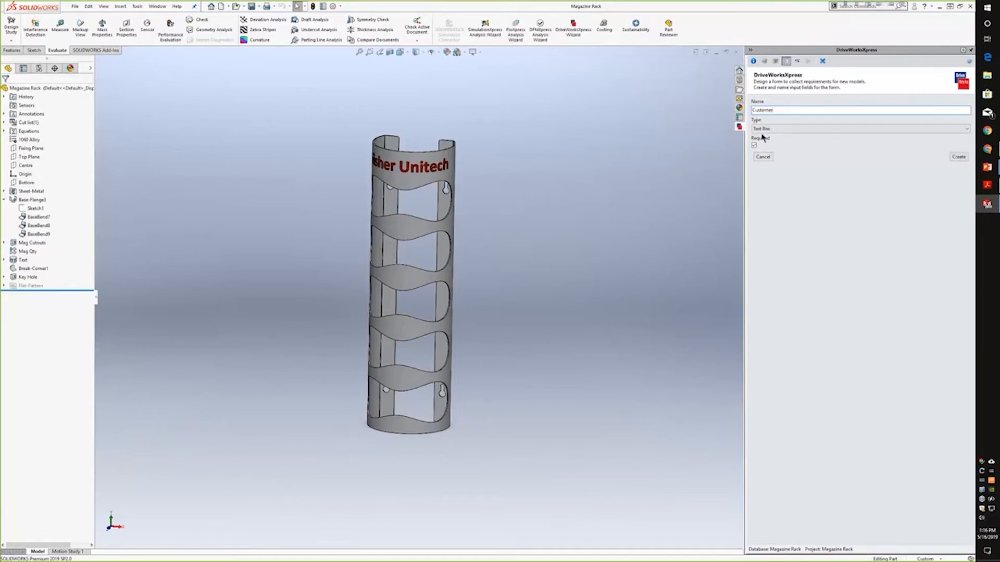
click(959, 157)
Add a check box input named Custom Text Required to the form
click(956, 104)
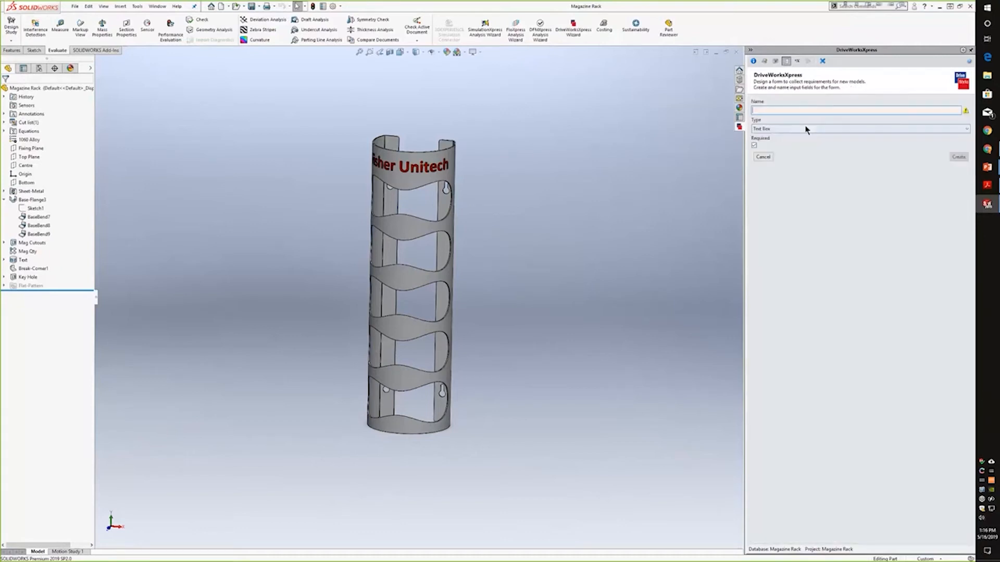
click(801, 129)
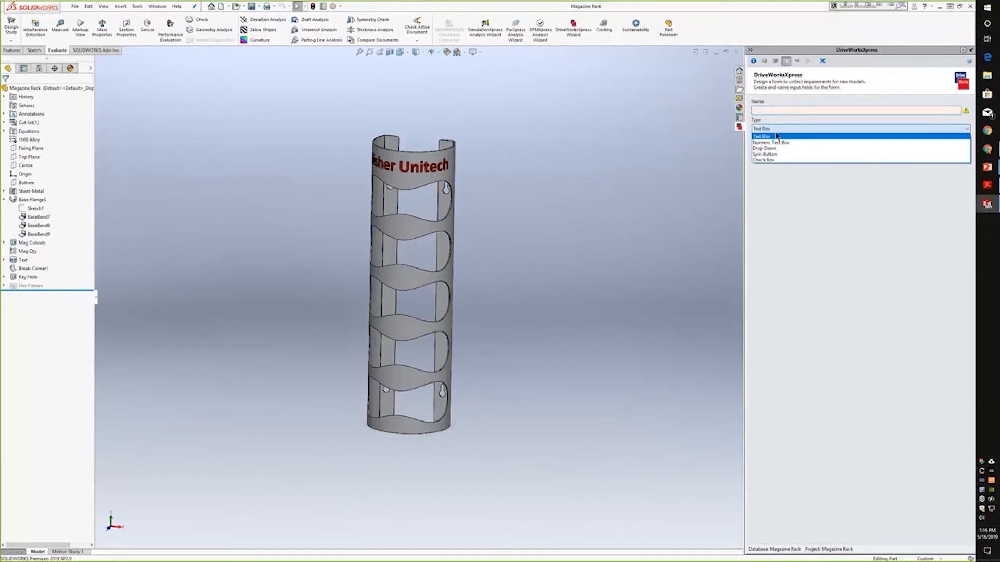
click(776, 160)
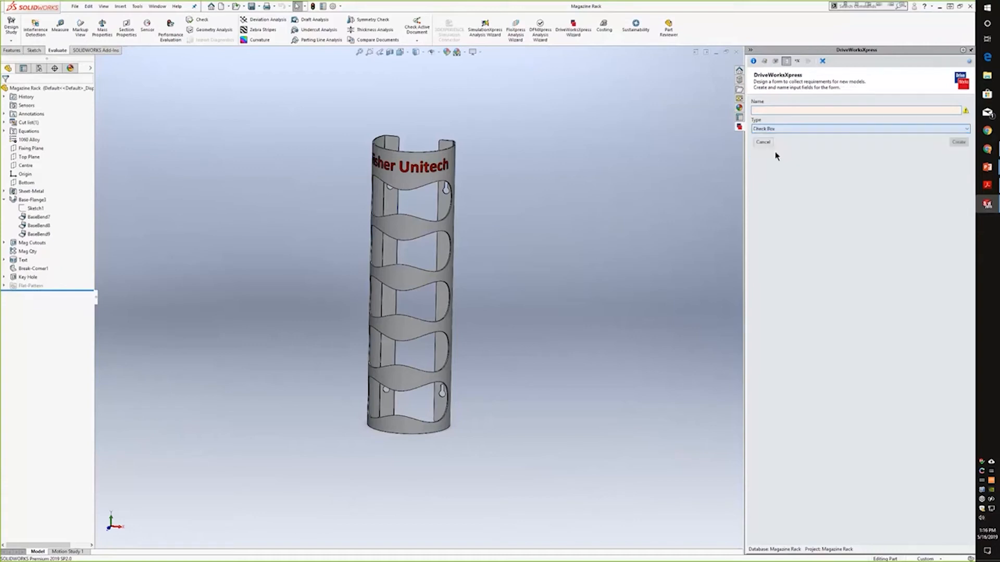
click(781, 111)
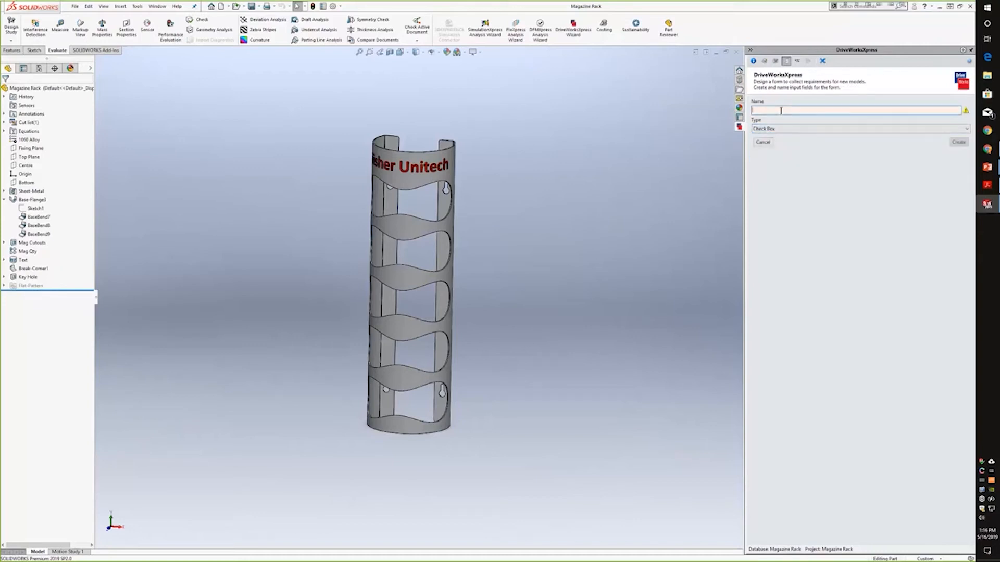
text(Cus)
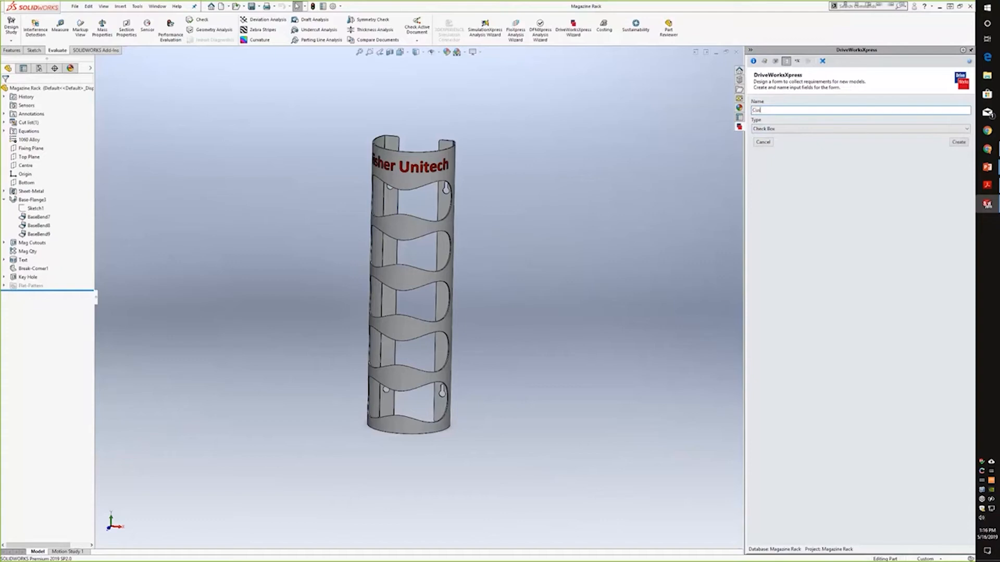
text(tom Text Required)
click(957, 143)
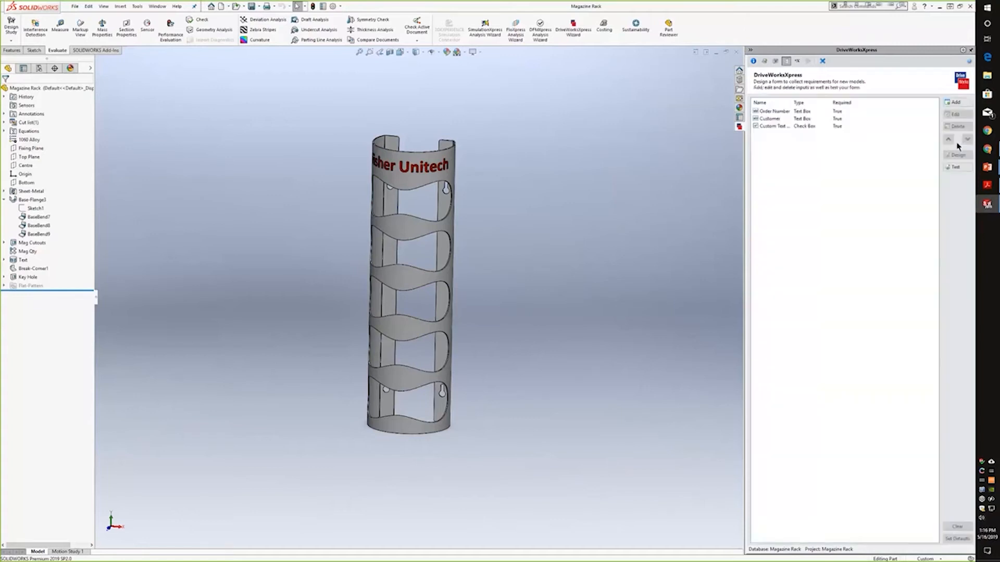
Add a text box input named Custom Text to the form and make it not required
click(958, 102)
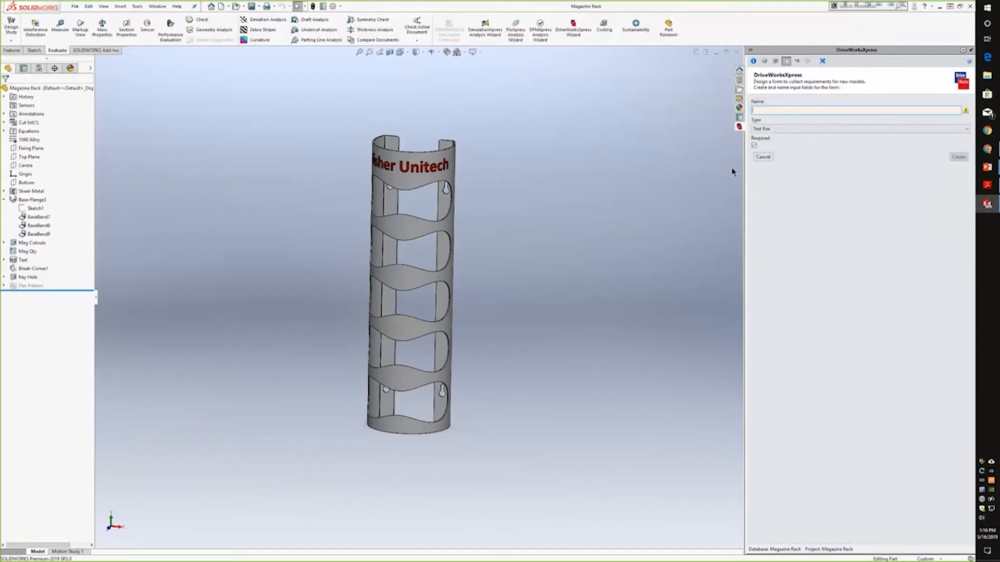
click(774, 129)
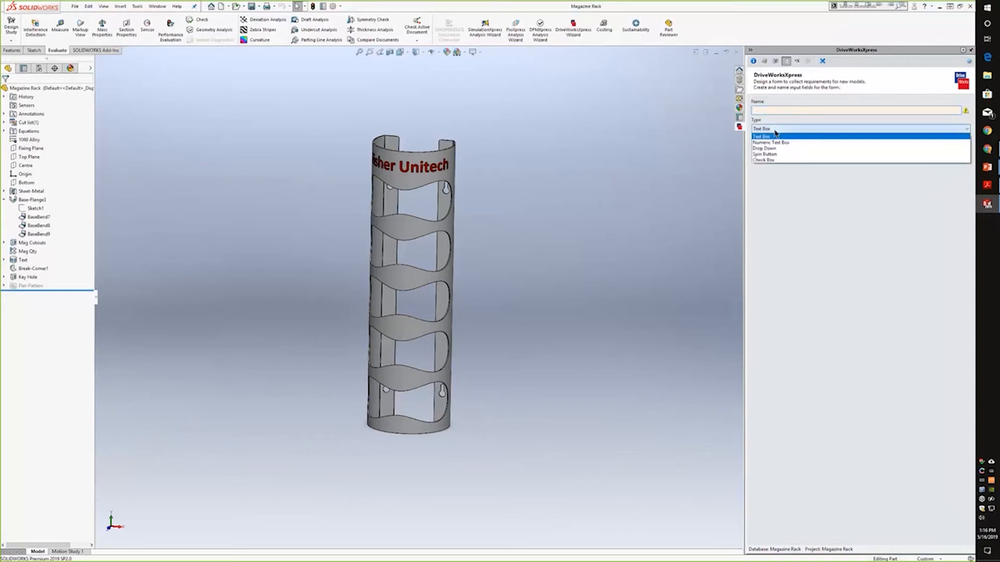
click(774, 136)
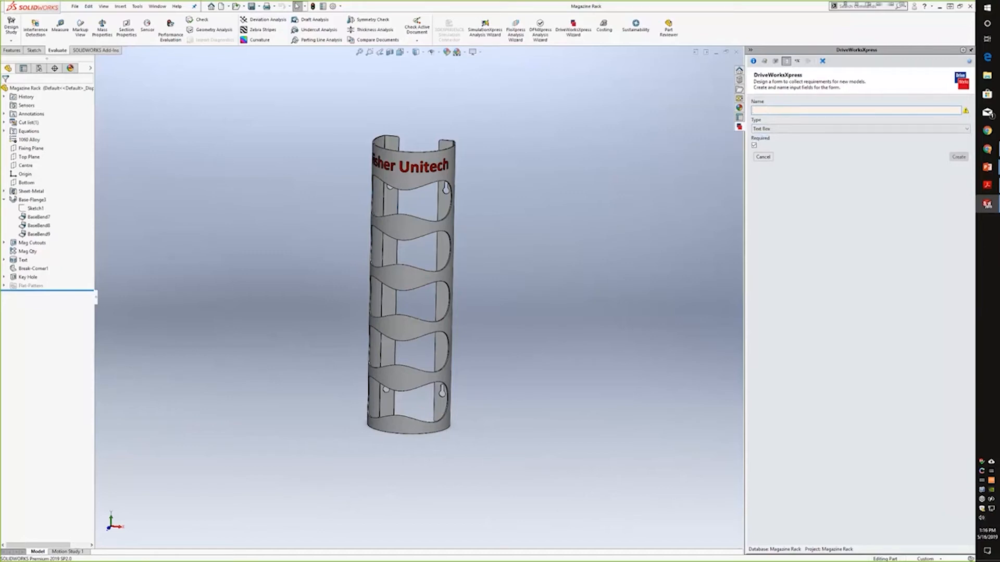
text(Custom Text)
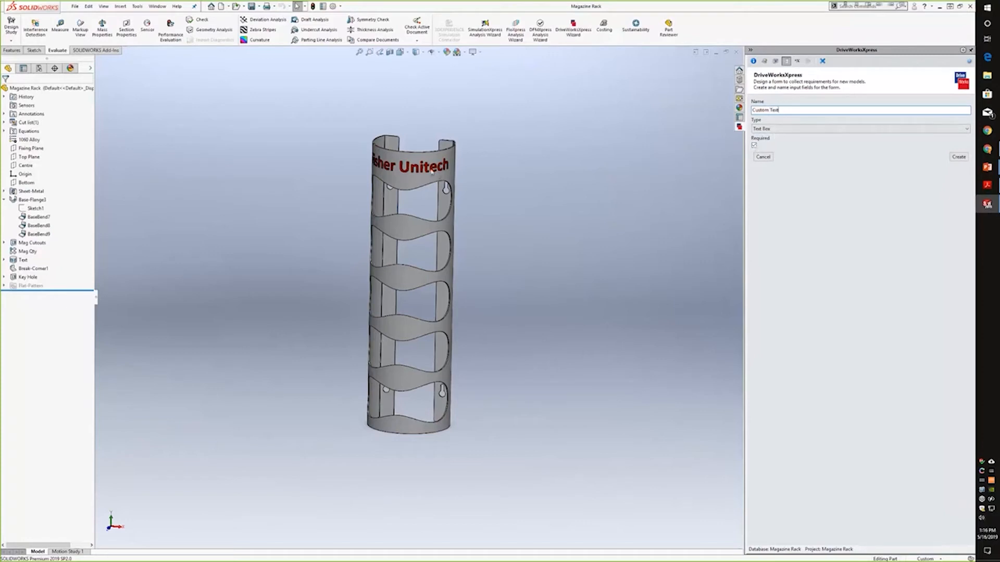
click(754, 145)
click(780, 111)
click(957, 158)
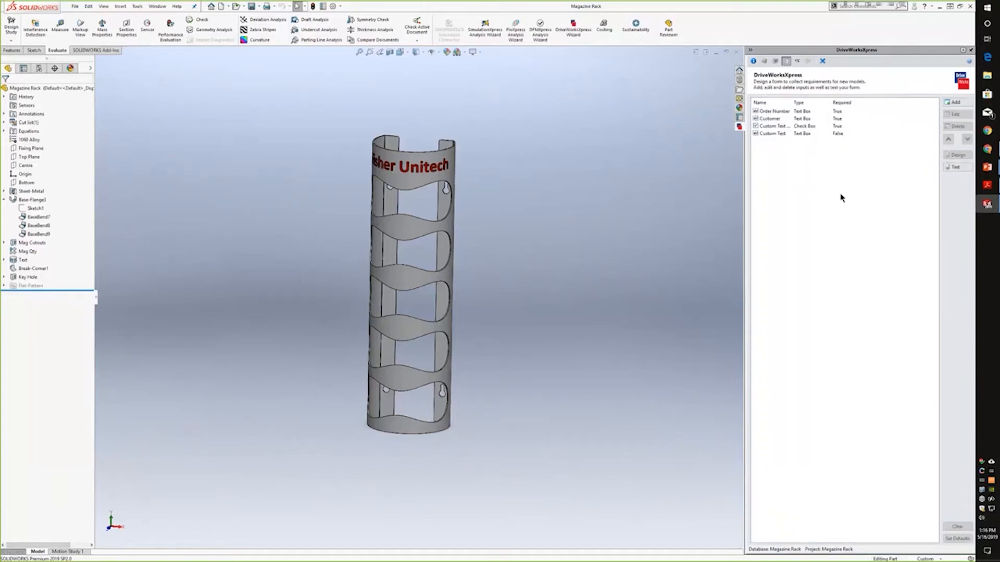
Add a spin button input named Magazine Qty with minimum value 1, maximum value 8 and increment 1
click(954, 102)
click(788, 129)
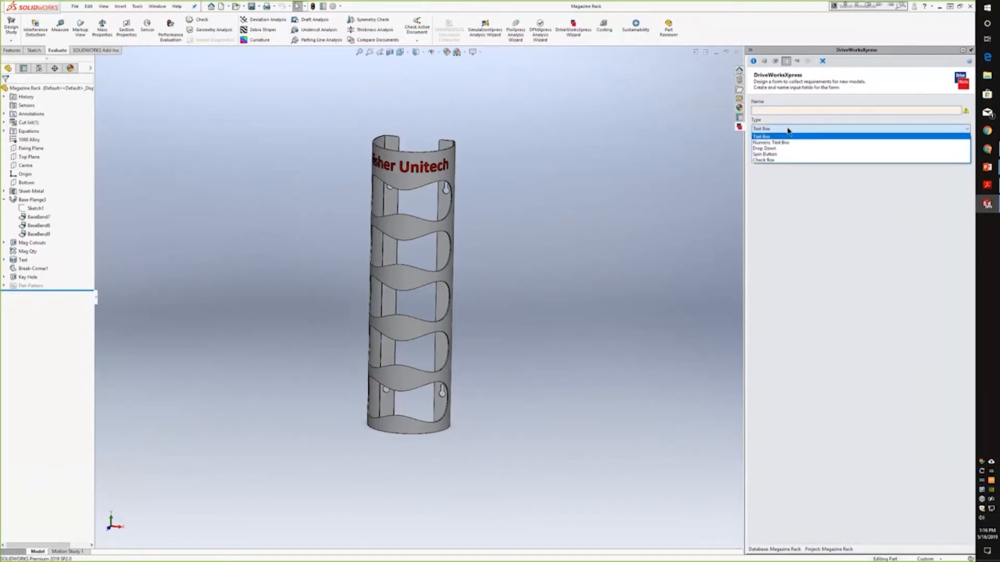
click(774, 156)
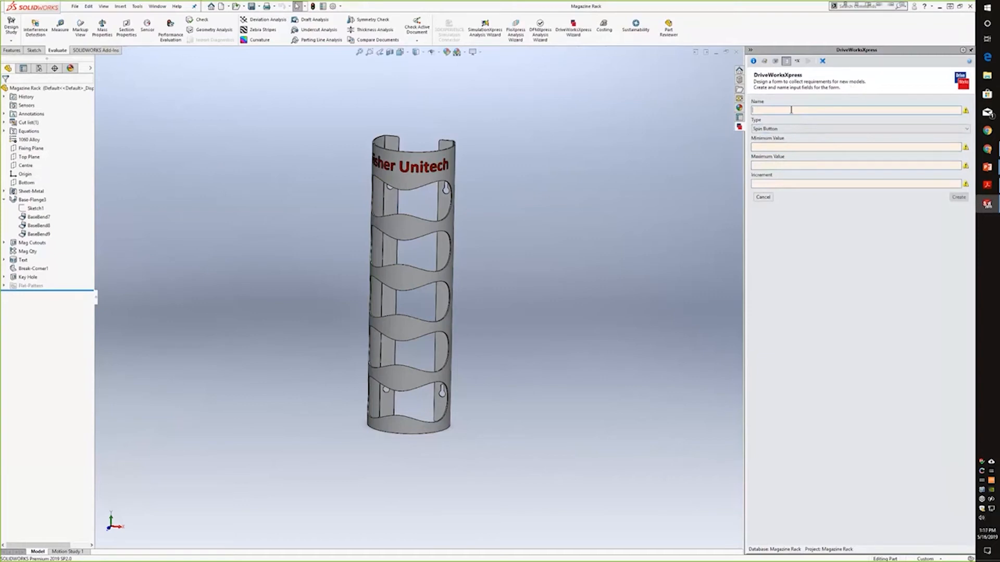
click(791, 110)
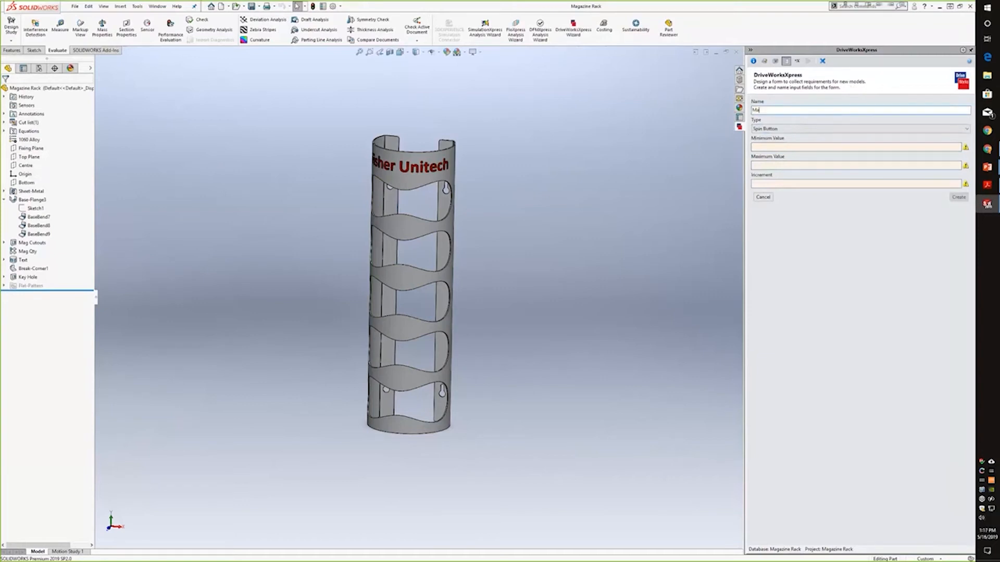
text(Magazine Qty)
click(796, 164)
text(8)
click(799, 182)
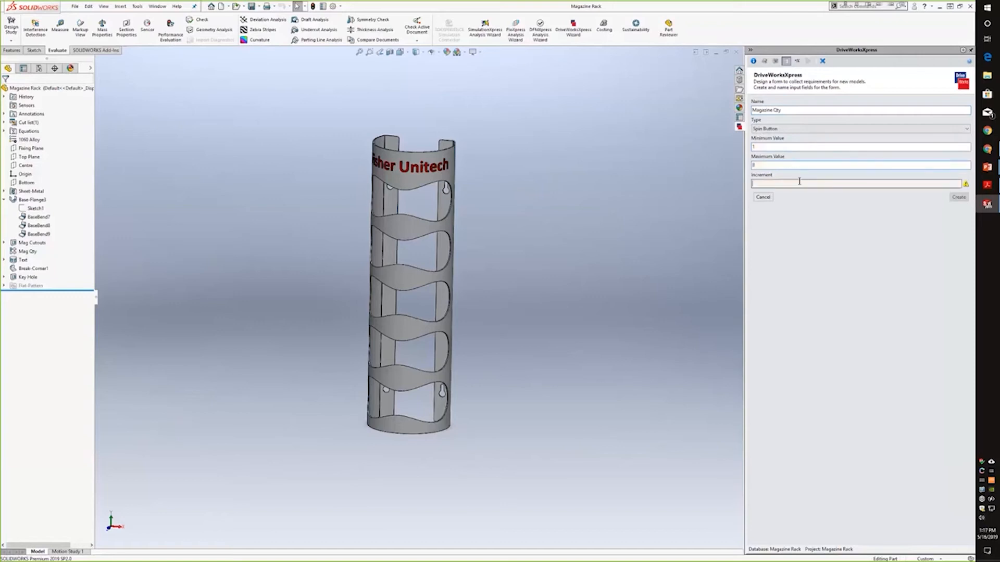
text(1)
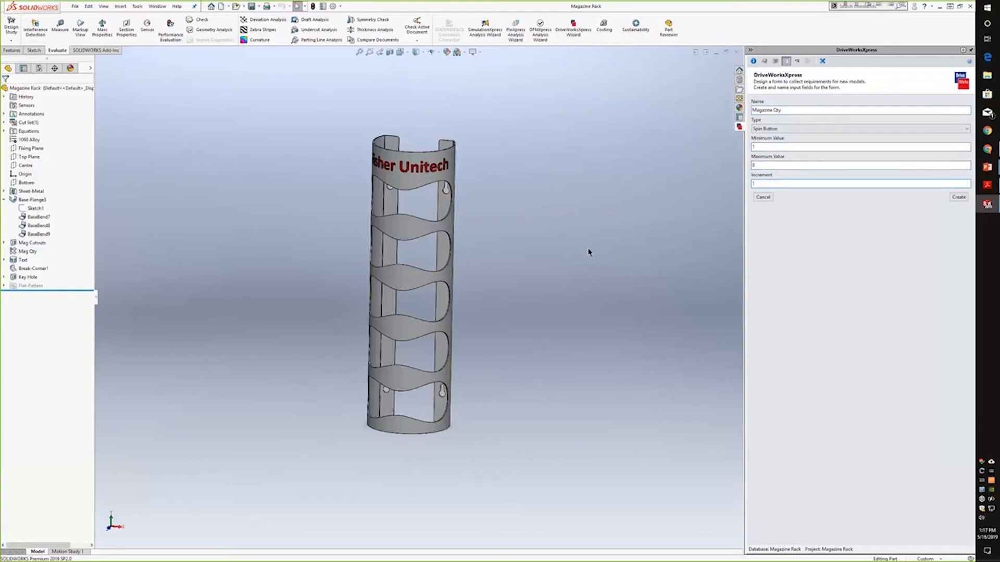
click(958, 196)
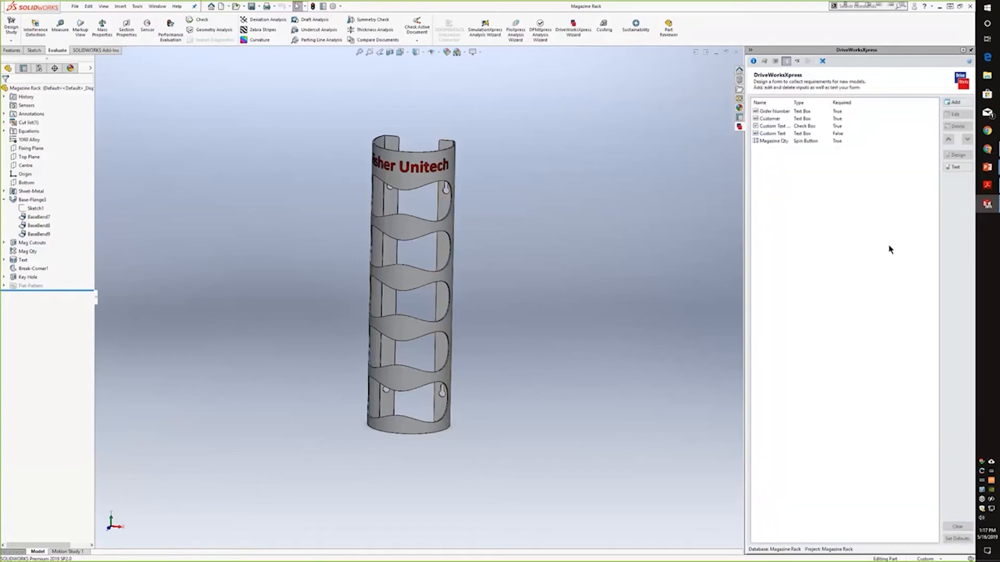
Add a required numeric text box input named Depth with minimum value 150 and maximum value 250
click(955, 103)
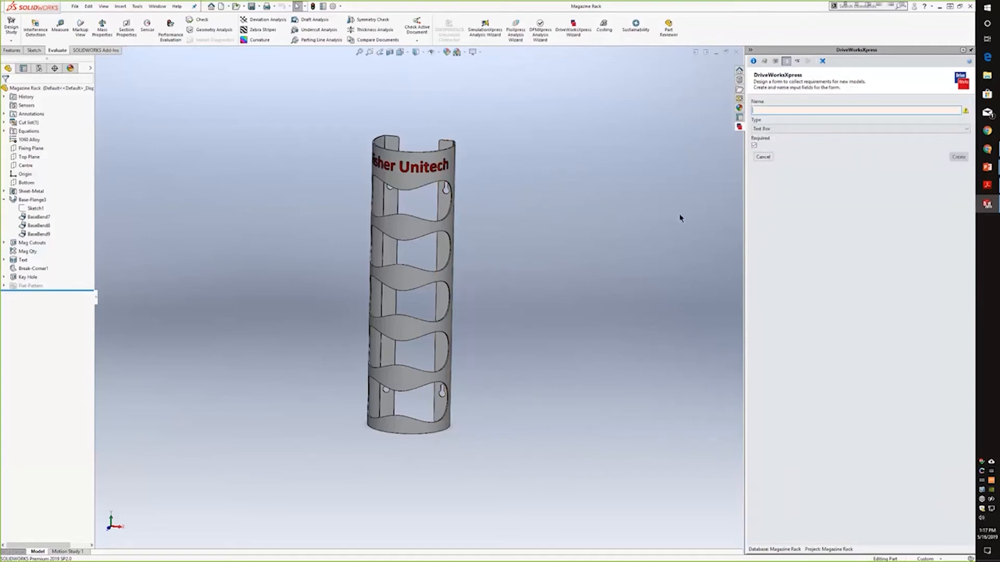
click(778, 129)
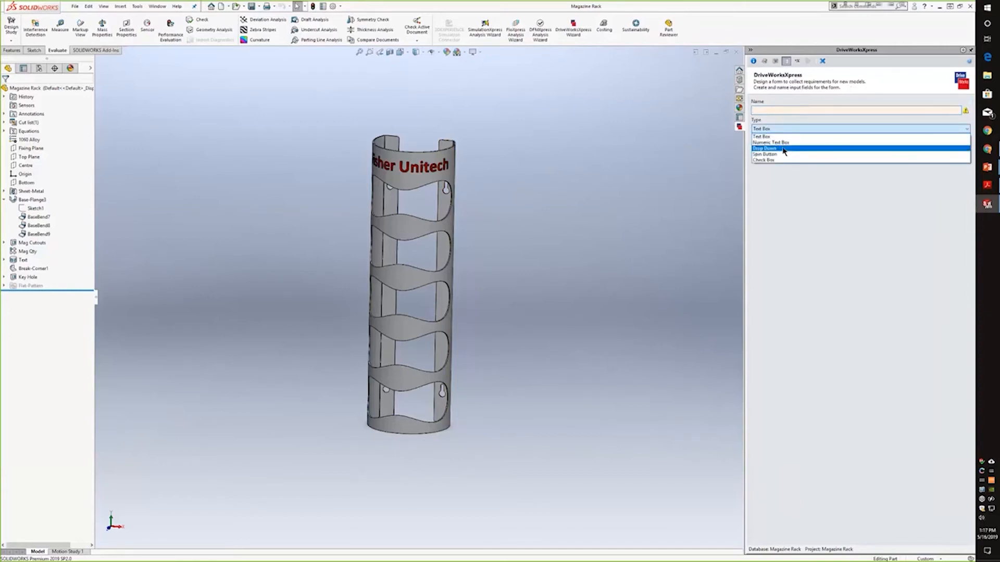
click(784, 142)
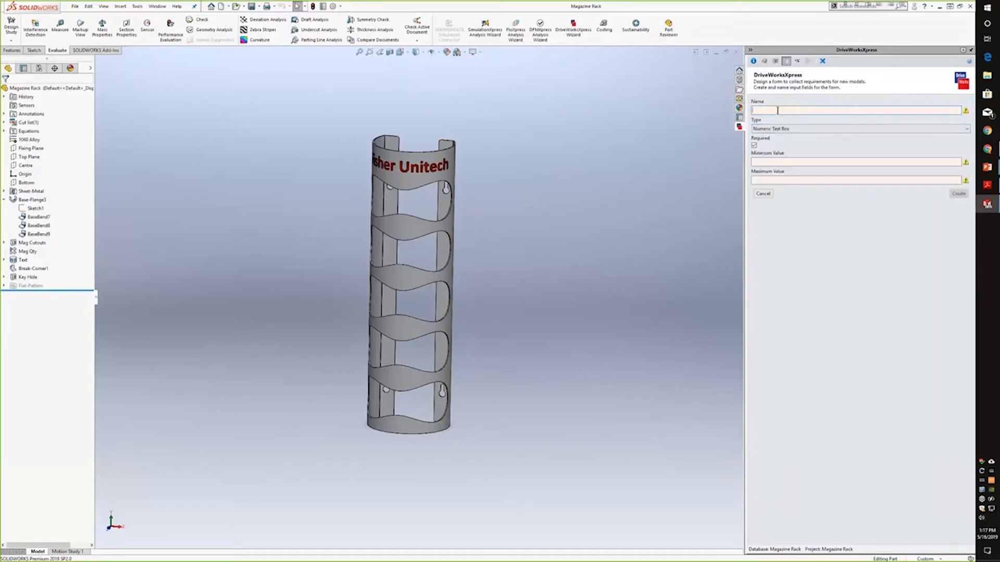
click(777, 111)
text(Depth)
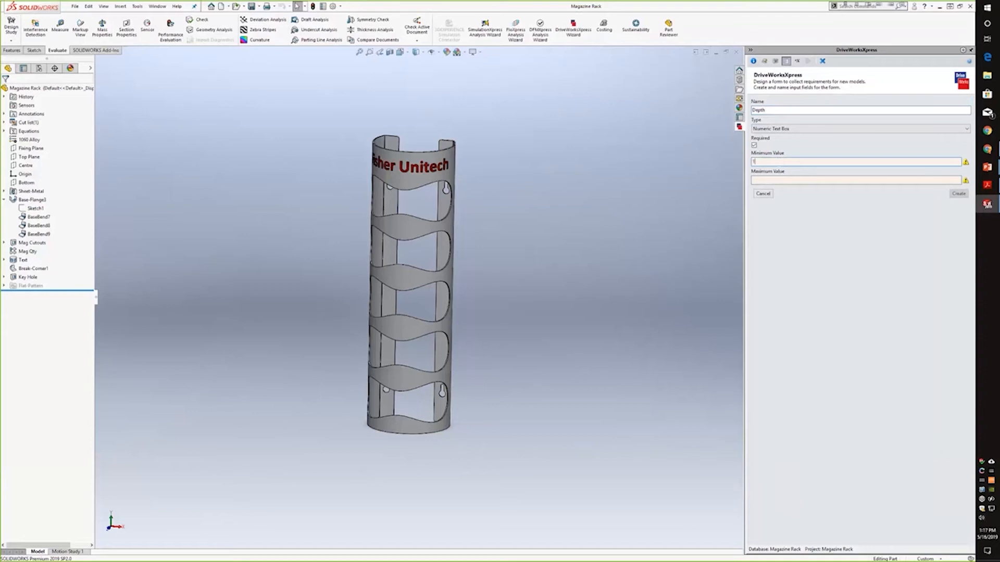
text(30)
click(793, 180)
text(250)
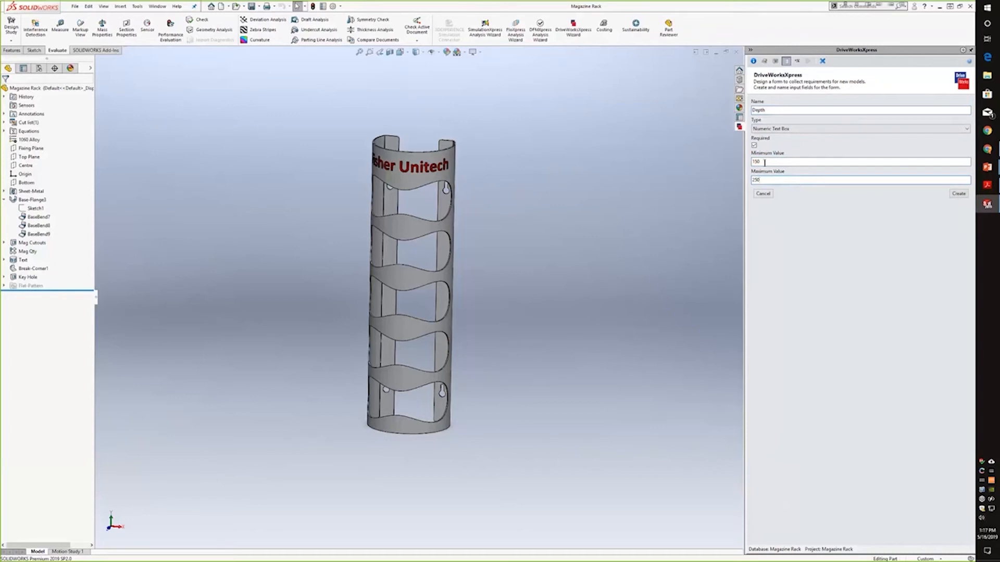
click(958, 193)
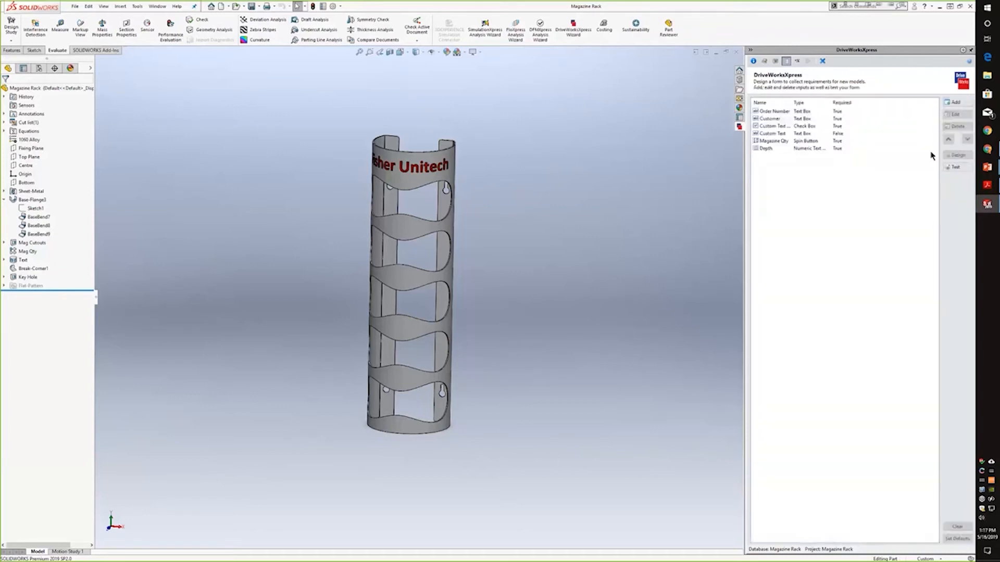
Add a required numeric text box input named Width with minimum value 200 and maximum value 500
click(961, 104)
text(W)
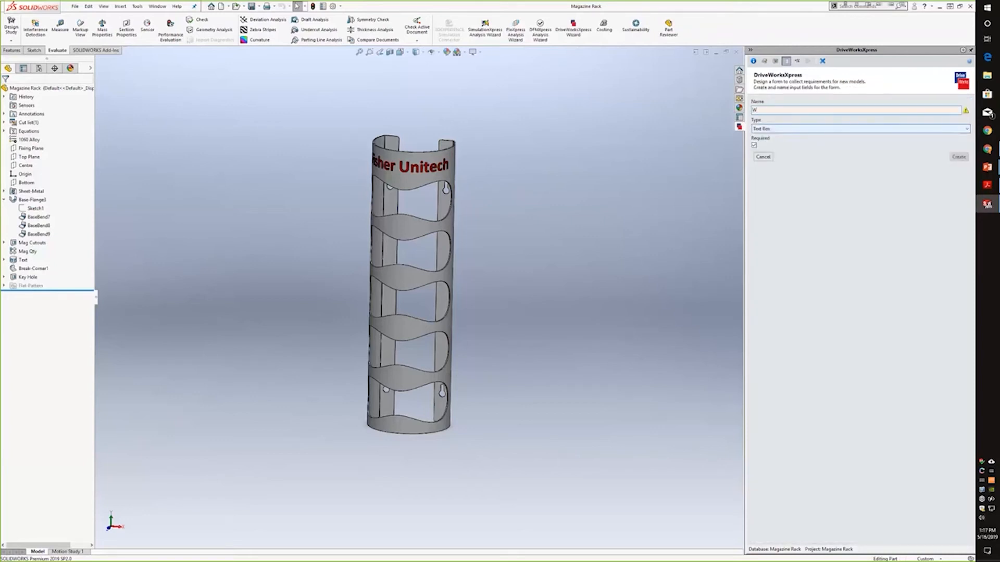
text(idth)
click(806, 130)
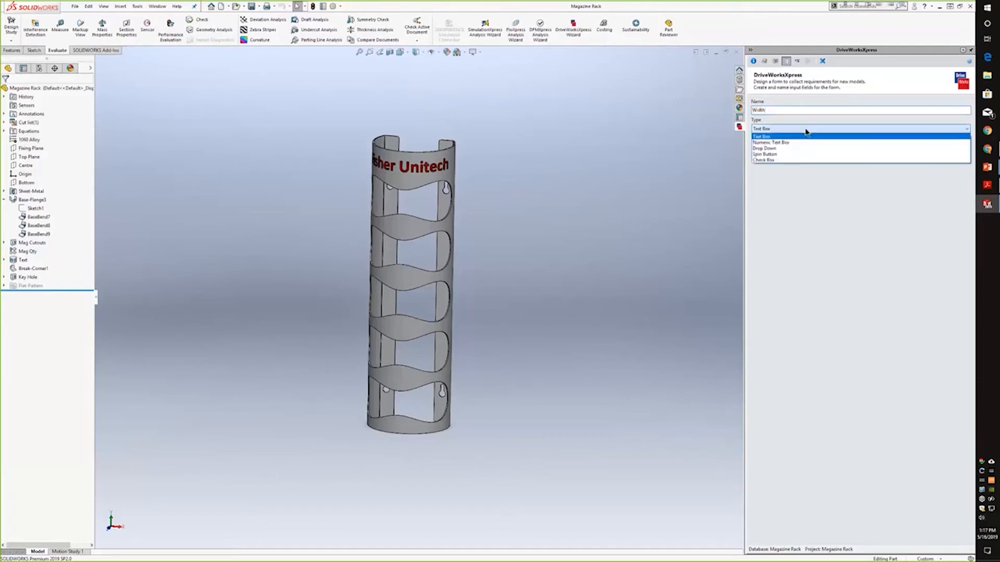
click(773, 142)
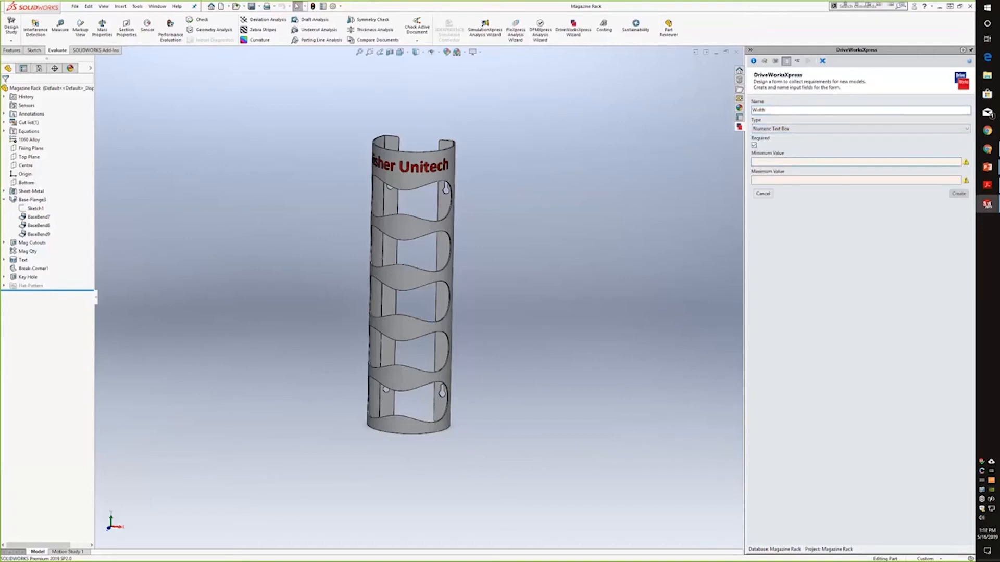
text(200)
click(791, 181)
text(500)
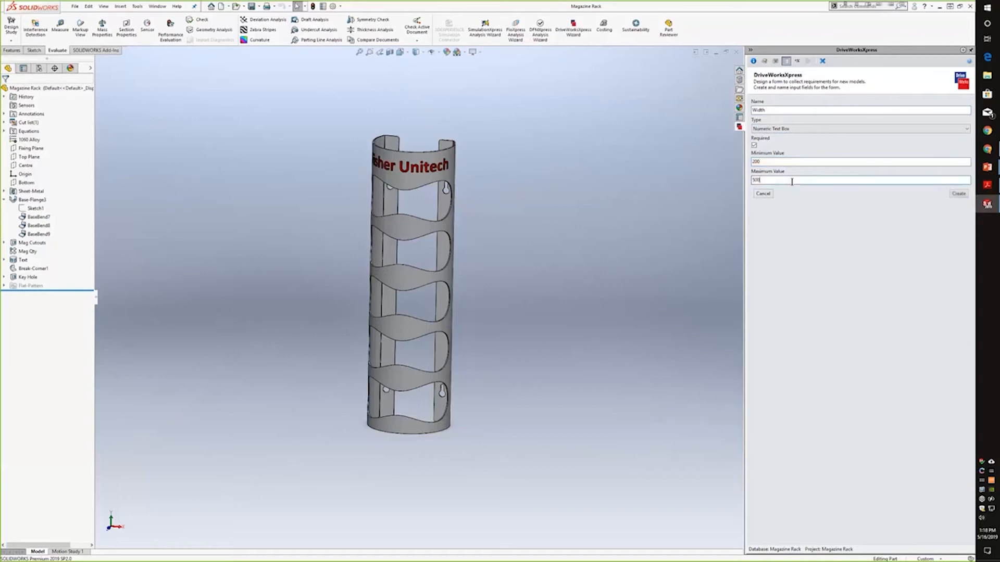
click(959, 194)
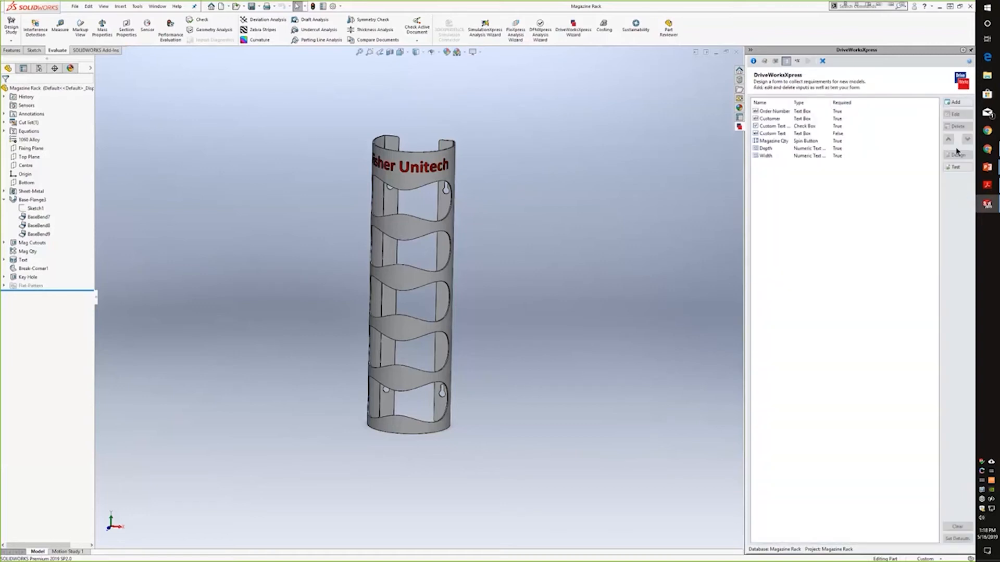
Add a required drop-down input named Designer to the form, listing five designers' first names as options
click(954, 102)
click(778, 130)
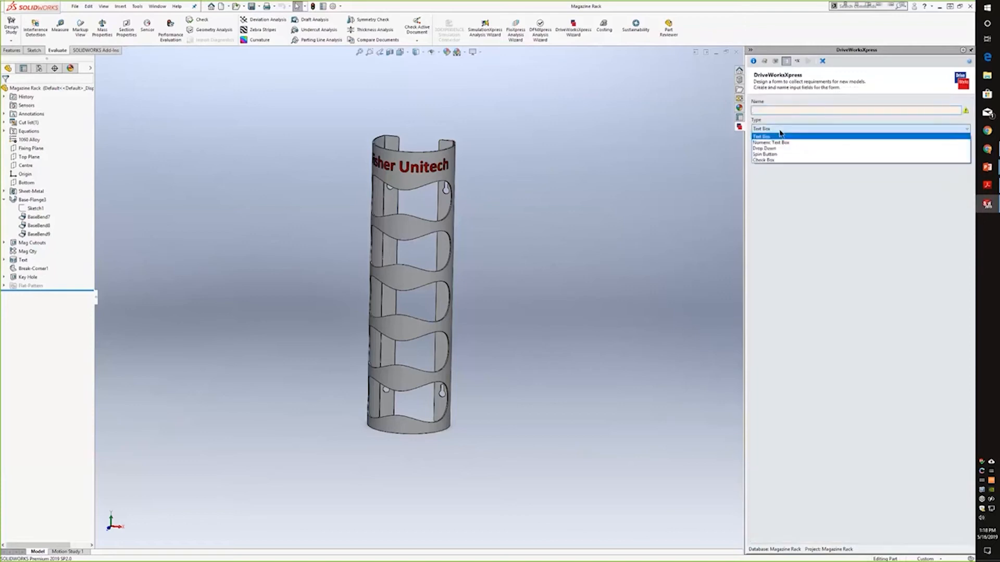
click(776, 148)
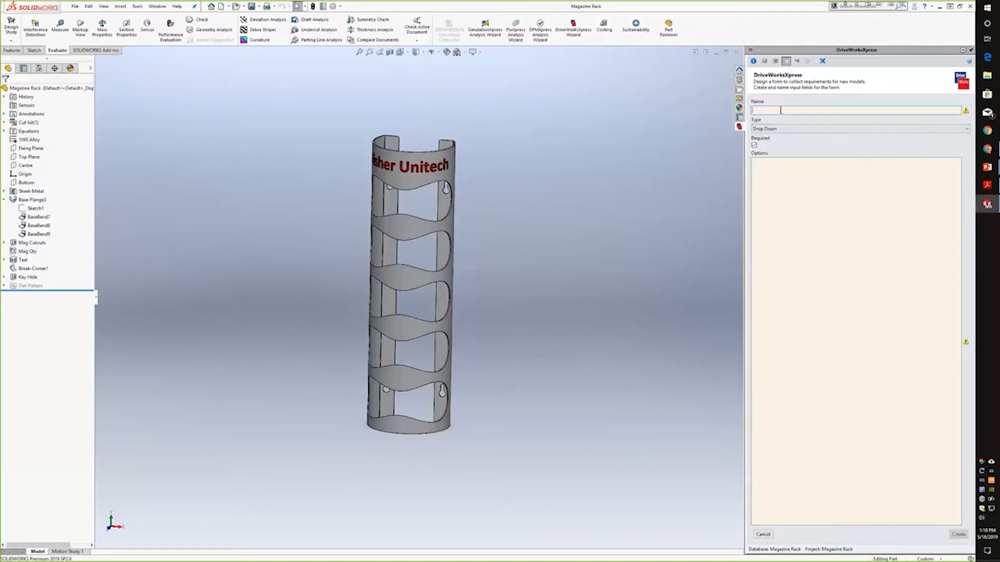
text(Des)
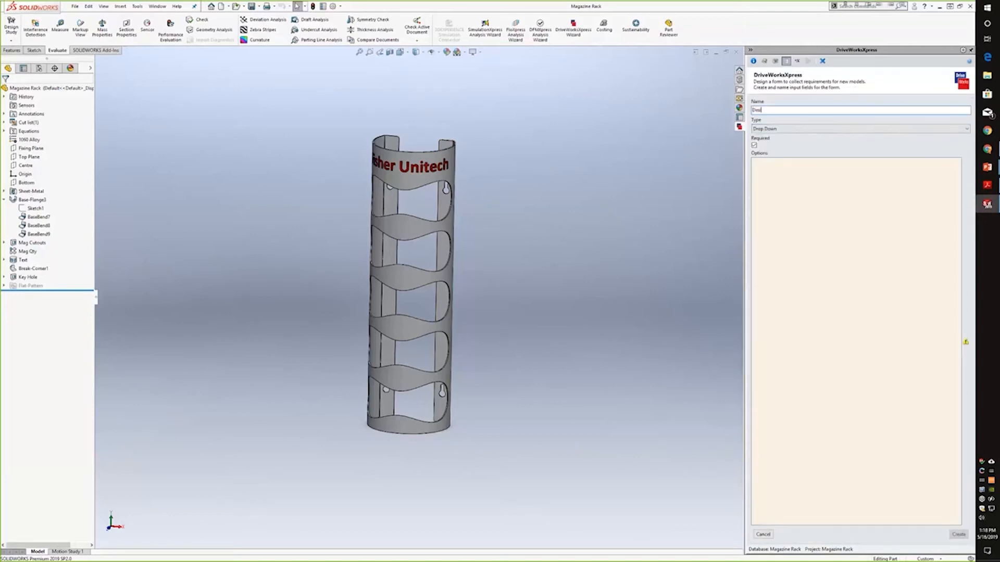
text(igner)
click(804, 194)
text(A)
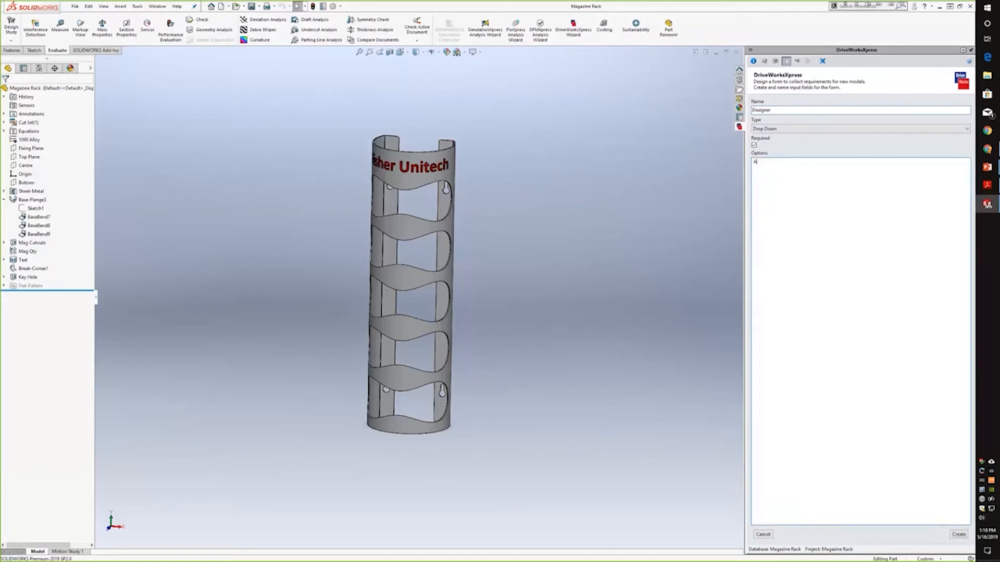
text(dam)
key(Return)
text(A)
text(aron Brian )
text(Joe)
key(Return)
text(Christa)
click(958, 535)
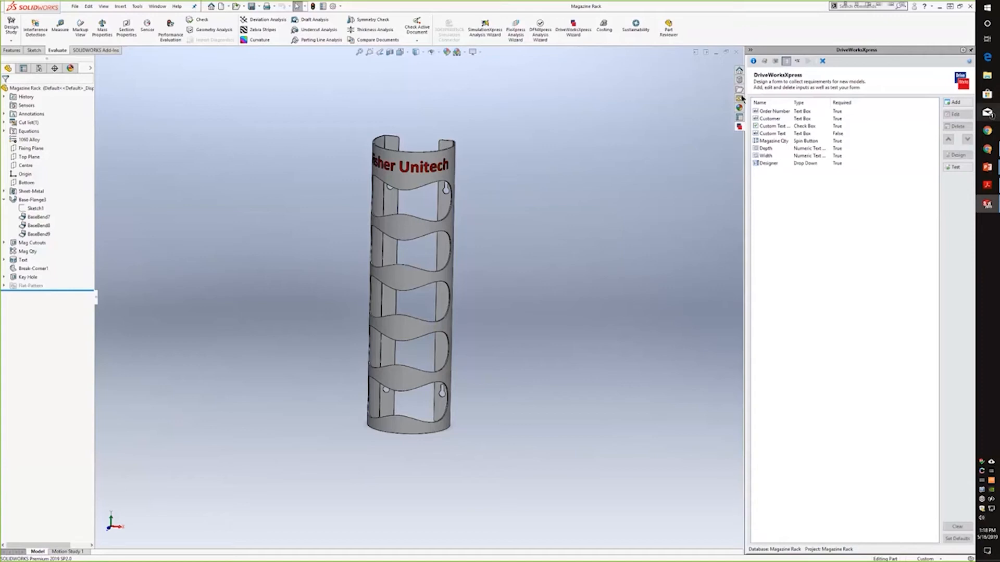
Move the Designer input up the form's input order and back down to the end
click(769, 164)
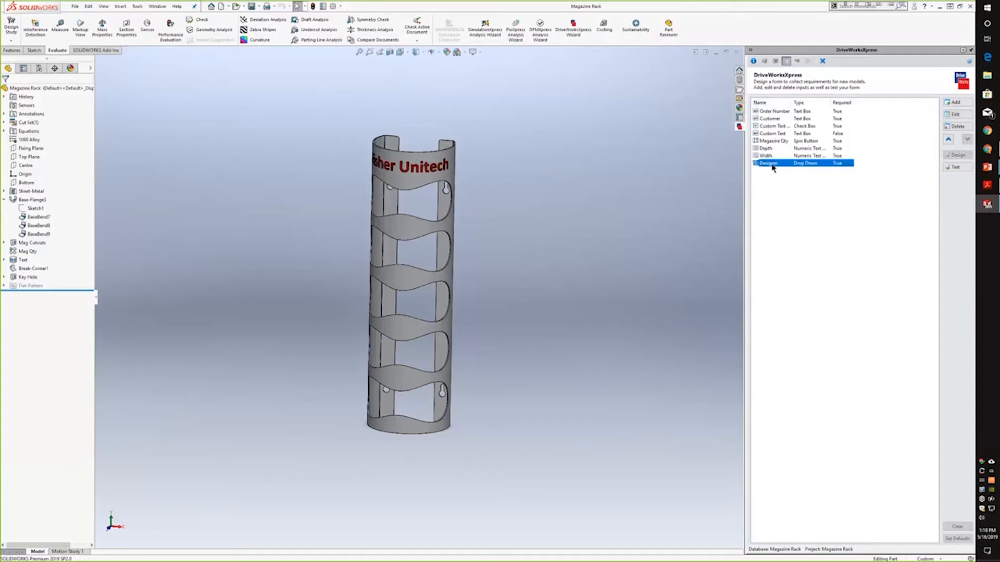
click(948, 139)
click(948, 139)
click(948, 139)
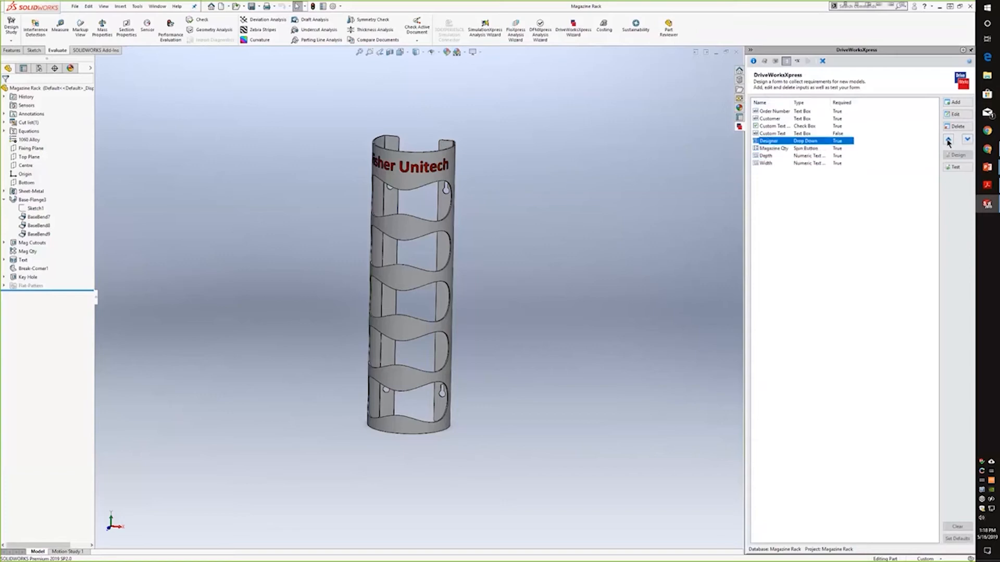
click(948, 139)
click(967, 140)
click(966, 139)
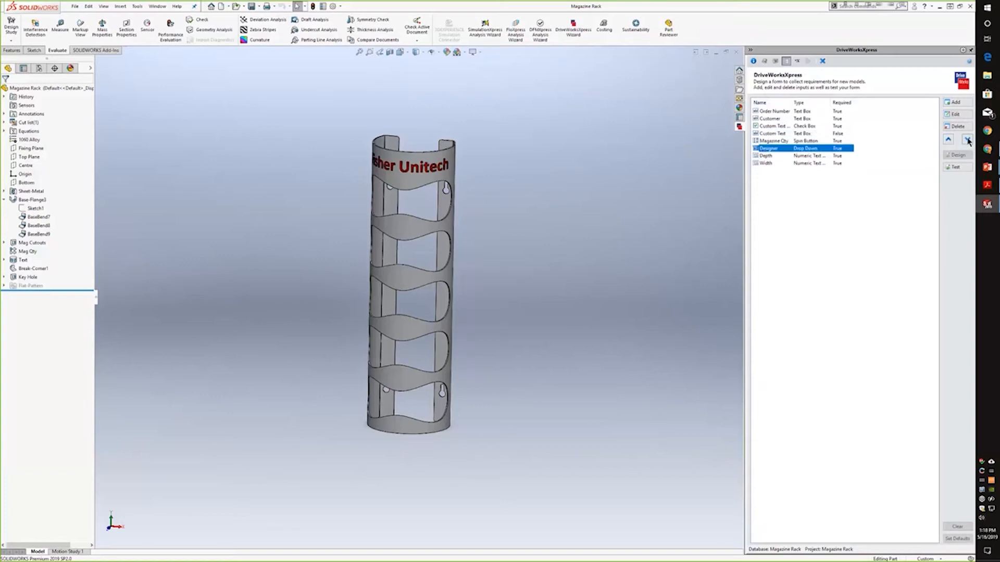
click(967, 139)
click(967, 140)
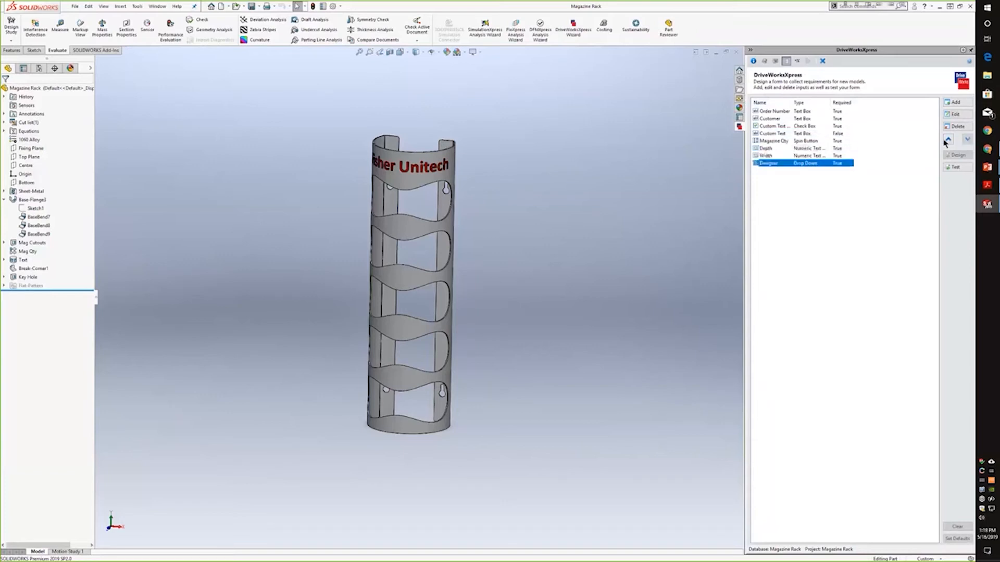
Test the form by entering an order number, customer Fisher, enabling Custom Text Required and entering Fisher as the custom text
click(957, 167)
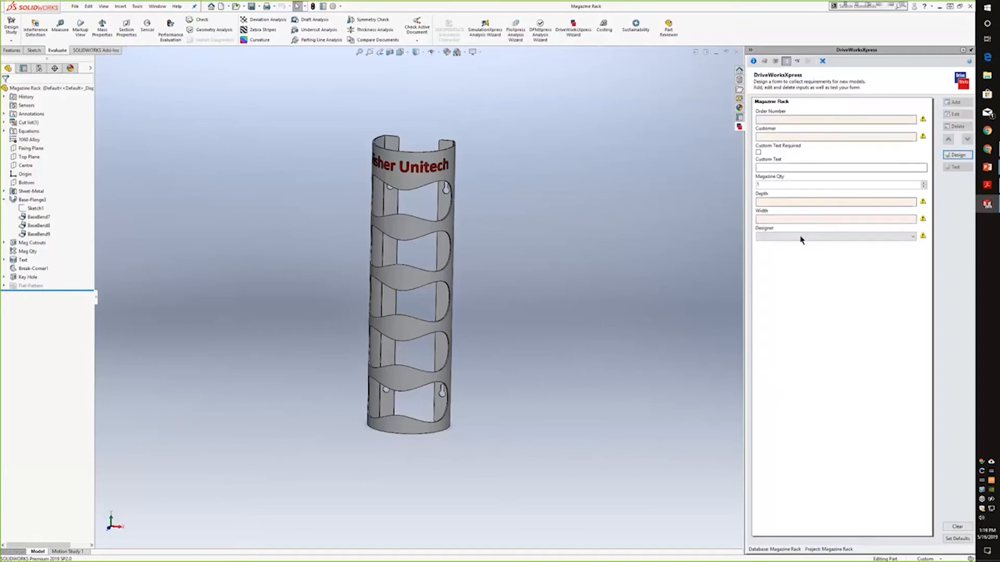
mouse_move(922, 120)
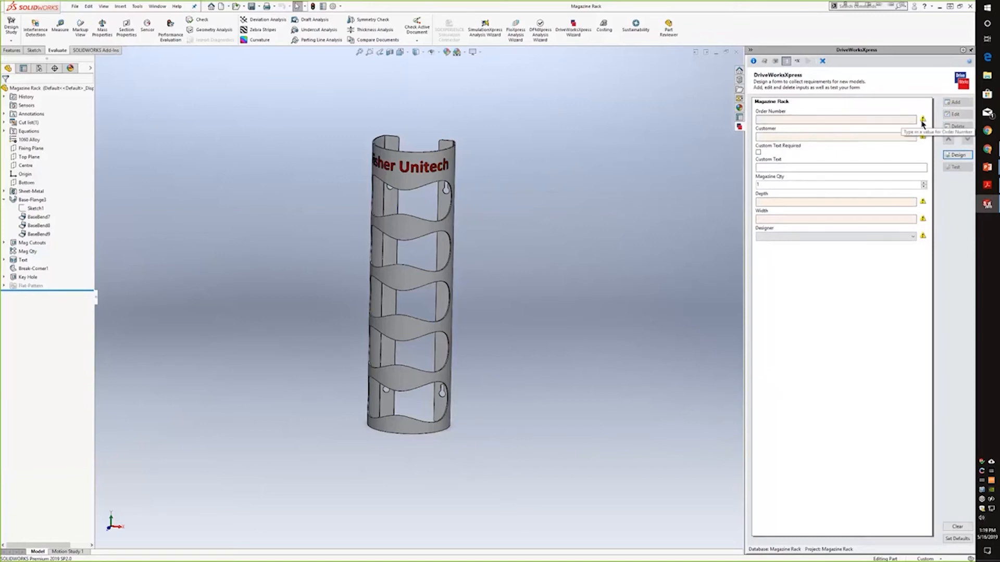
click(785, 119)
text(000)
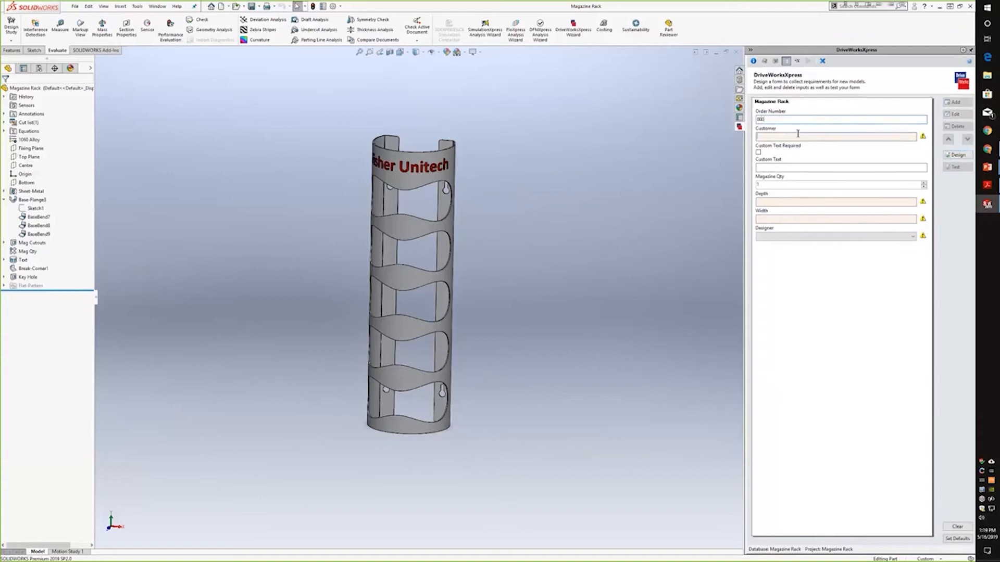
click(801, 136)
text(Fisher)
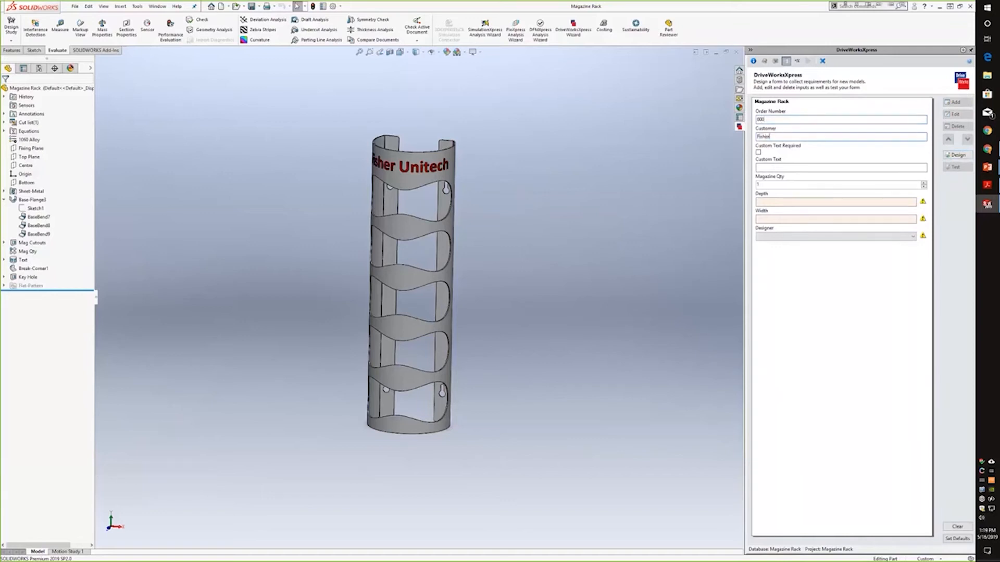
click(758, 152)
click(780, 167)
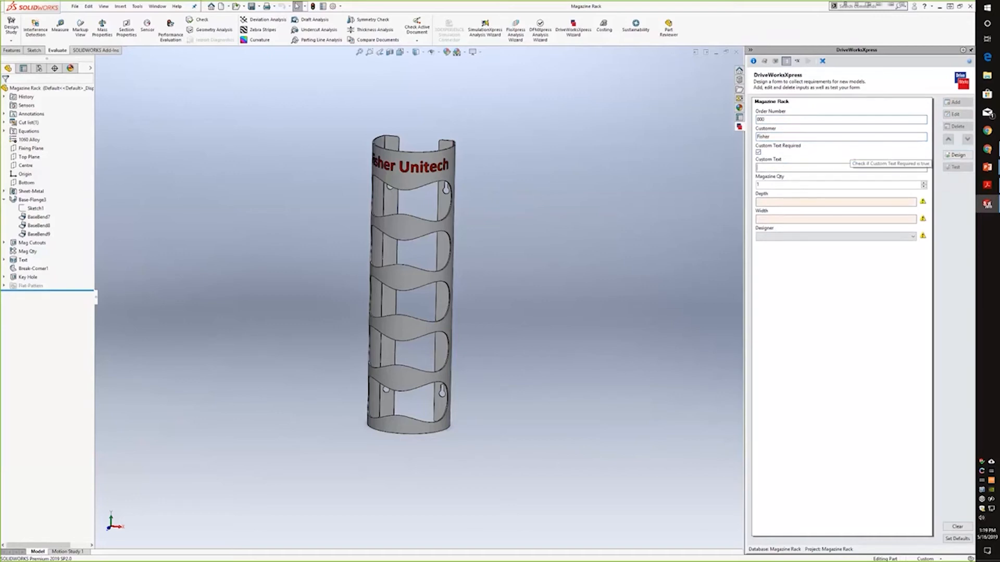
text(Fisher)
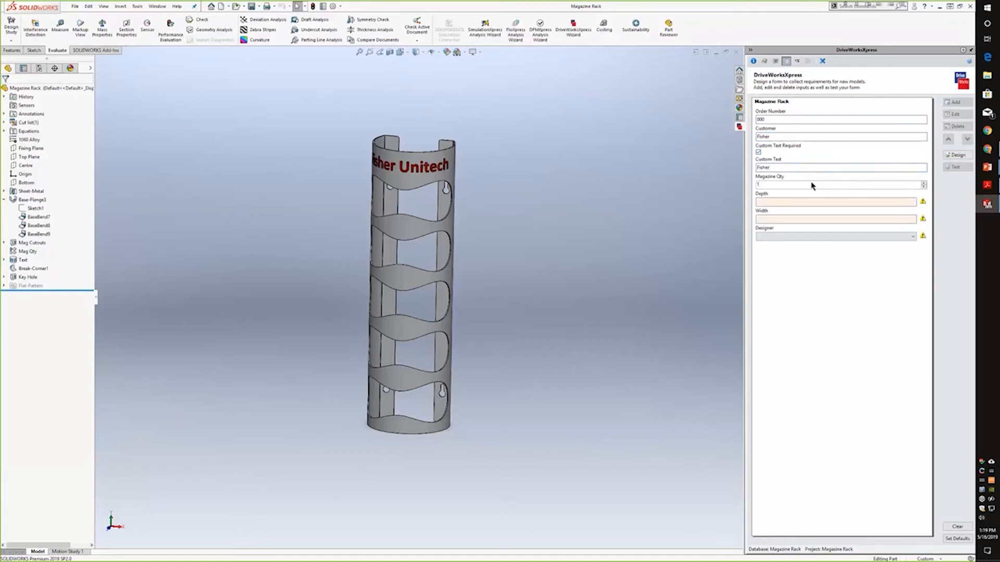
Set Magazine Qty to 5, Depth to 150 and Width to 200, choose the first designer, and store the entries as form defaults
click(922, 185)
click(774, 202)
text(150)
click(788, 219)
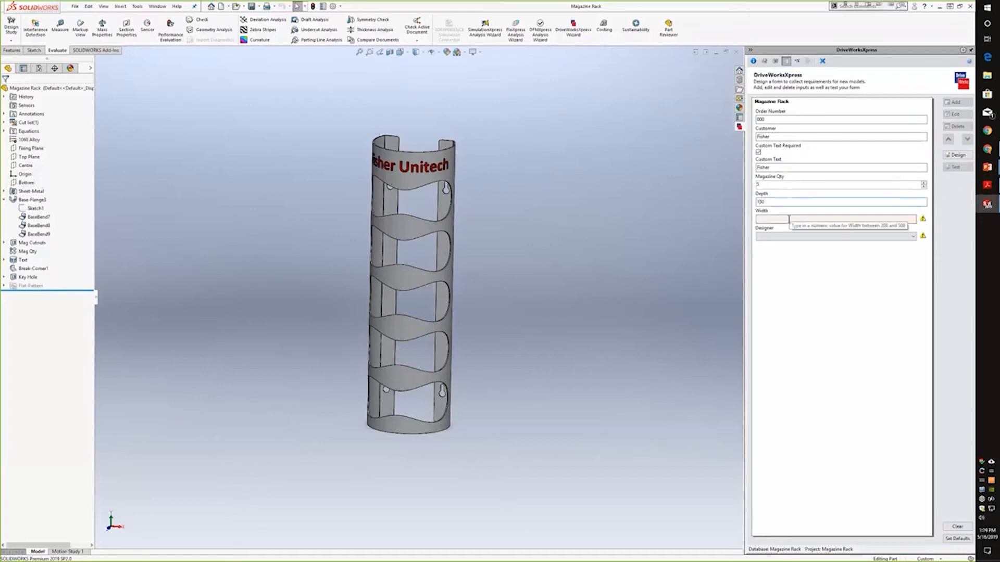
text(200)
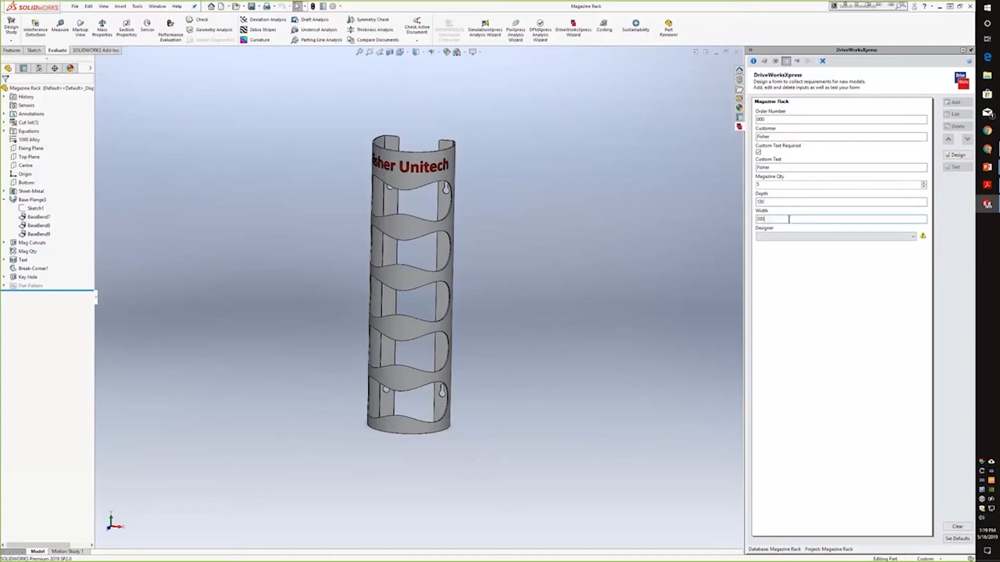
click(781, 236)
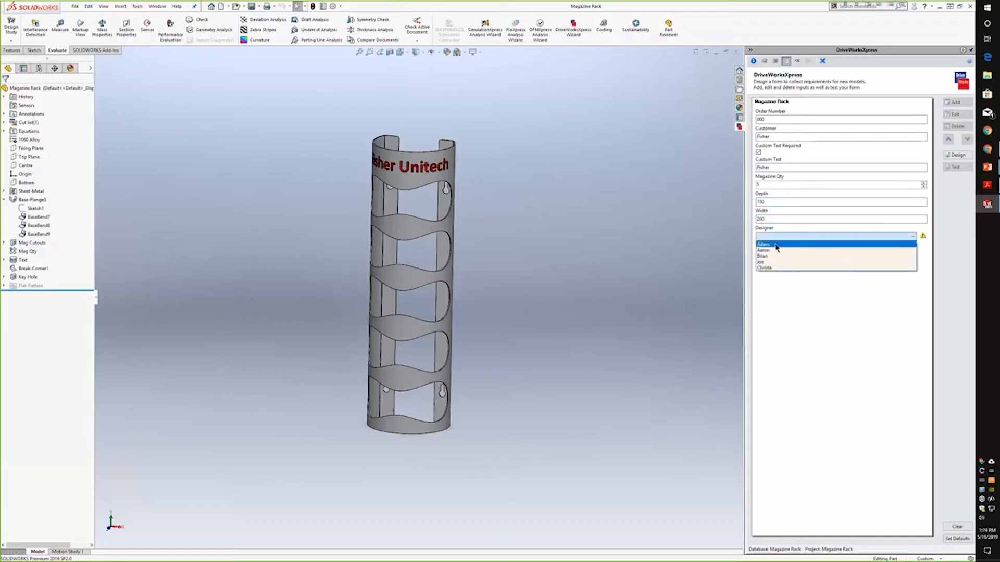
click(776, 243)
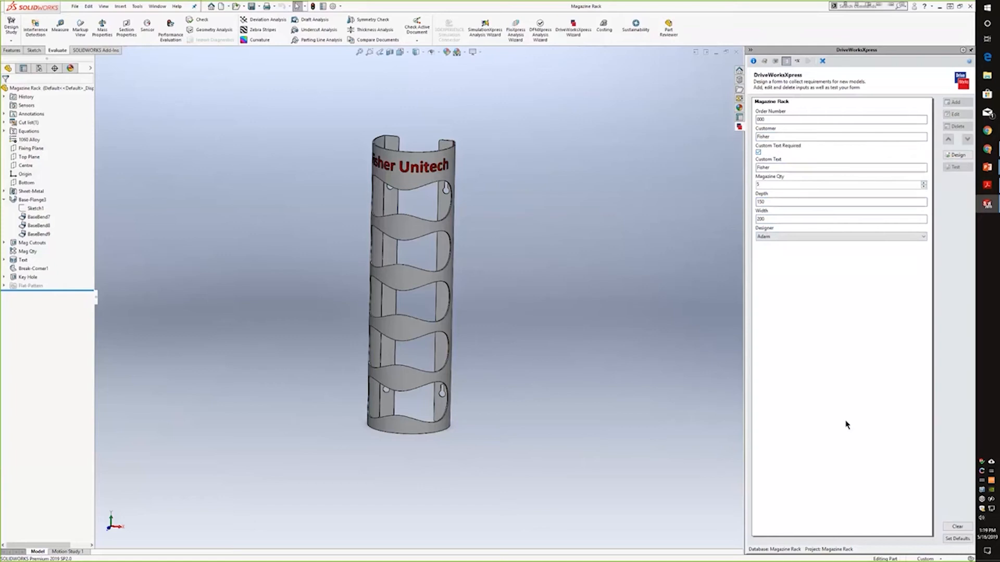
click(956, 540)
Select only the File Names rules for editing and open the Magazine Rack file name rule in the Rule Builder
click(797, 62)
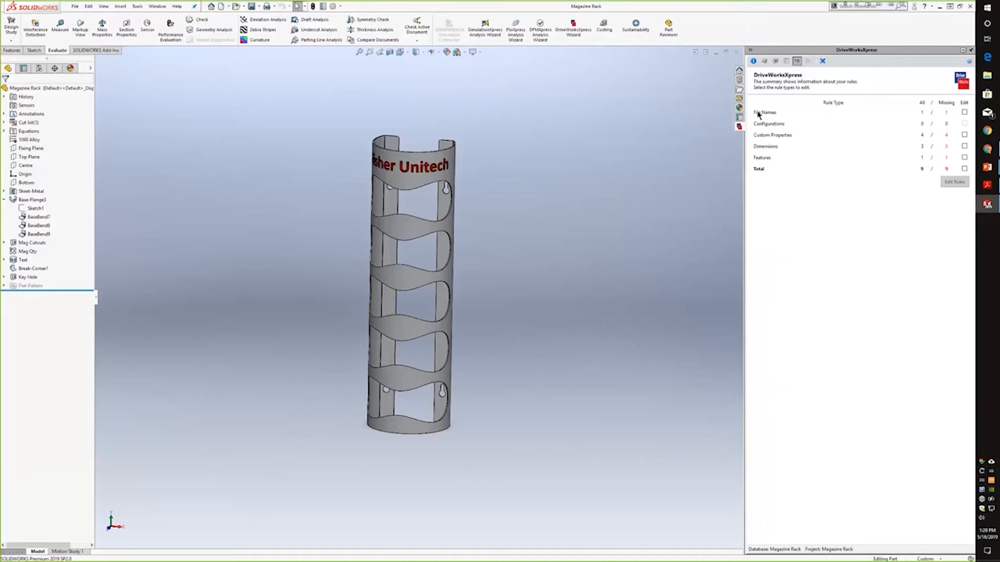
click(963, 113)
click(956, 183)
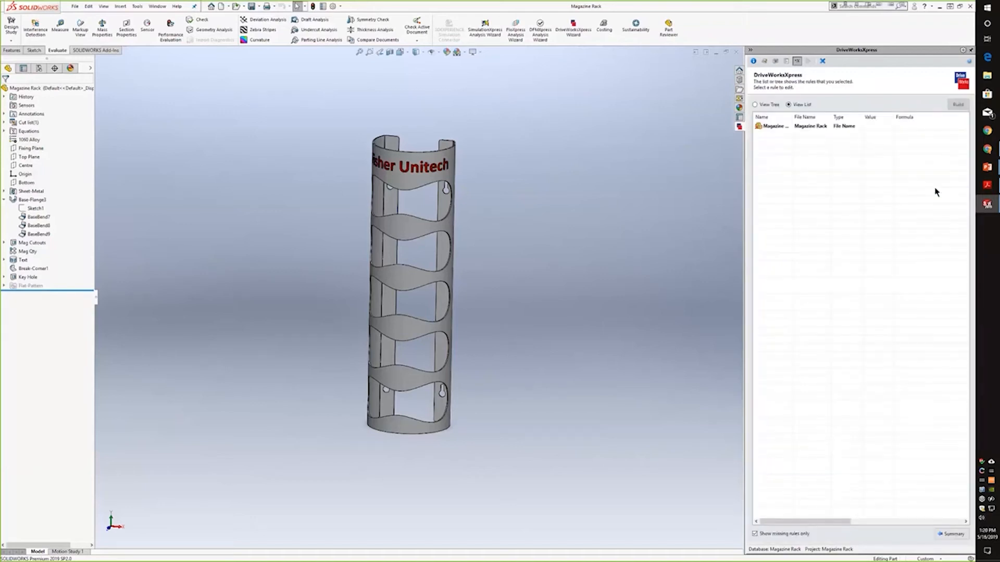
double_click(797, 117)
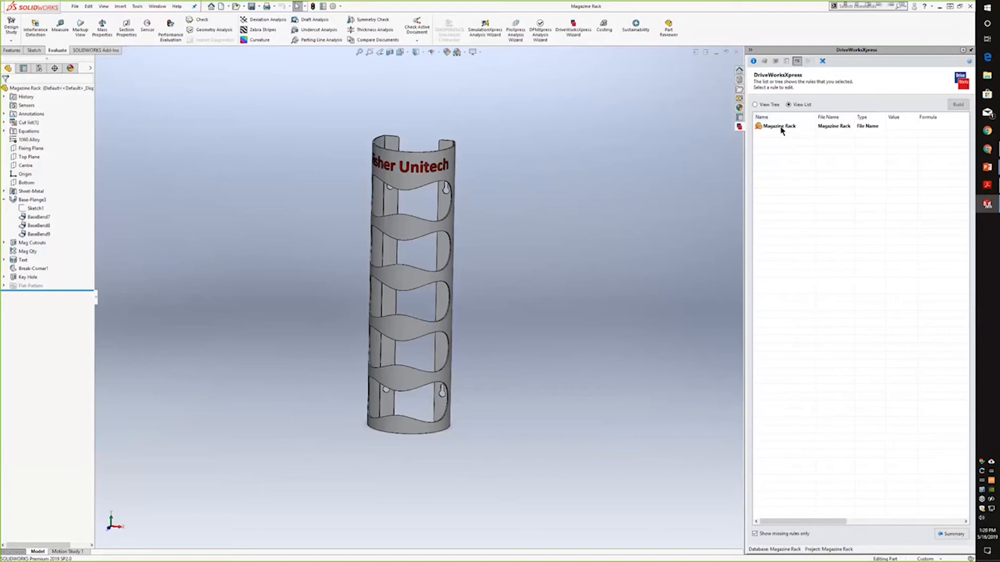
double_click(780, 126)
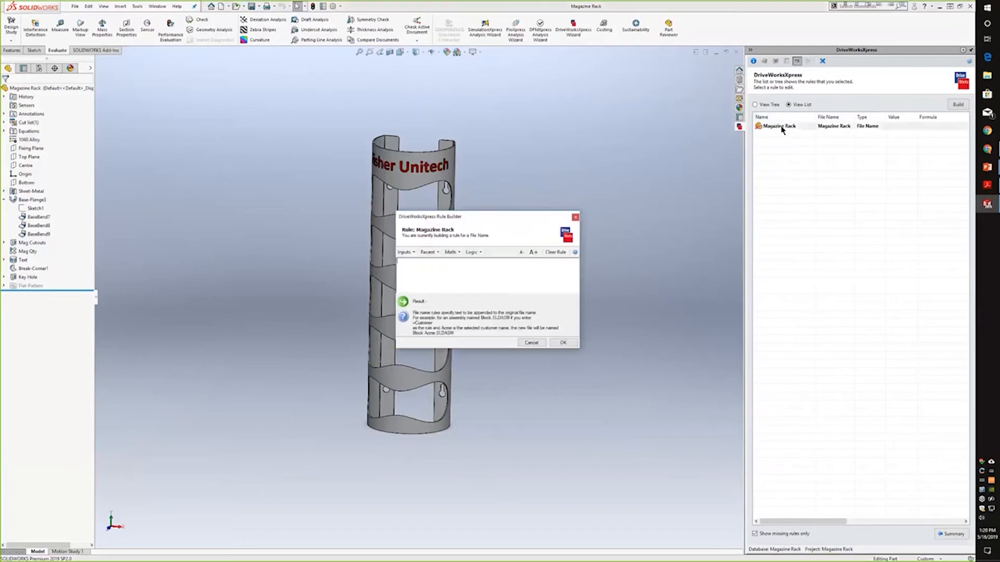
click(453, 268)
drag(500, 216, 570, 215)
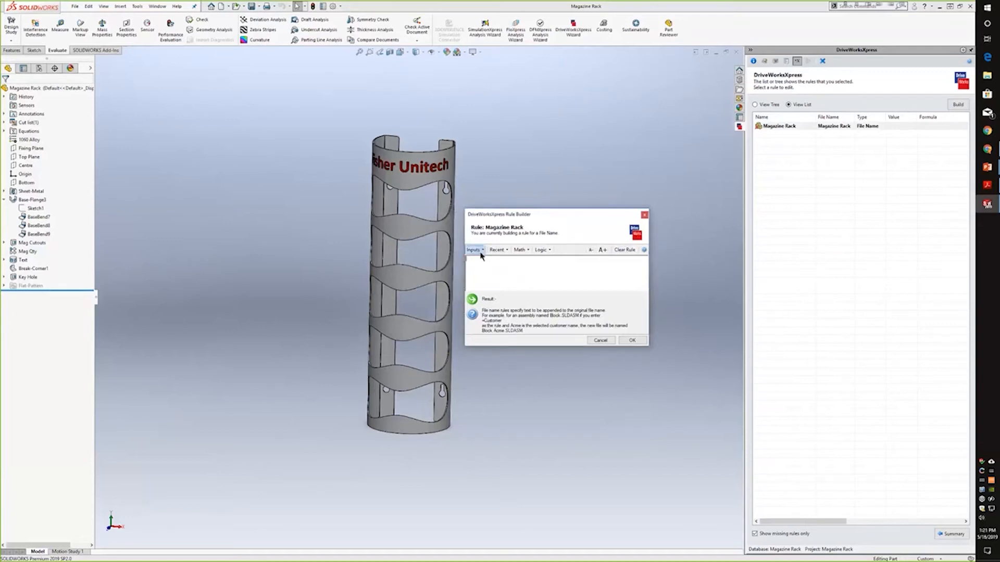
Build the Magazine Rack file name rule as OrderNumber & " " & Customer and accept it
click(474, 249)
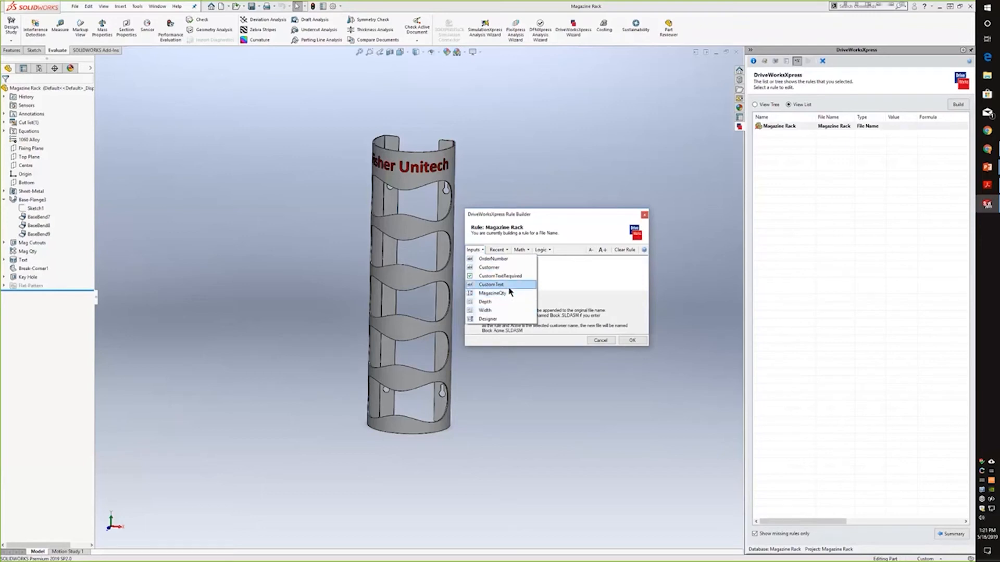
click(495, 259)
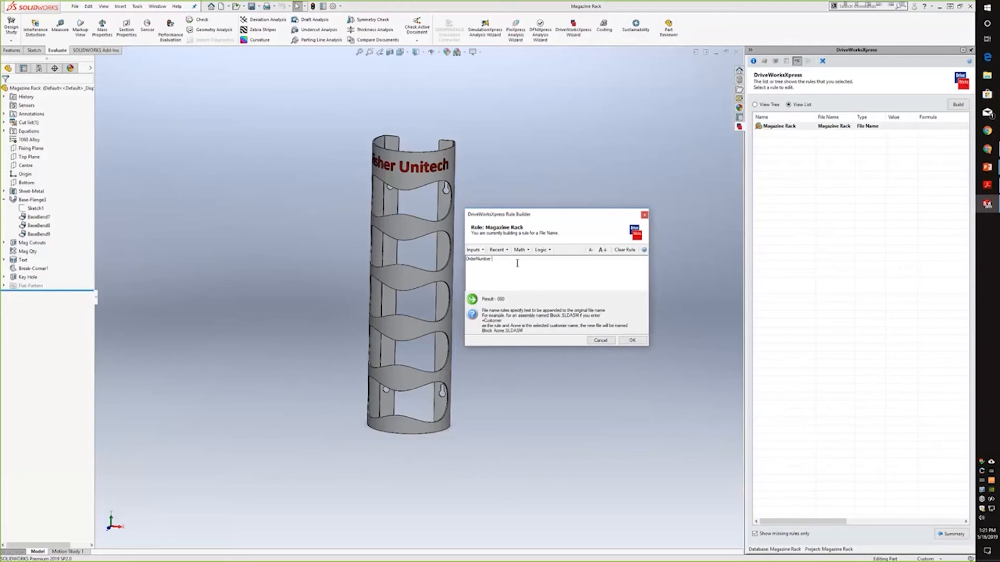
text(&)
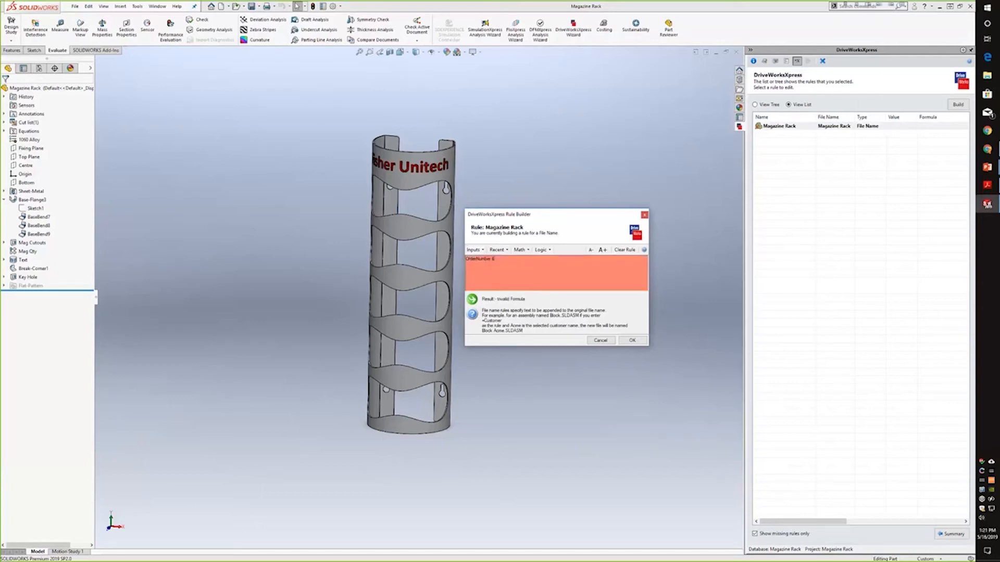
text( " " &)
click(474, 250)
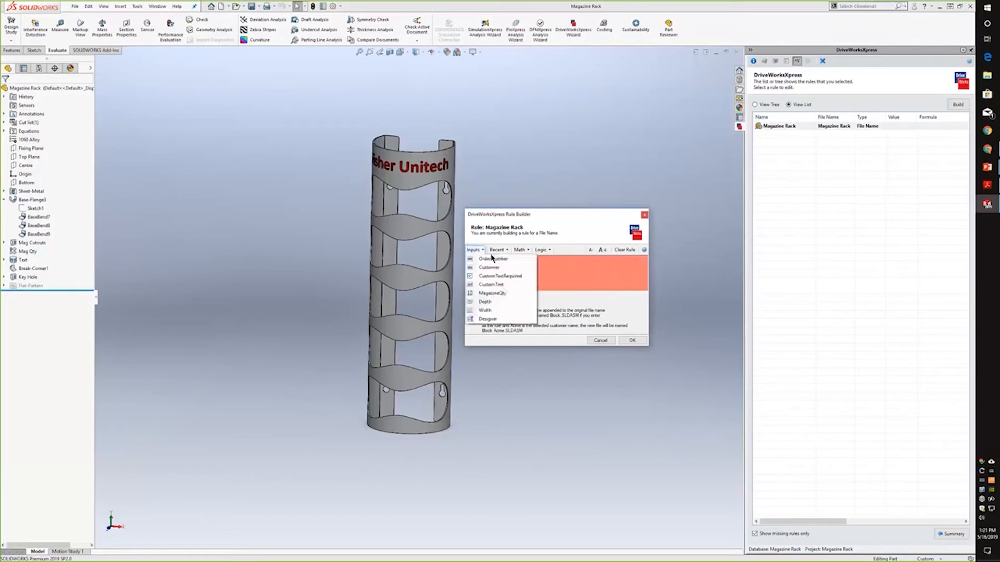
click(482, 251)
click(482, 251)
click(489, 263)
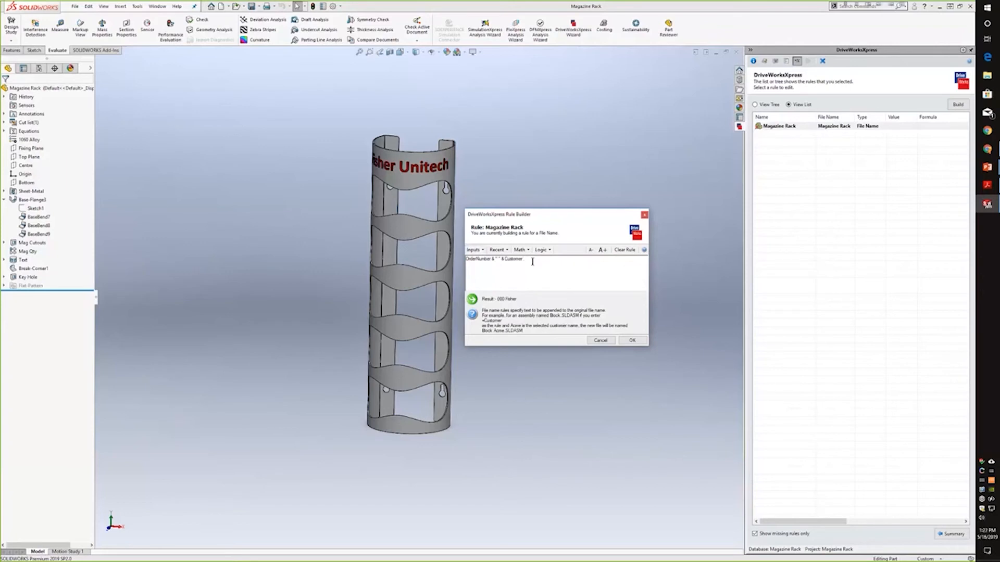
key(BackSpace)
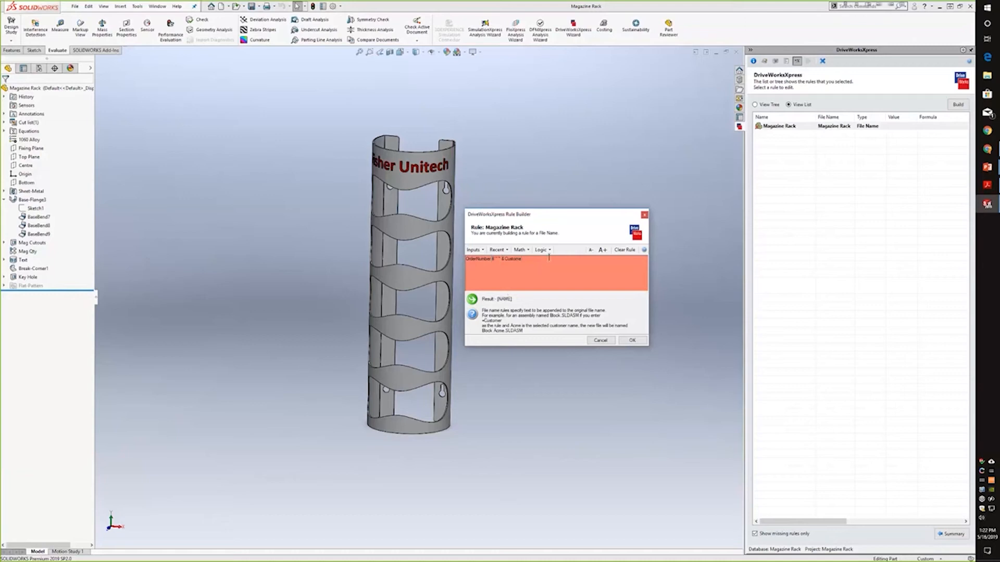
text(r)
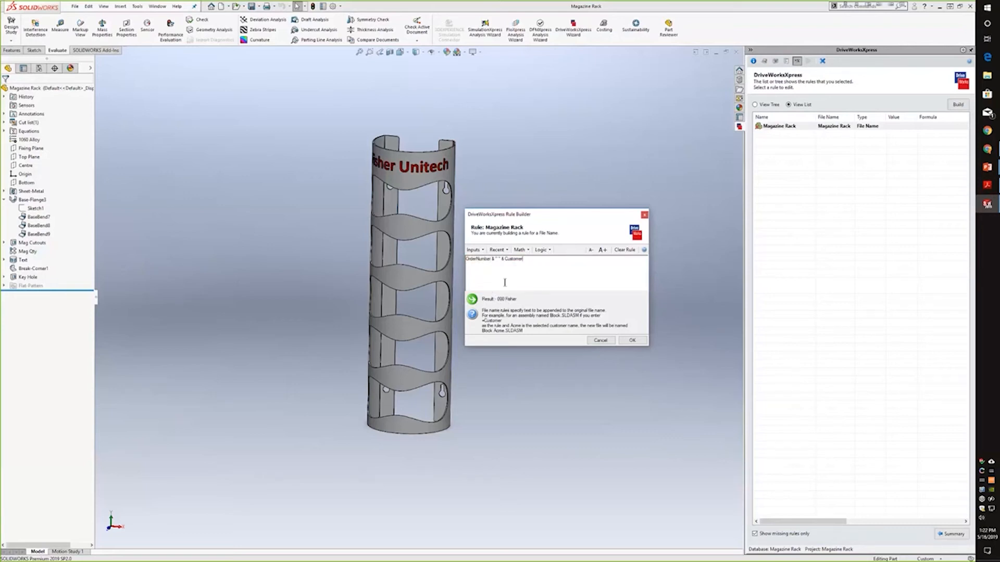
click(633, 341)
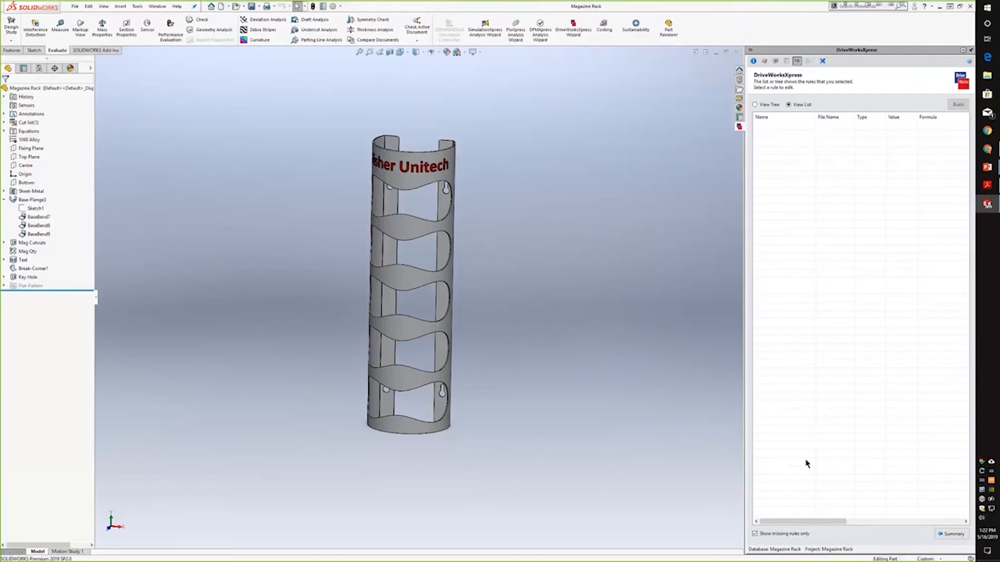
Return to the rules summary and select only the Custom Properties rules for editing
click(754, 533)
click(755, 534)
click(951, 533)
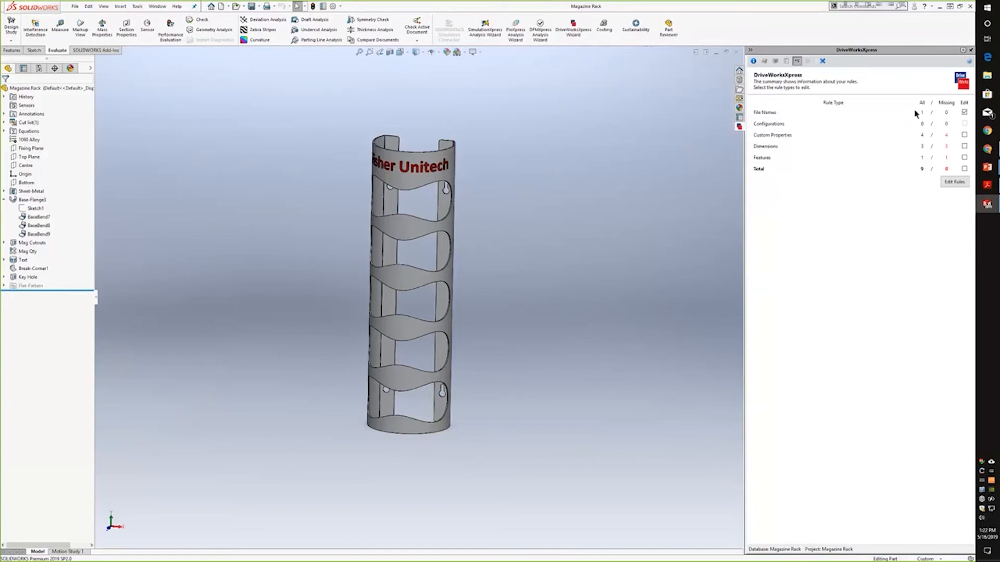
click(964, 112)
click(964, 135)
click(956, 182)
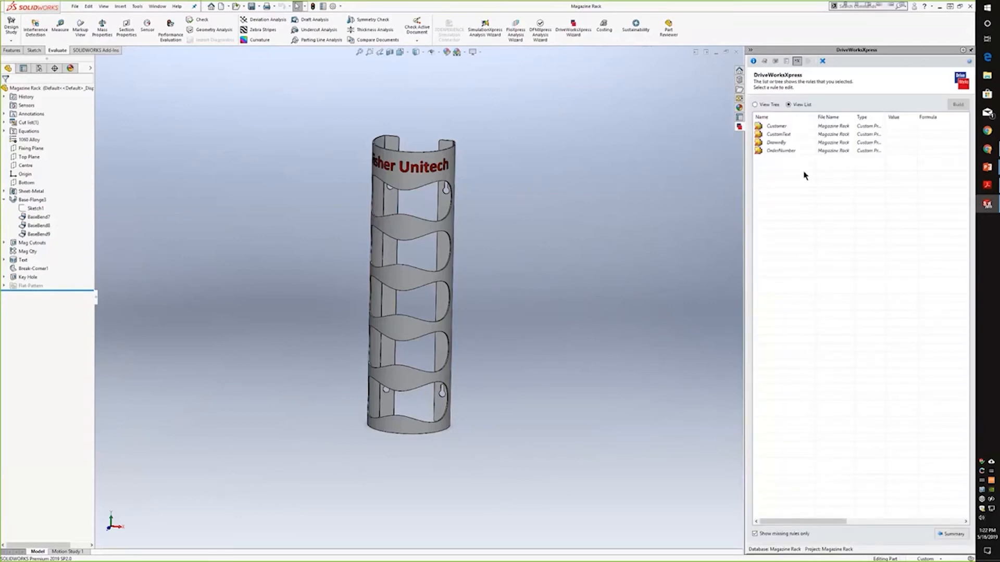
Set the Customer custom property rule to the Customer form input
drag(817, 115, 822, 115)
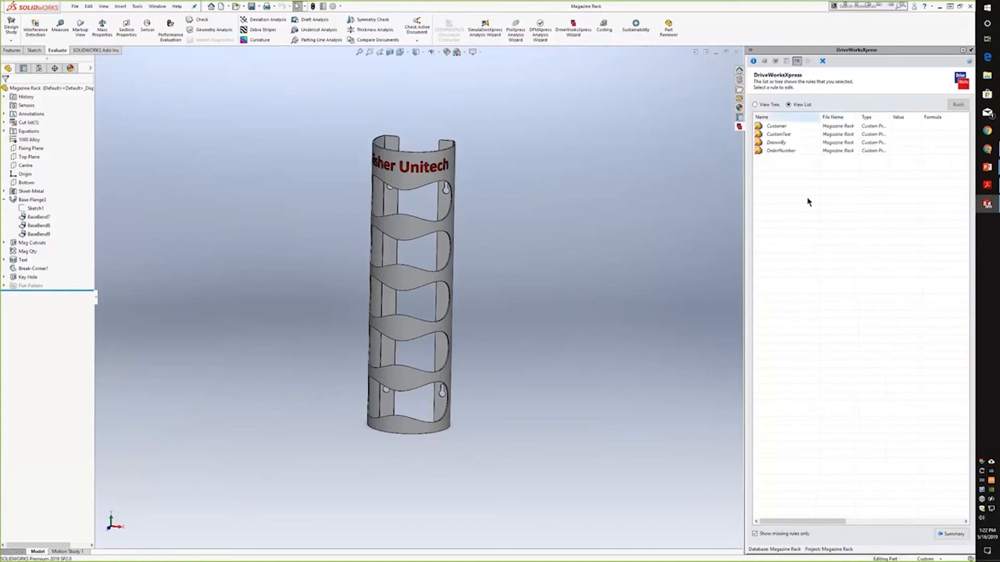
double_click(791, 125)
click(406, 252)
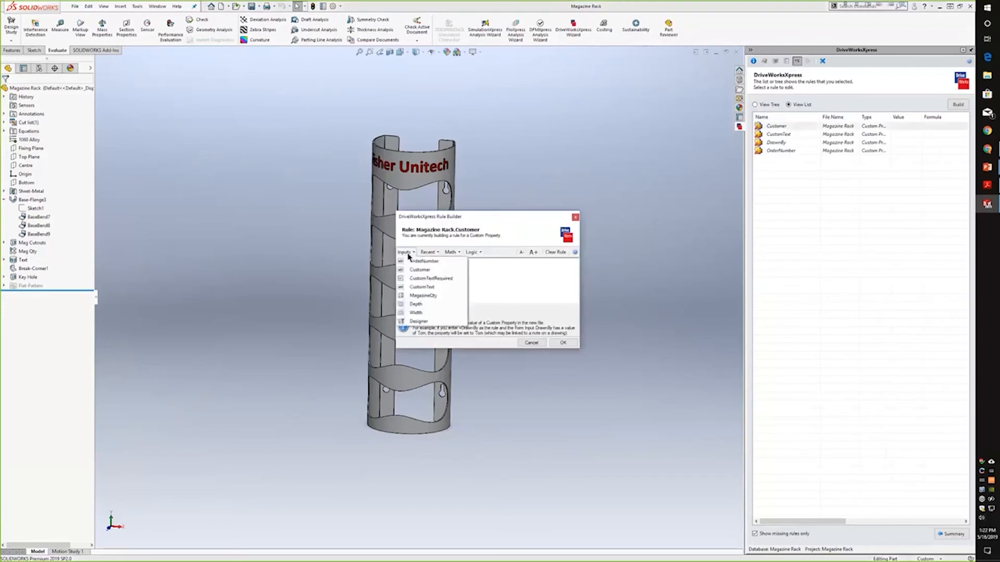
click(420, 270)
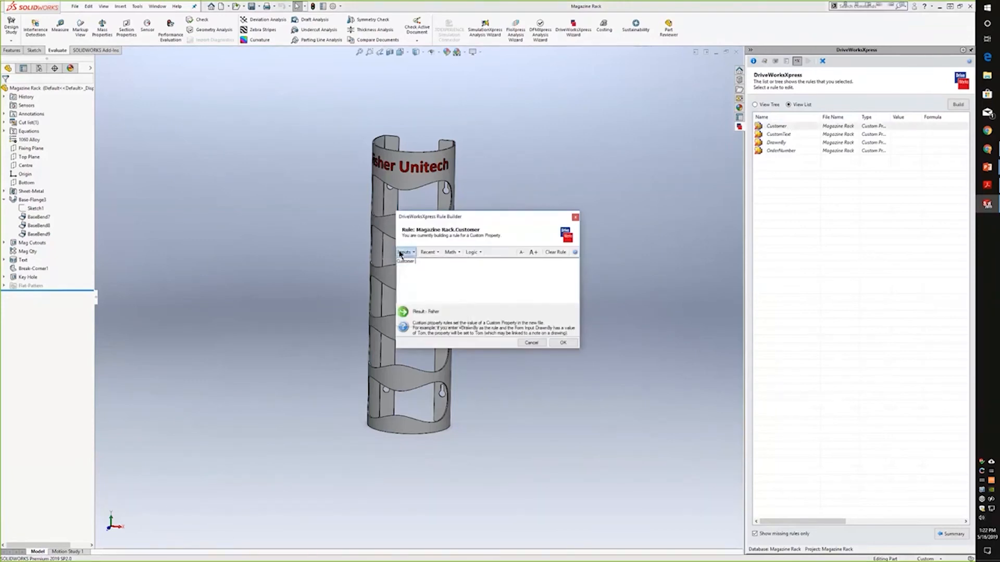
click(563, 343)
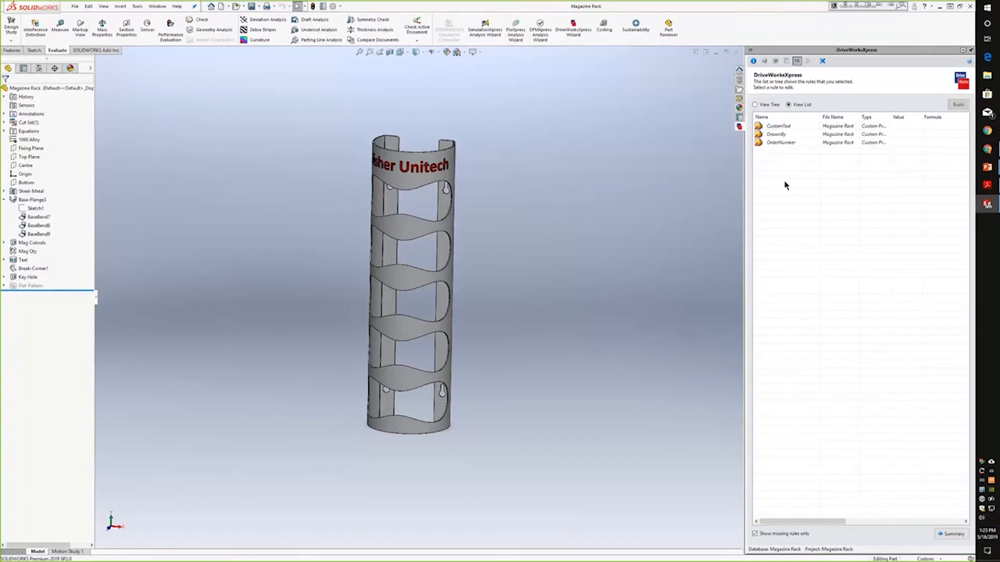
Start the CustomText custom property rule with an If function whose condition is CustomTextRequired =TRUE
click(791, 128)
double_click(792, 127)
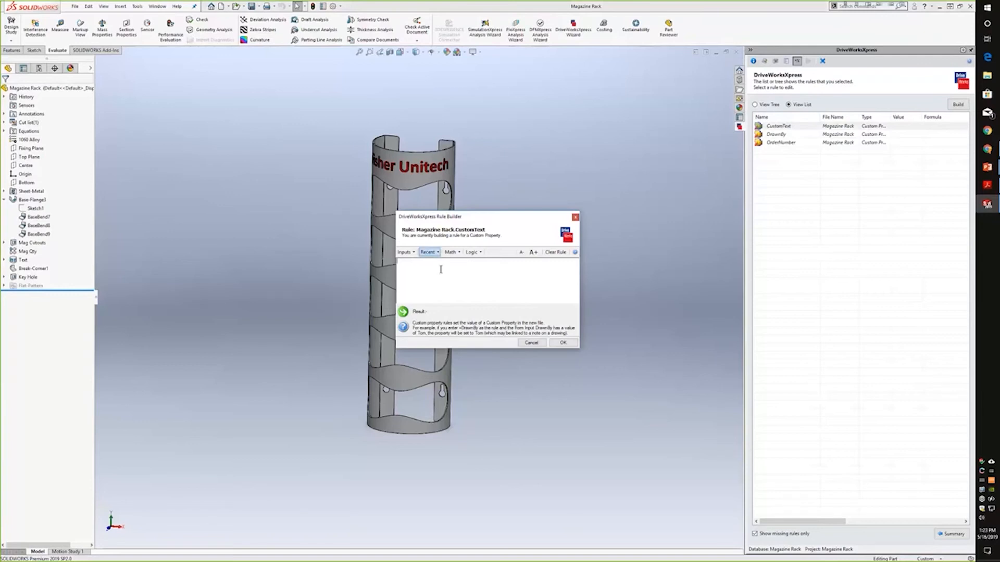
click(413, 252)
click(413, 252)
click(472, 252)
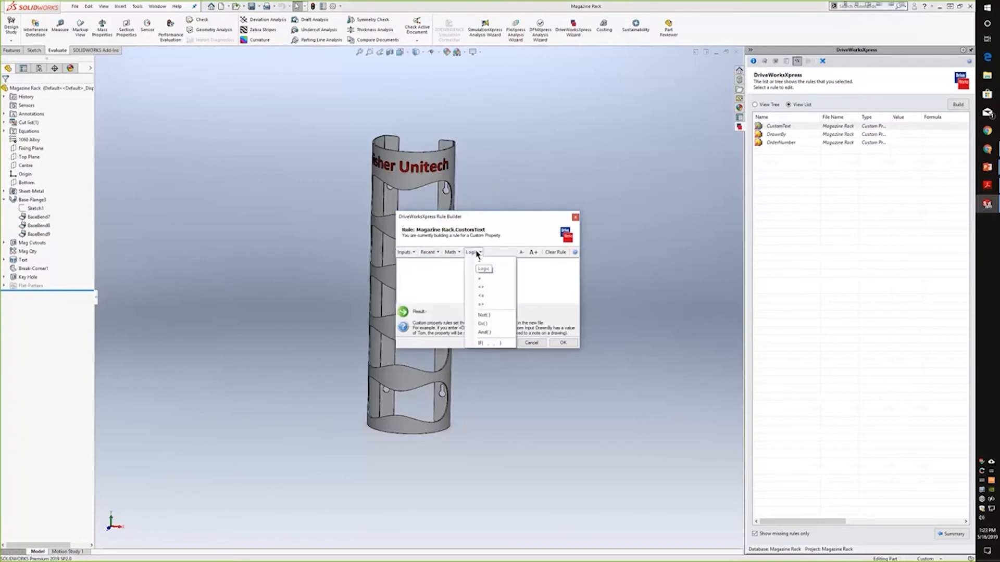
click(484, 343)
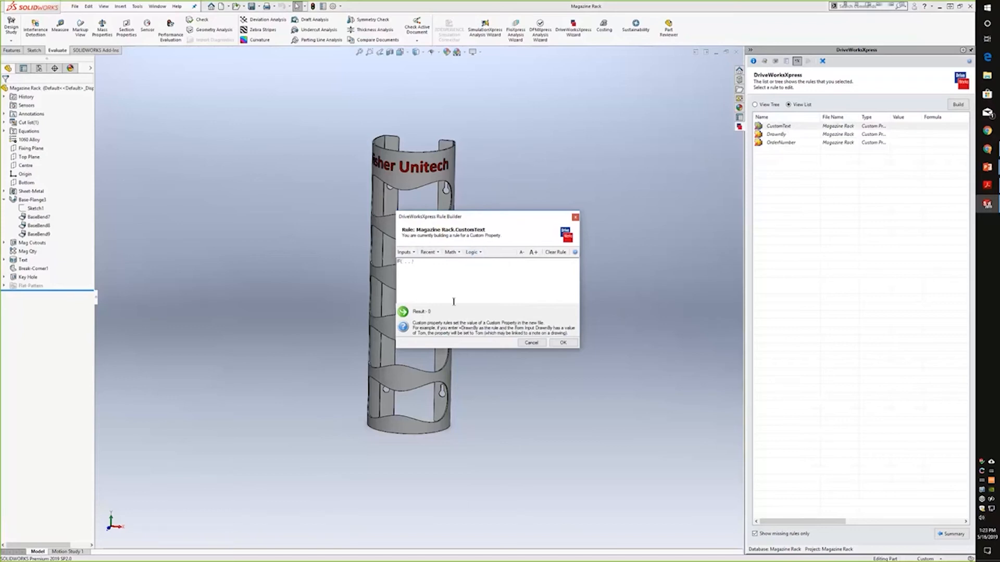
click(409, 252)
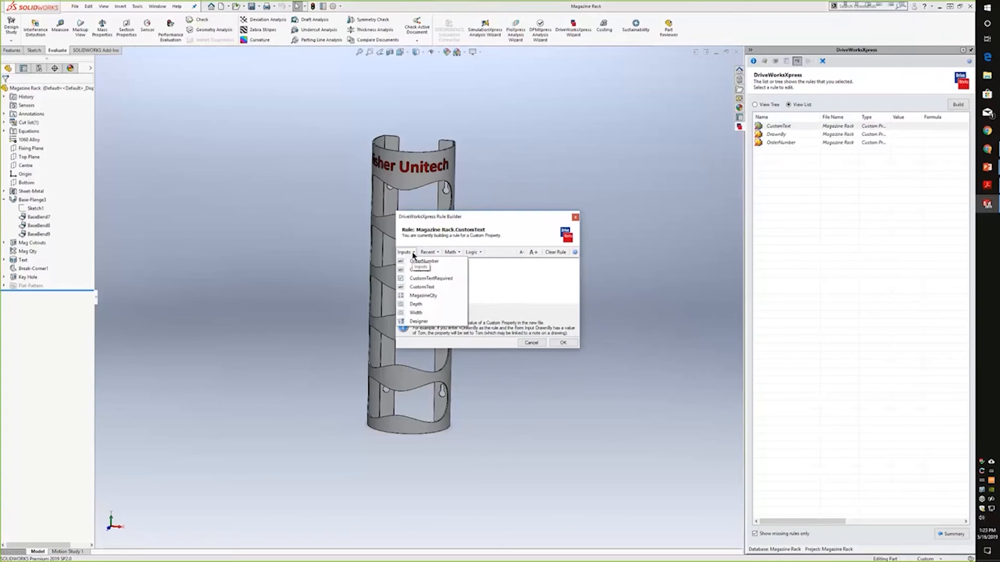
click(430, 278)
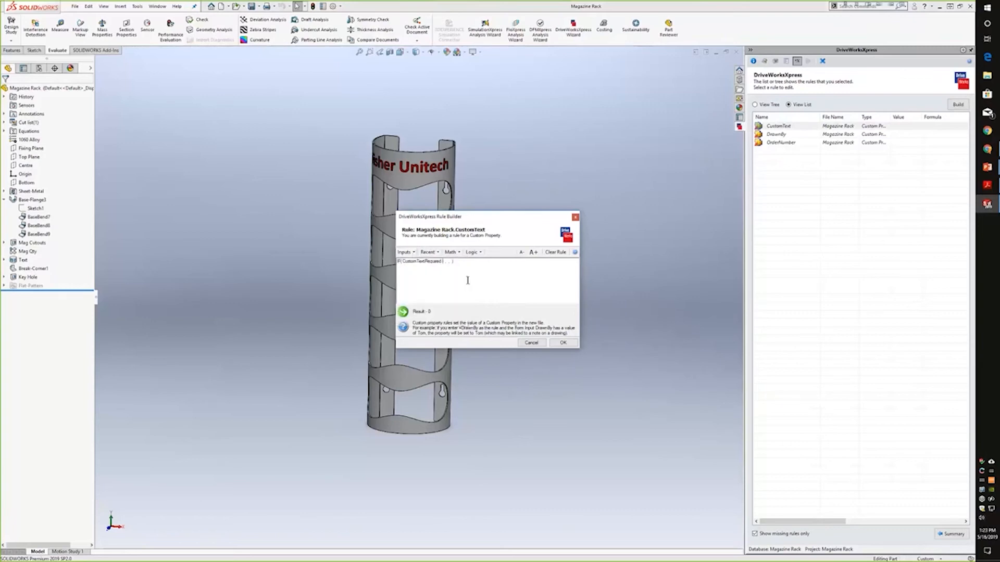
text(=TRUE)
Complete the If rule with CustomText as the true result and empty quotes "" as the false result, and accept it
click(405, 252)
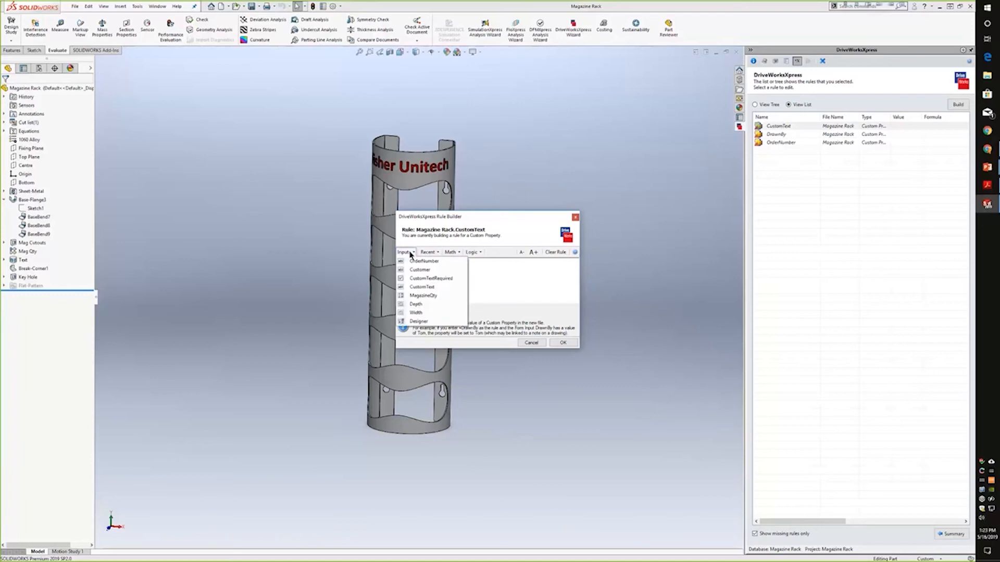
click(426, 288)
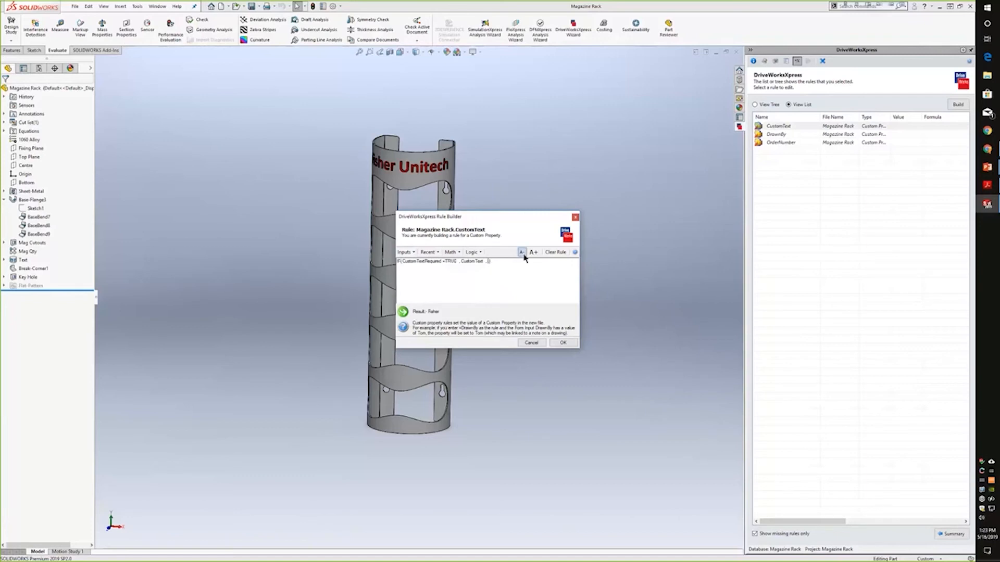
text("")
drag(454, 263, 411, 259)
click(425, 264)
drag(461, 262, 484, 262)
click(472, 262)
double_click(489, 262)
click(487, 262)
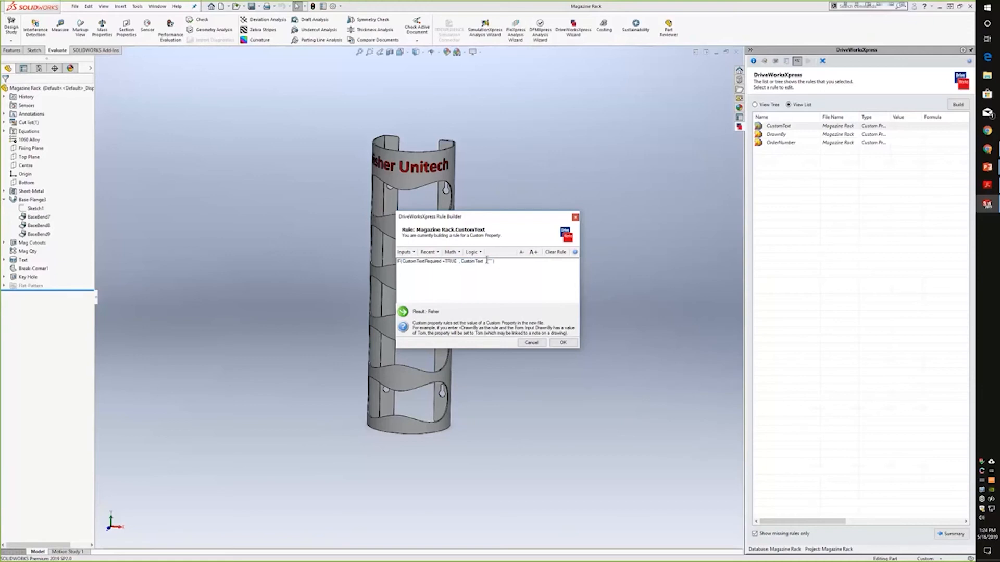
click(561, 344)
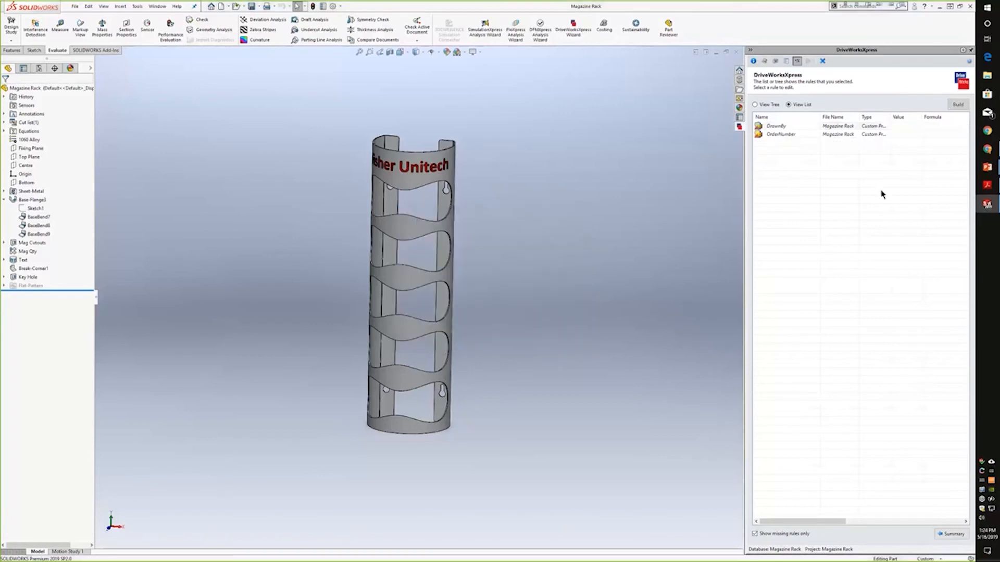
Set the DrawnBy custom property rule to the Designer form input
double_click(776, 126)
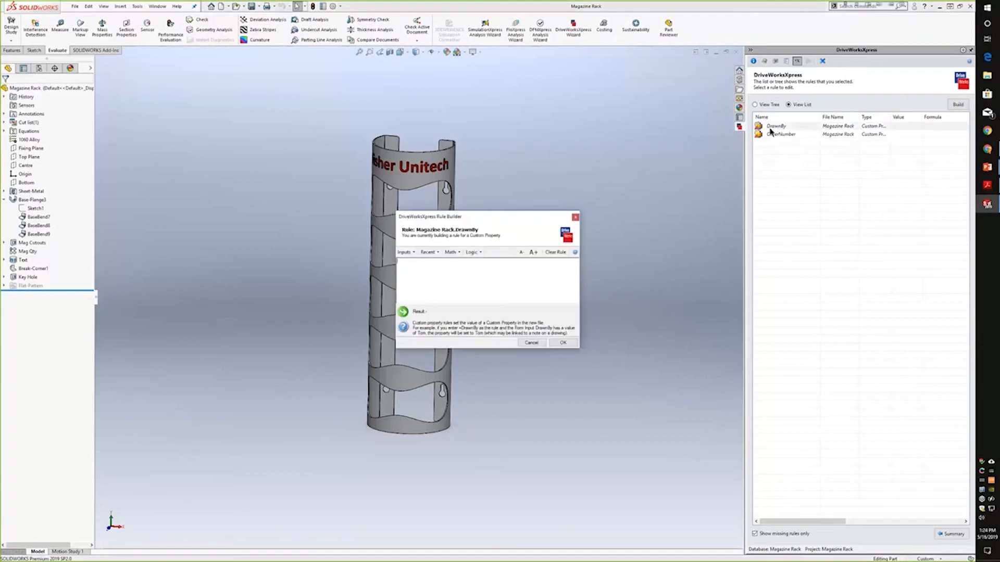
click(411, 252)
click(416, 252)
click(412, 253)
click(415, 322)
click(556, 343)
Set the OrderNumber custom property rule to the OrderNumber form input
click(785, 127)
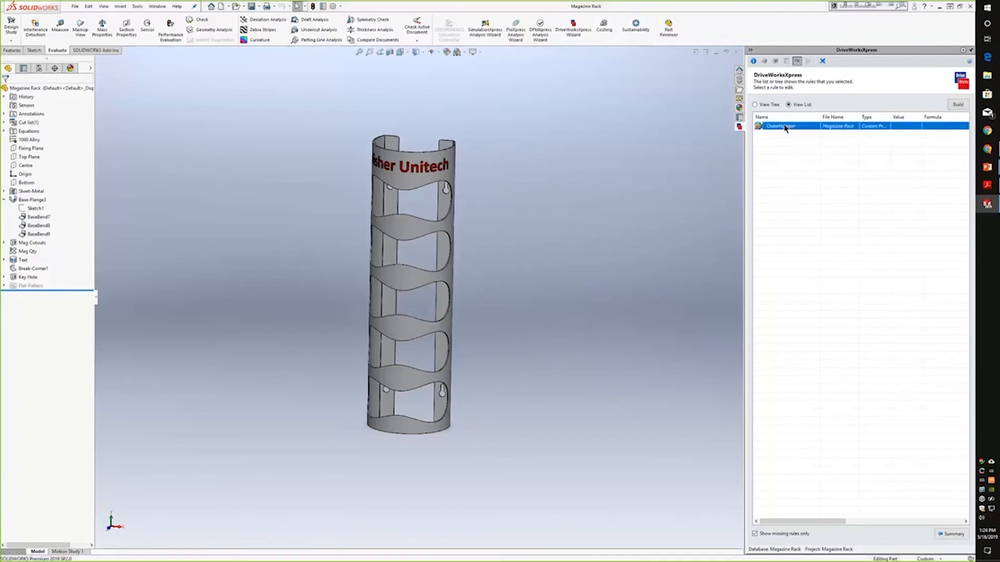
double_click(785, 127)
click(406, 253)
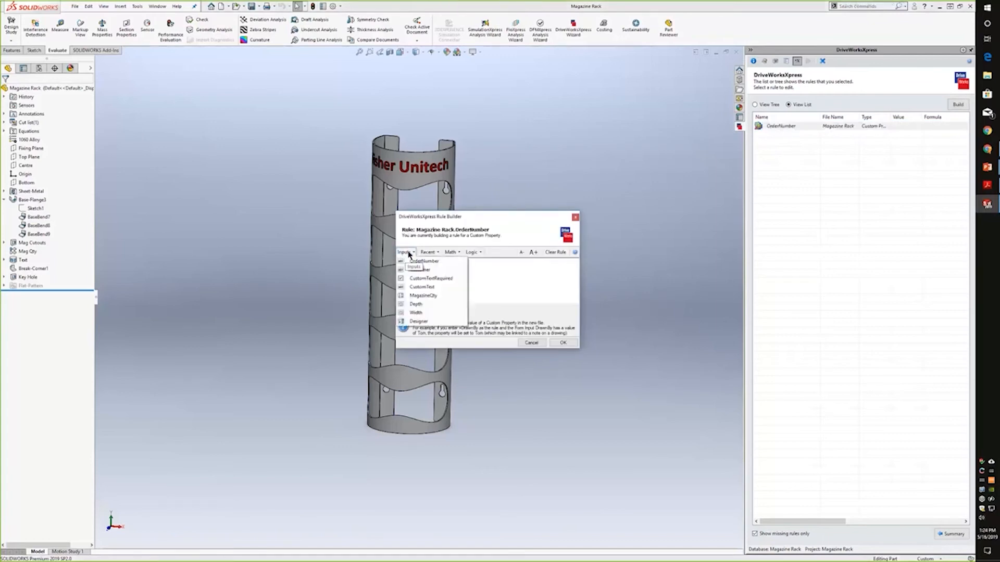
click(424, 262)
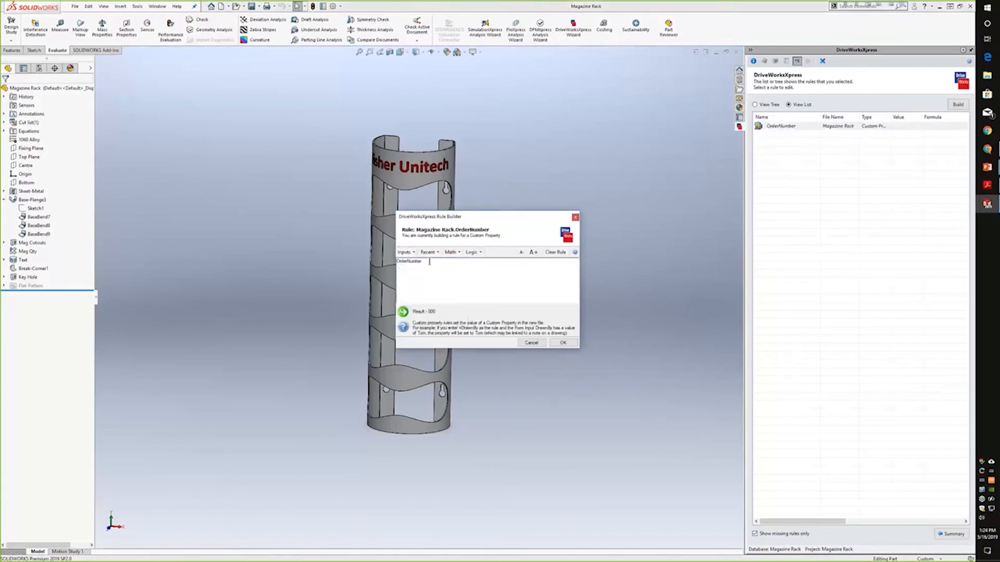
click(561, 342)
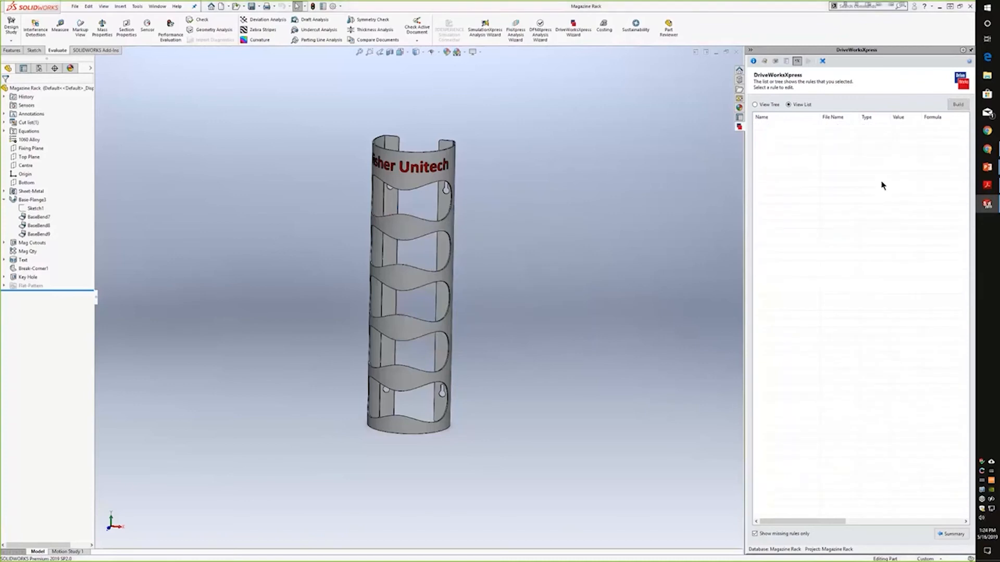
Capture the TotalHeight custom property of the model as well and return to the rules list
middle_drag(624, 240, 600, 219)
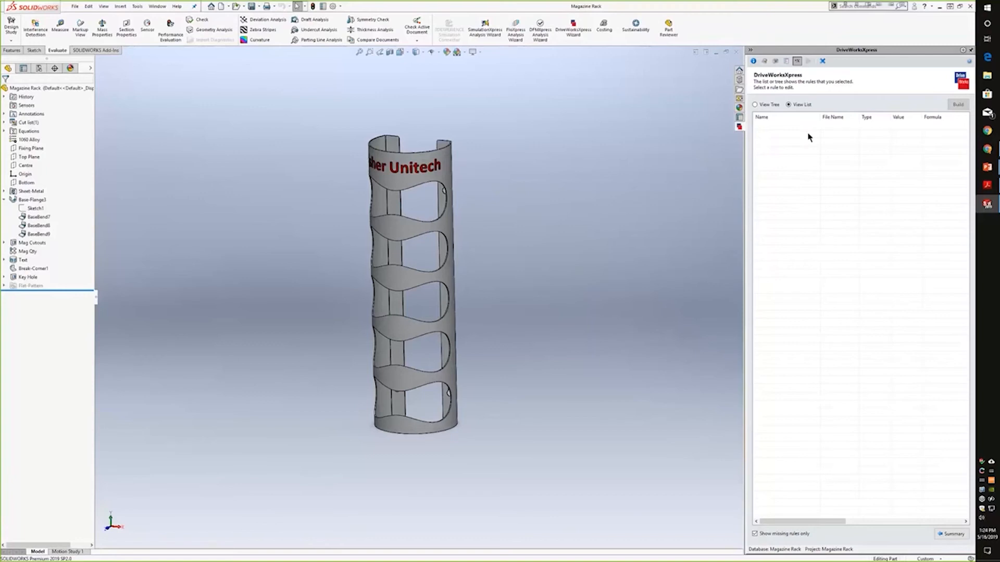
click(776, 61)
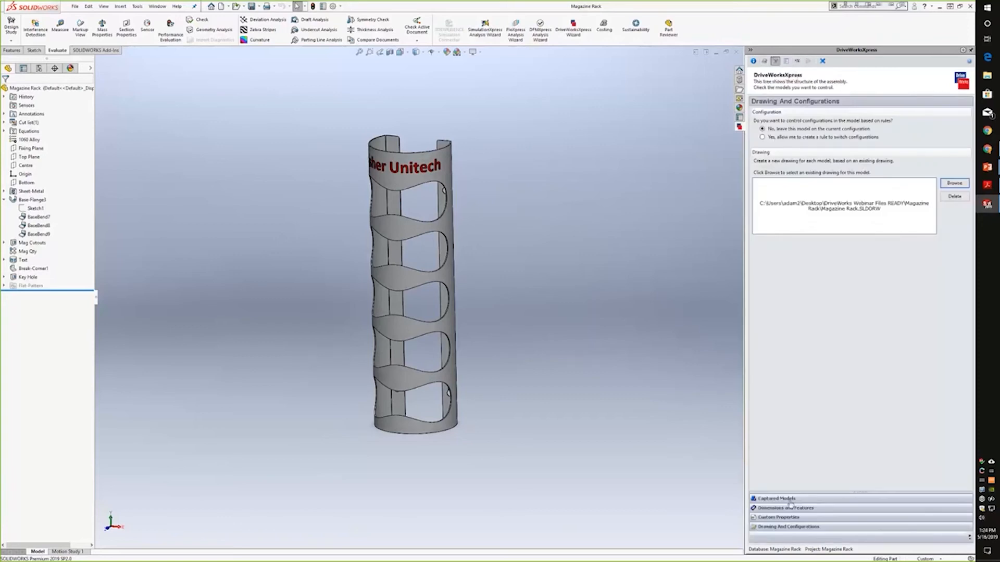
click(781, 518)
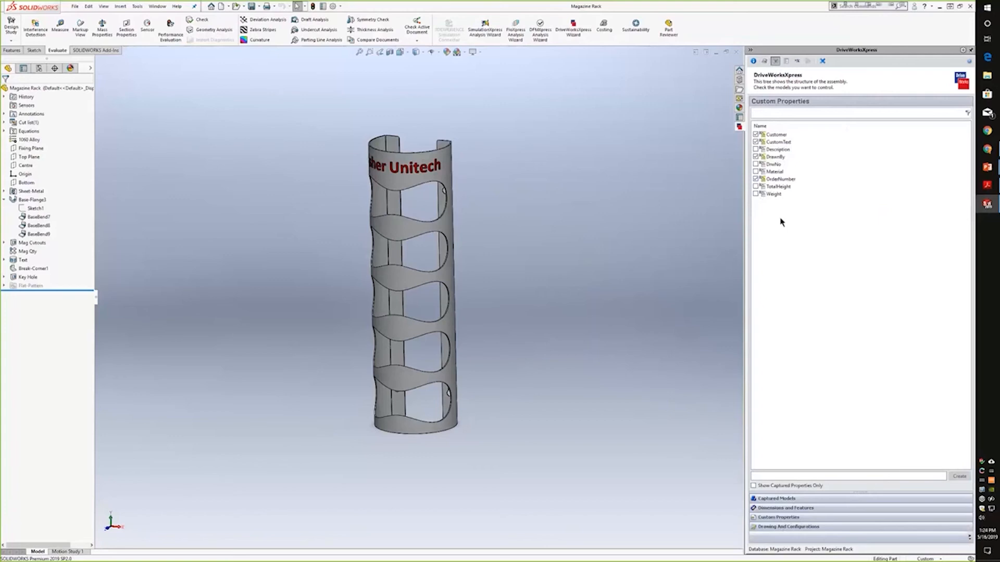
click(755, 186)
click(797, 61)
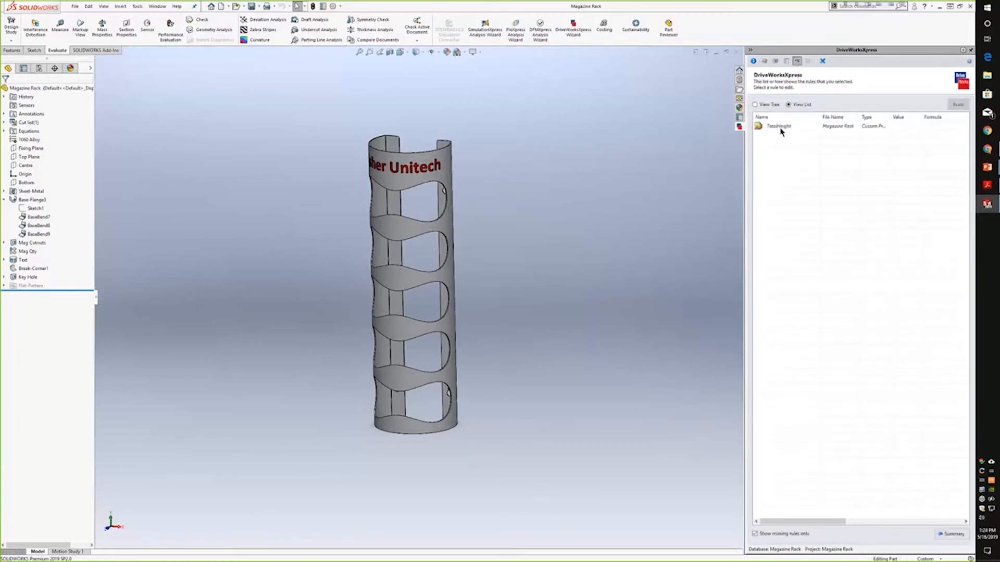
Start the TotalHeight custom property rule as a formula with an opening parenthesis followed by the MagazineQty form input
click(779, 127)
double_click(780, 127)
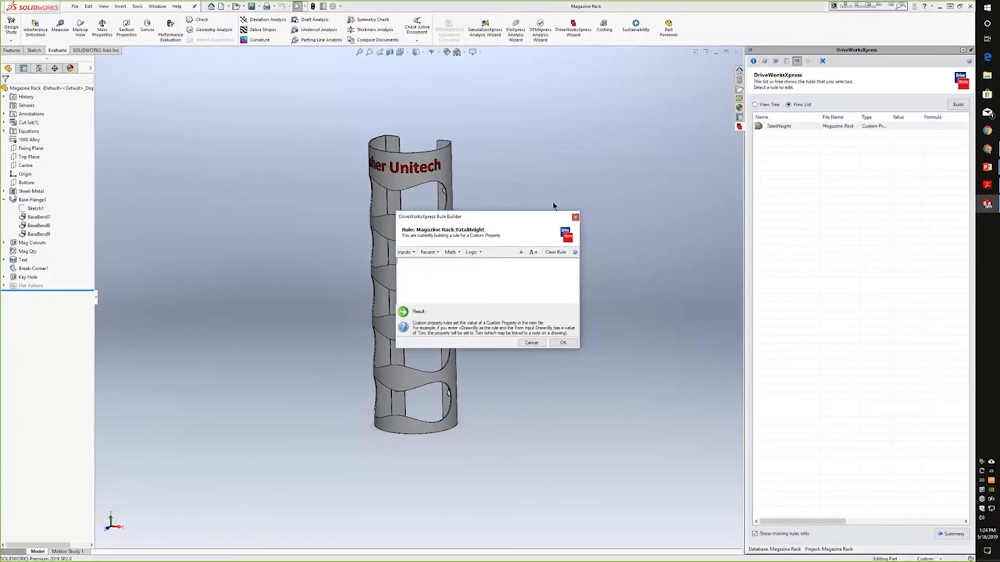
drag(569, 217, 663, 189)
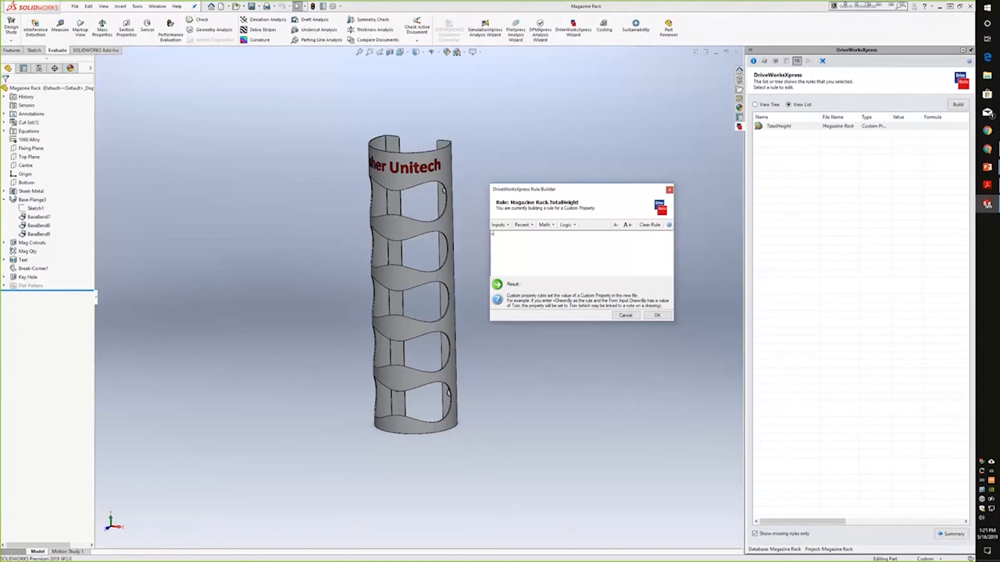
click(505, 225)
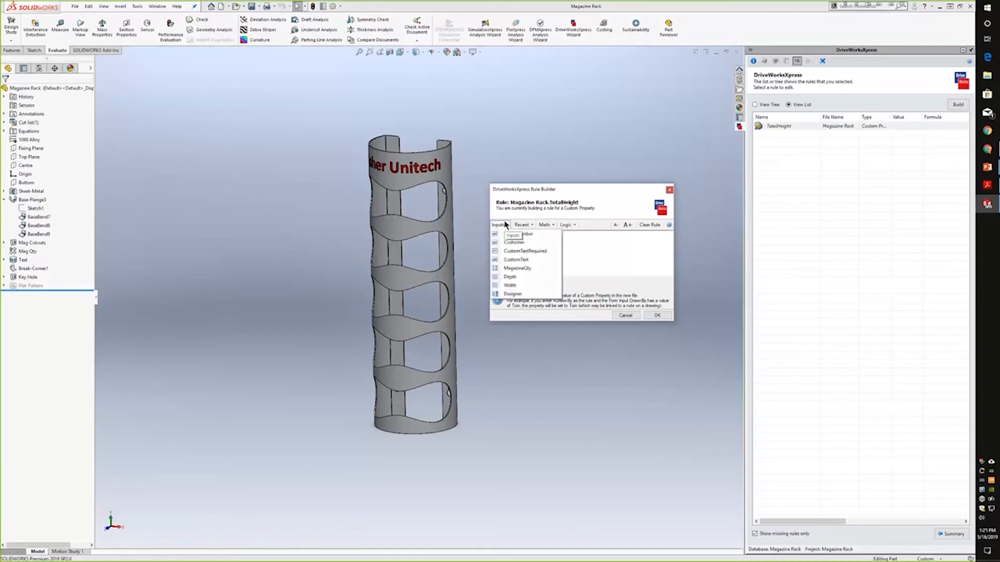
click(505, 226)
click(503, 227)
click(587, 262)
text(()
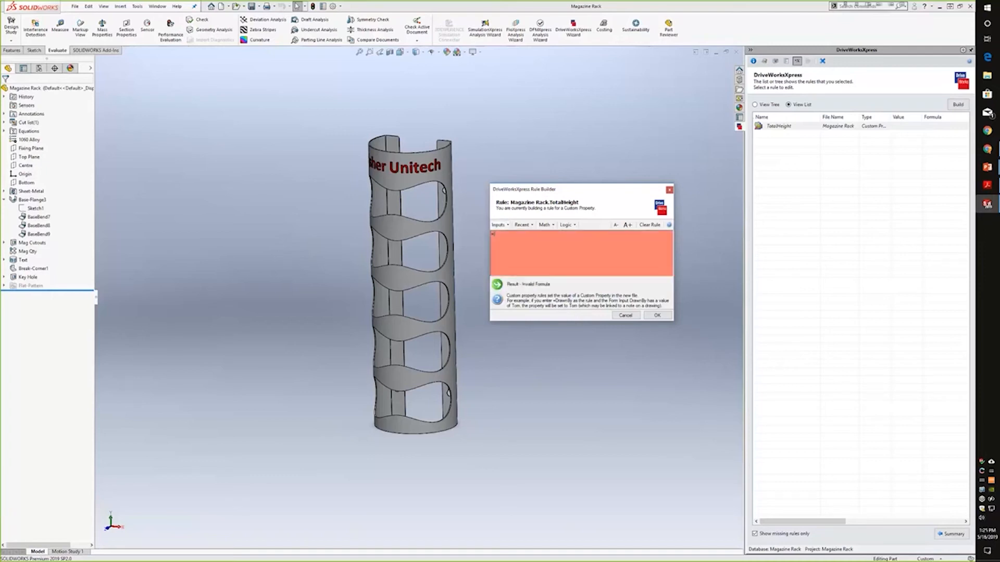
click(499, 225)
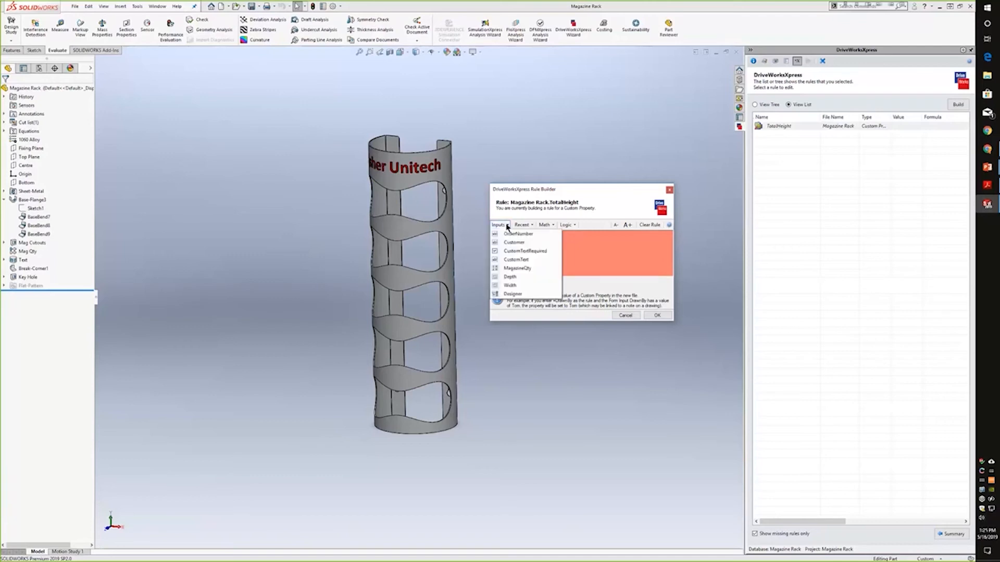
click(523, 269)
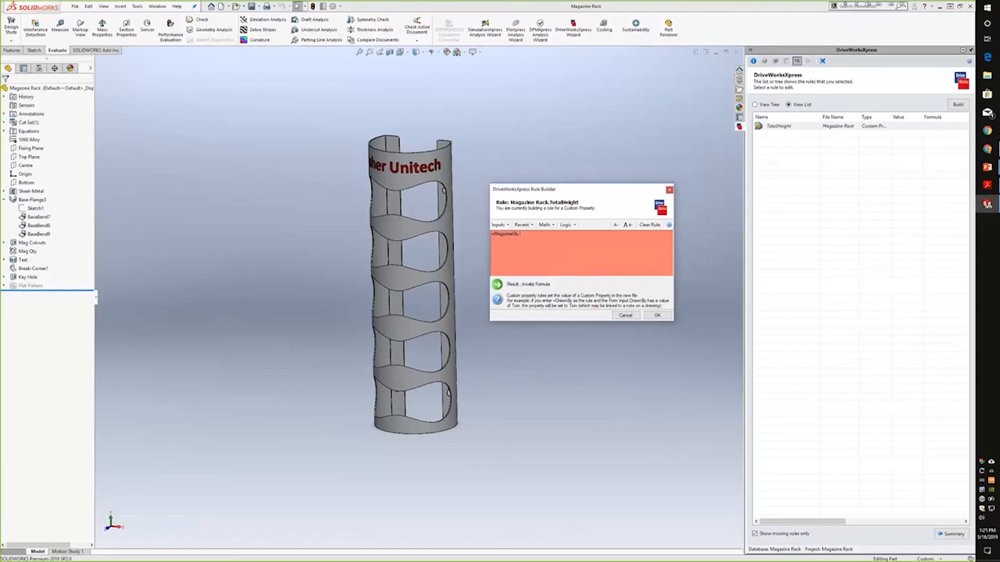
Complete the TotalHeight rule as =(MagazineQty*125)+75 and accept it
text(*120)
text())
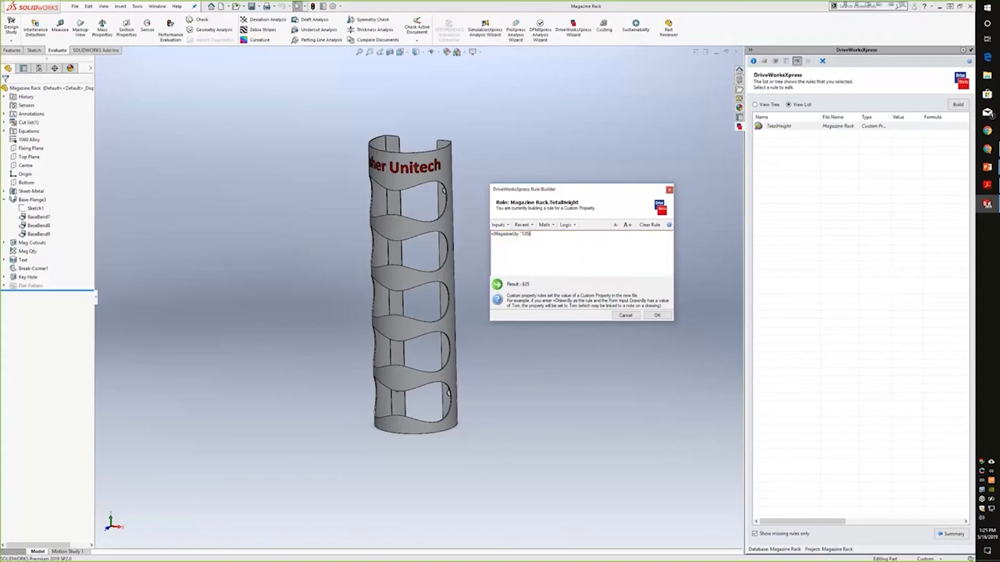
text(+)
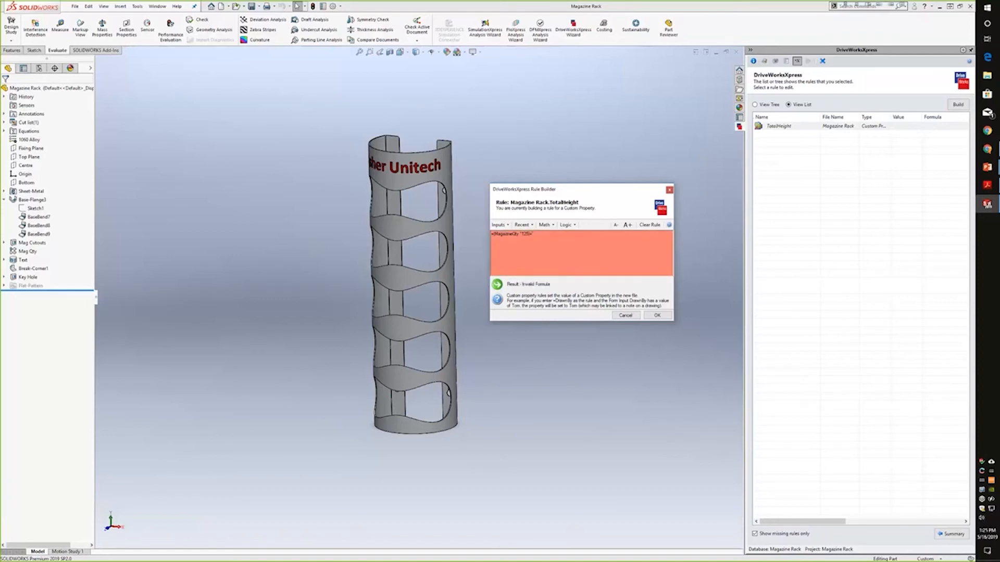
text(75)
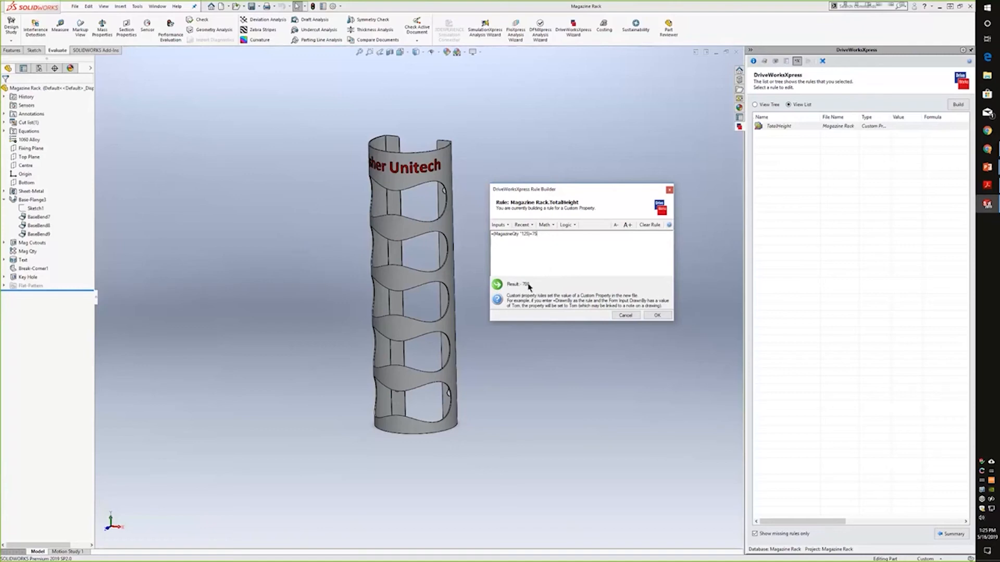
click(659, 316)
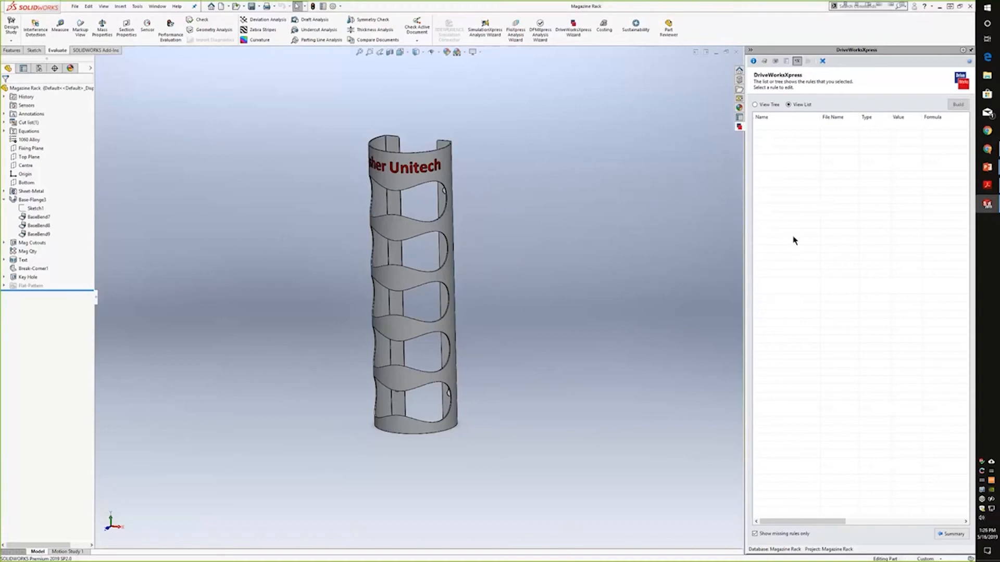
Return to the rule summary and list only the Dimensions rules for editing instead of Custom Properties
middle_drag(625, 263, 647, 272)
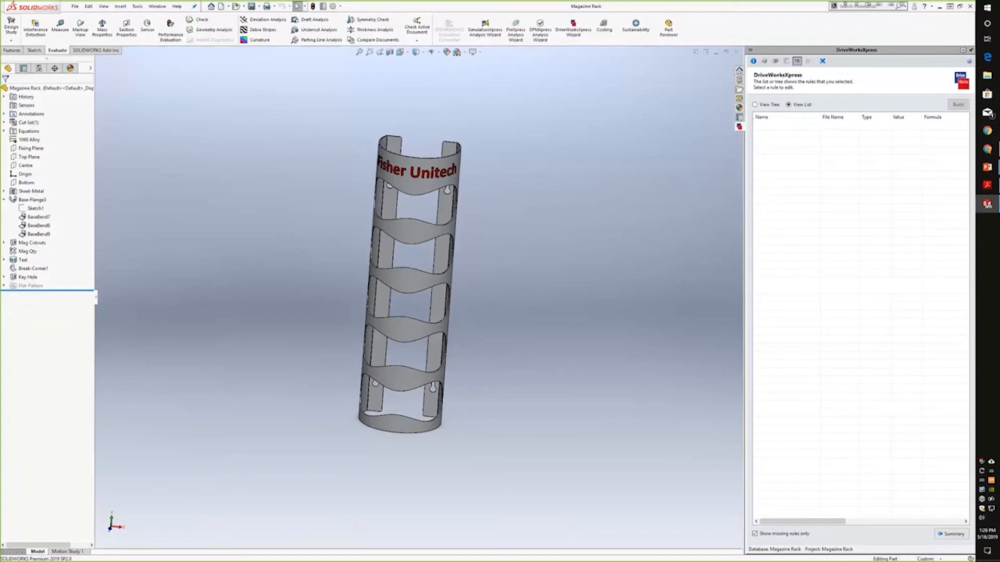
click(939, 536)
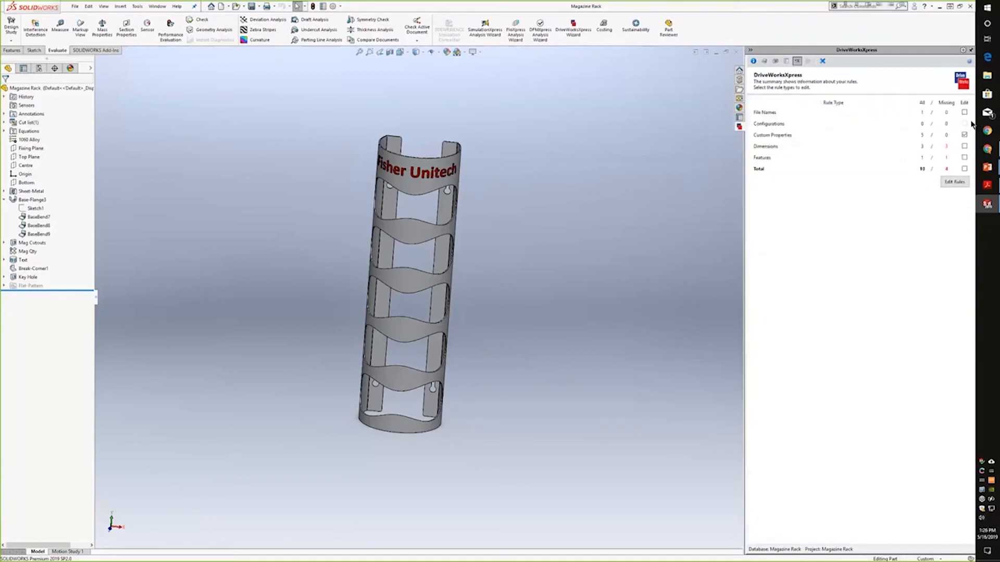
click(963, 135)
click(963, 147)
click(954, 182)
middle_drag(653, 181, 625, 179)
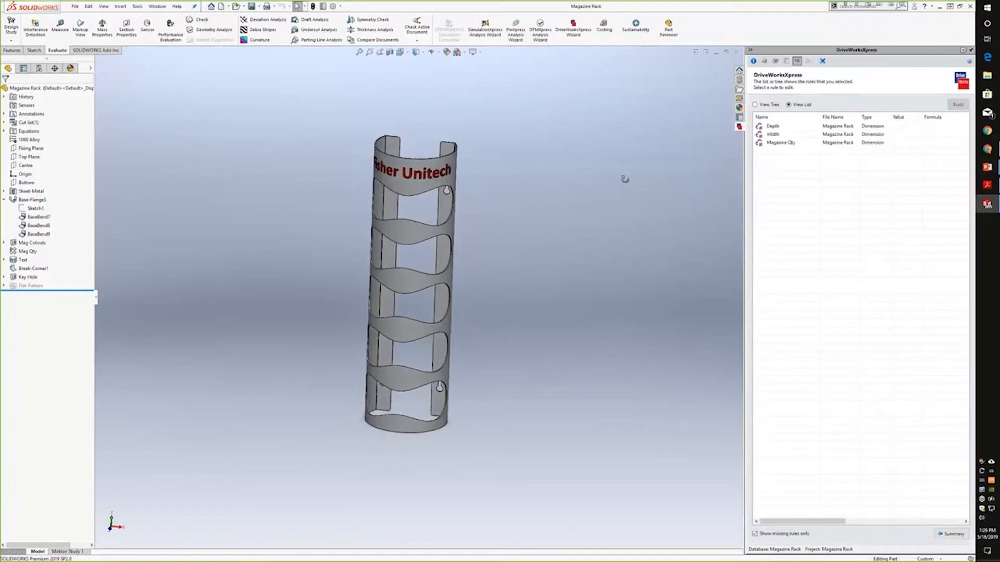
Set the Depth dimension rule to the Depth form input and accept it
double_click(781, 128)
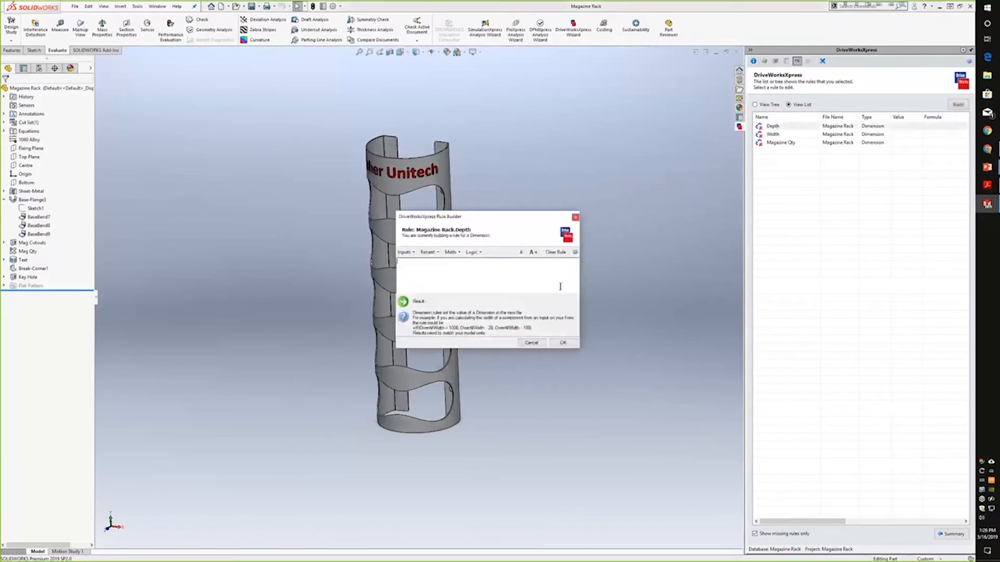
click(402, 252)
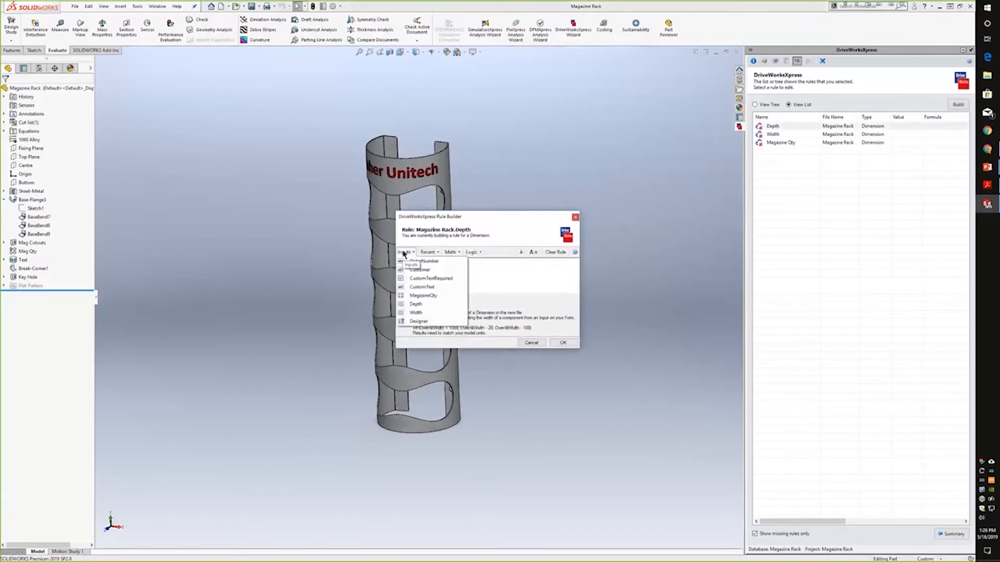
click(417, 305)
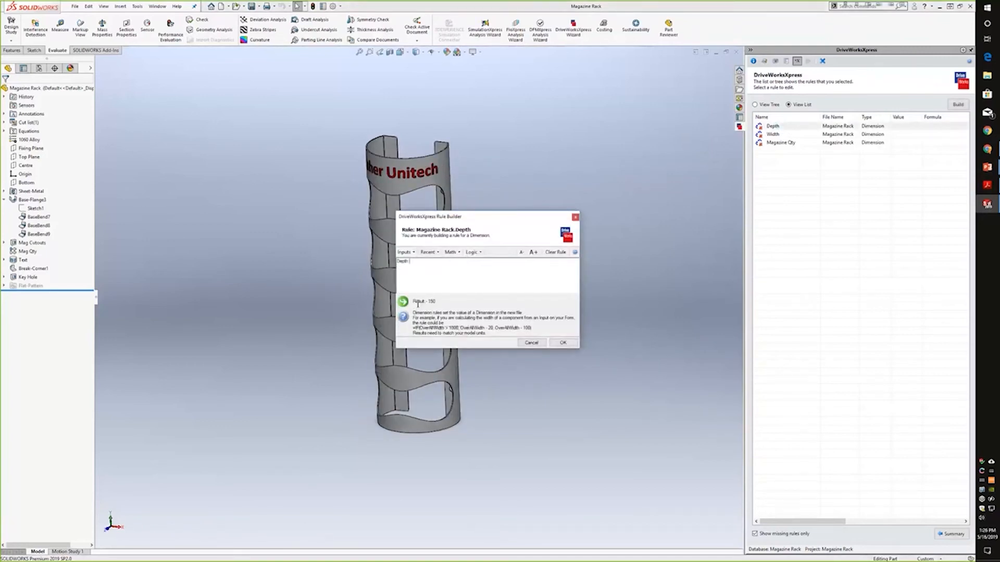
click(562, 342)
Set the Width dimension rule to the Width form input and accept it
double_click(769, 127)
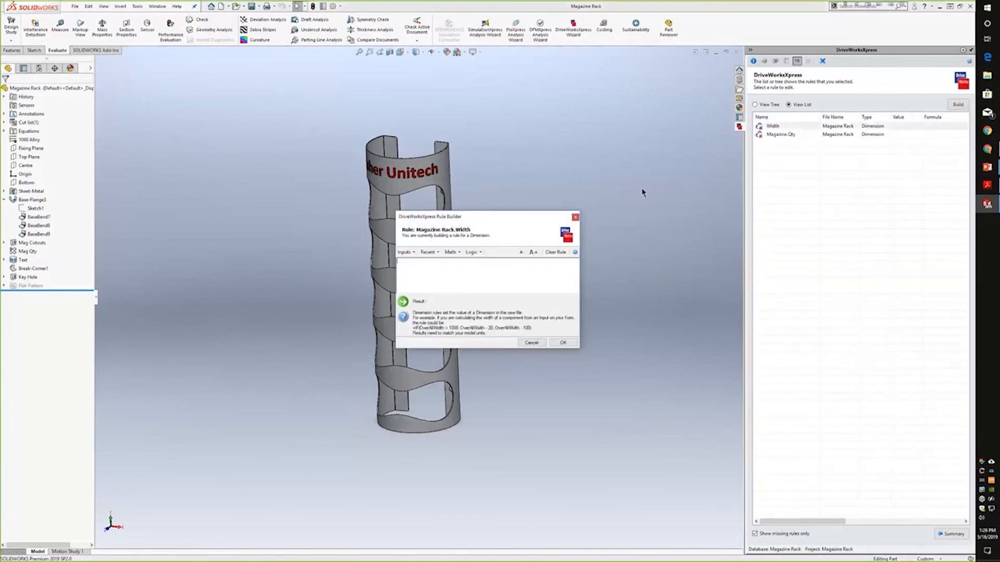
click(404, 252)
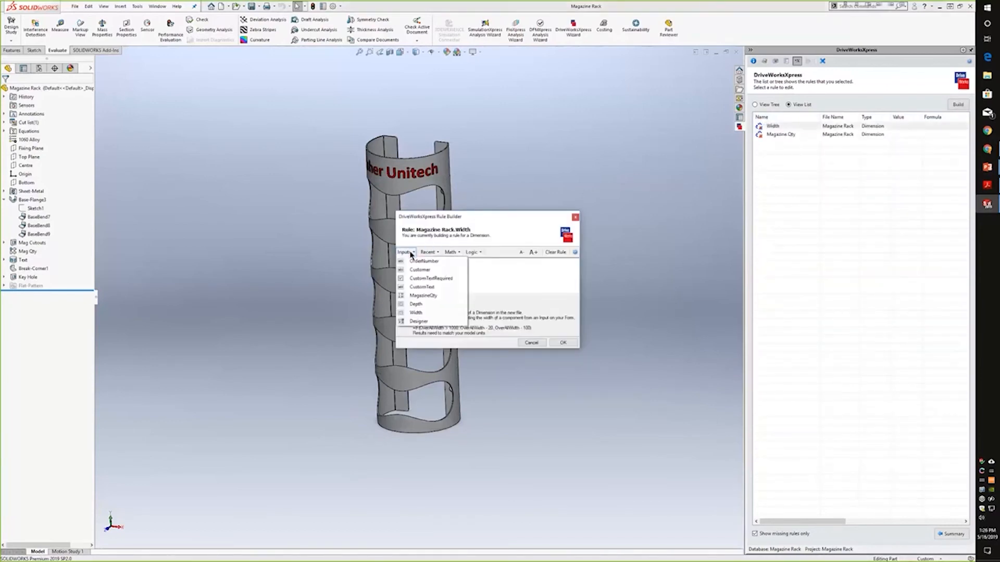
click(417, 316)
click(563, 343)
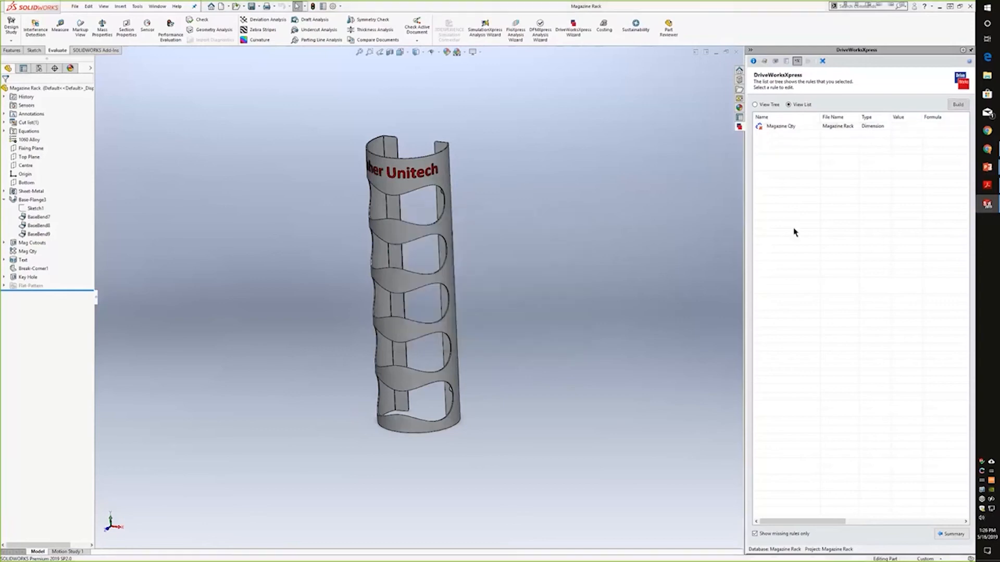
Set the Magazine Qty dimension rule to the MagazineQty form input and accept it
double_click(787, 126)
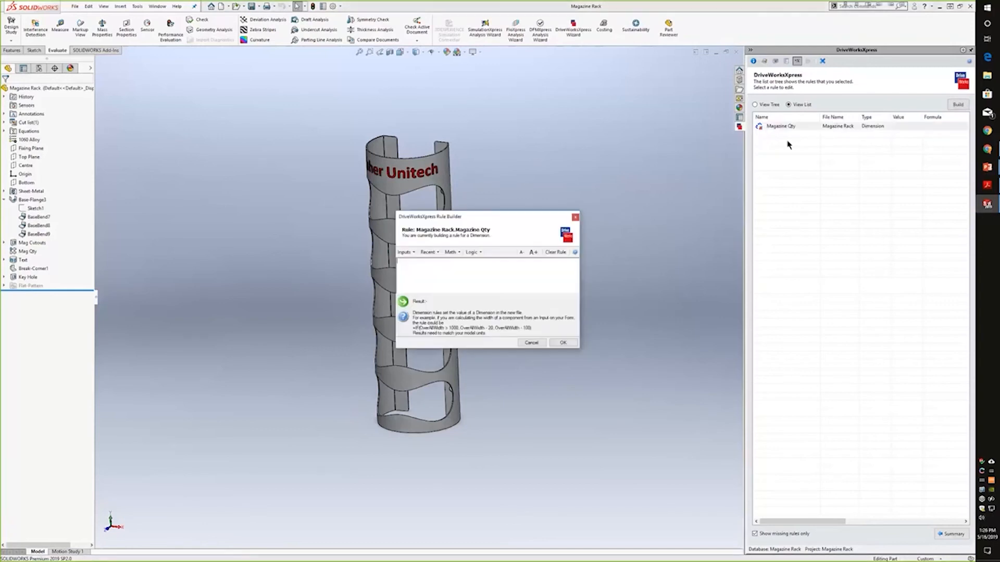
click(408, 253)
click(409, 253)
click(409, 253)
click(423, 295)
click(564, 343)
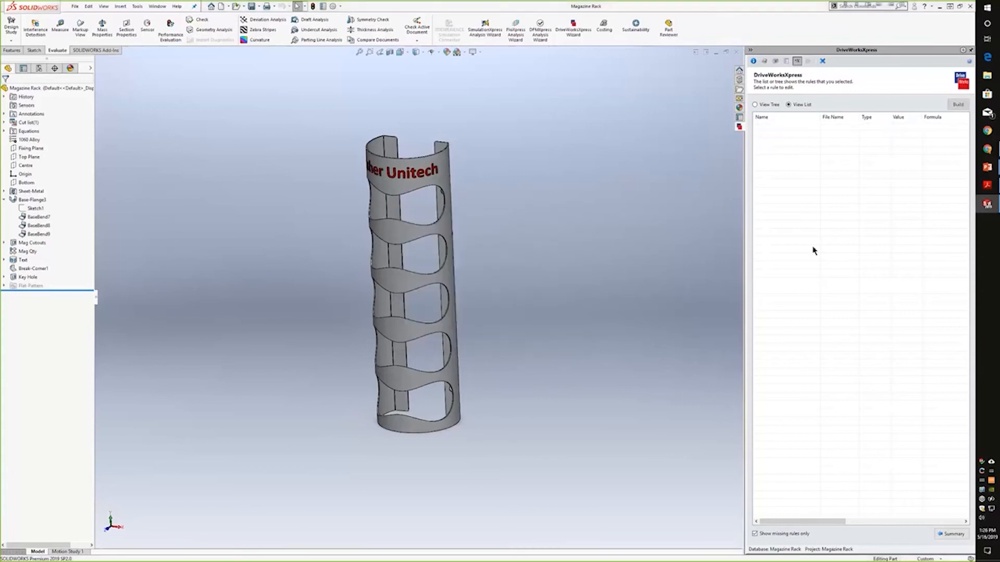
Go back to the rule summary and list only the Features rules for editing instead of Dimensions
click(951, 534)
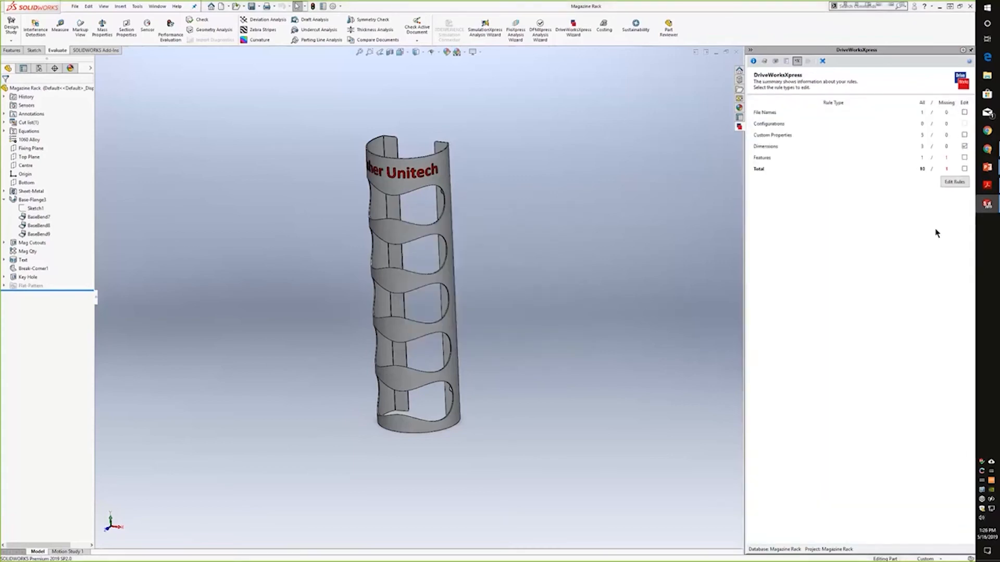
click(964, 146)
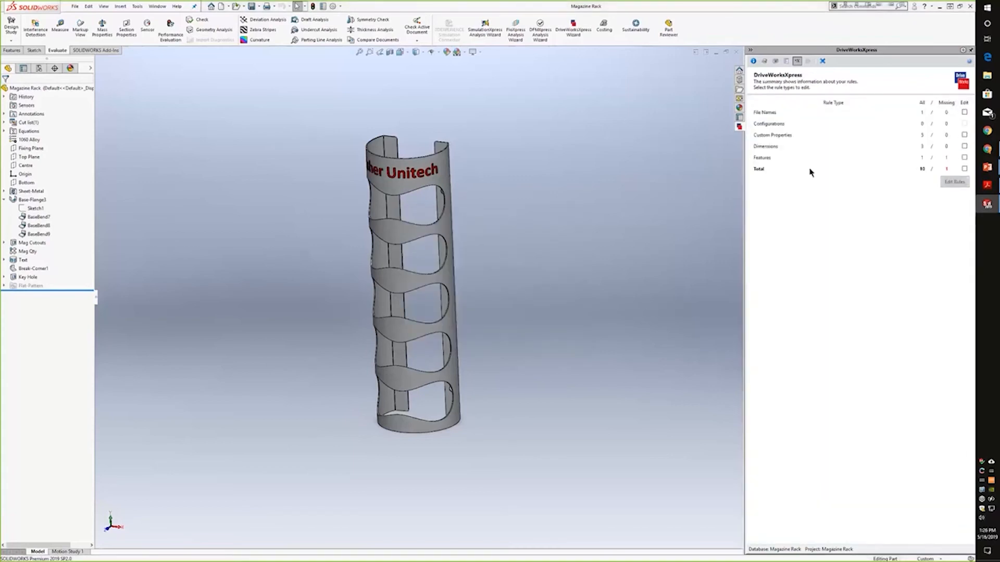
click(964, 158)
click(955, 181)
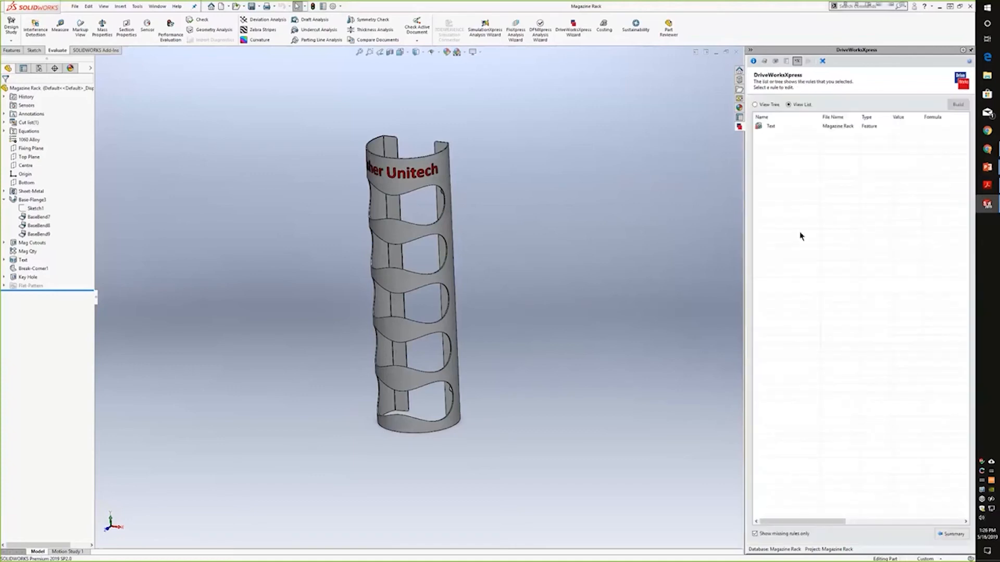
Build the Text feature rule as an If with the condition CustomTextRequired=TRUE, true result "U" and false result "S", and accept it
double_click(774, 126)
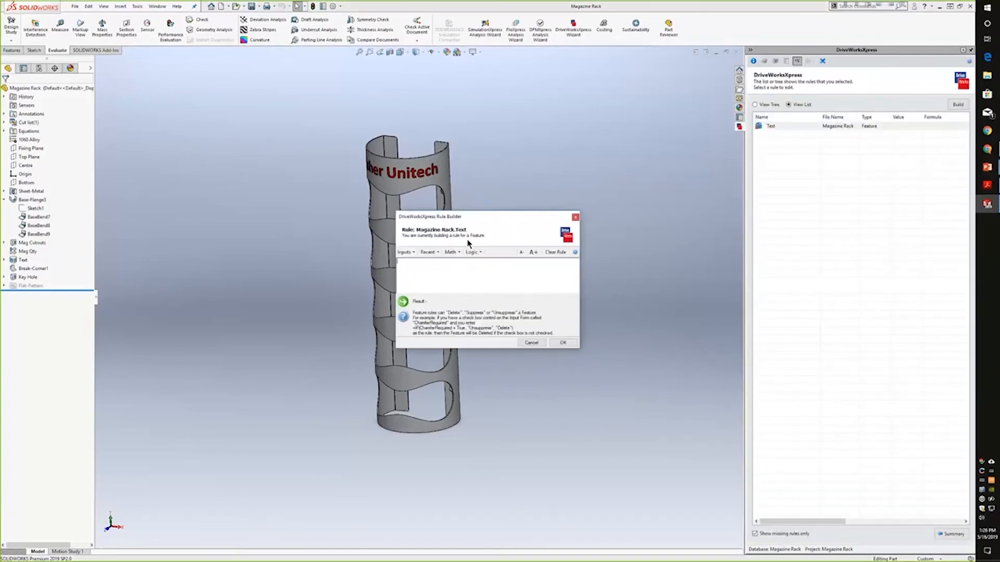
click(472, 252)
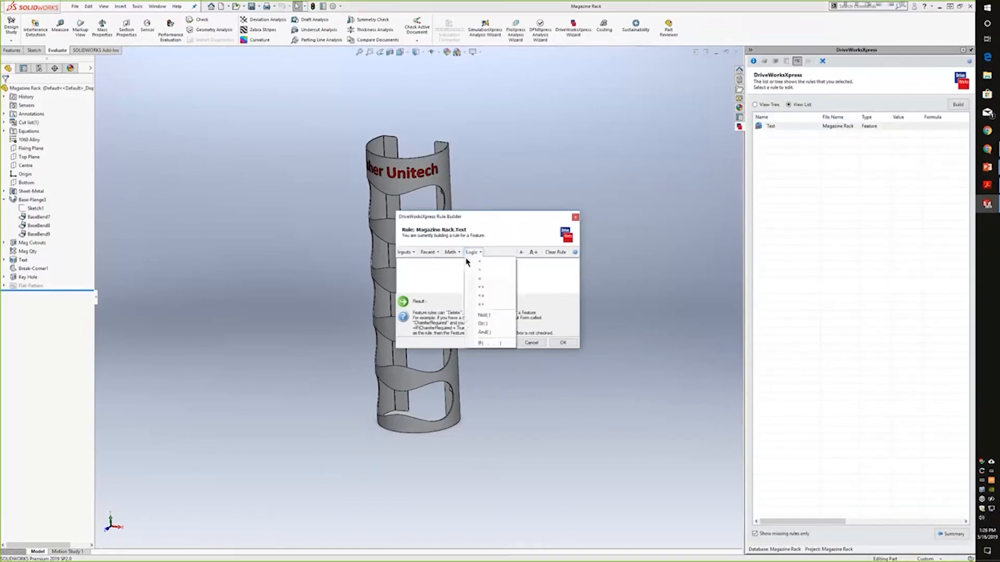
click(489, 343)
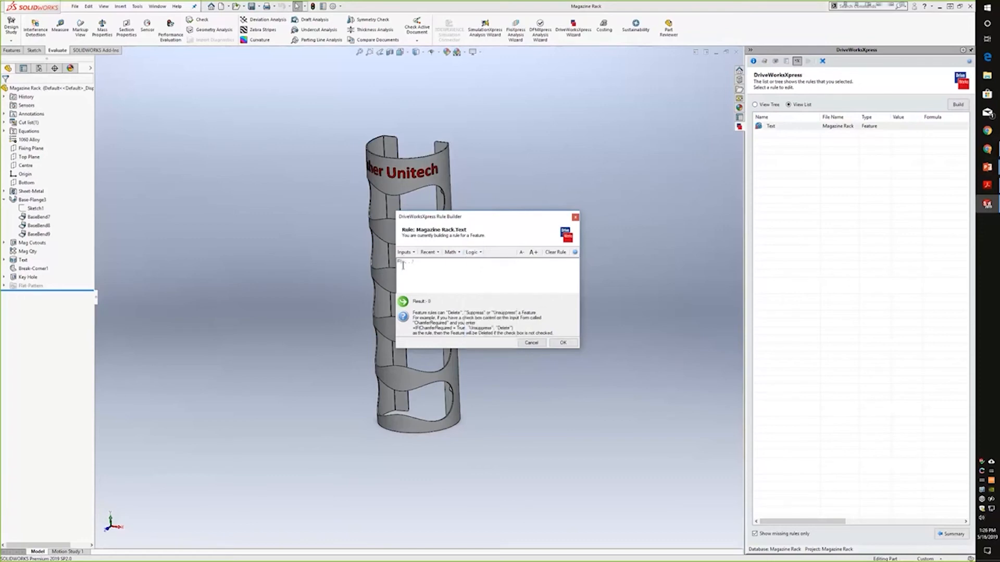
click(405, 252)
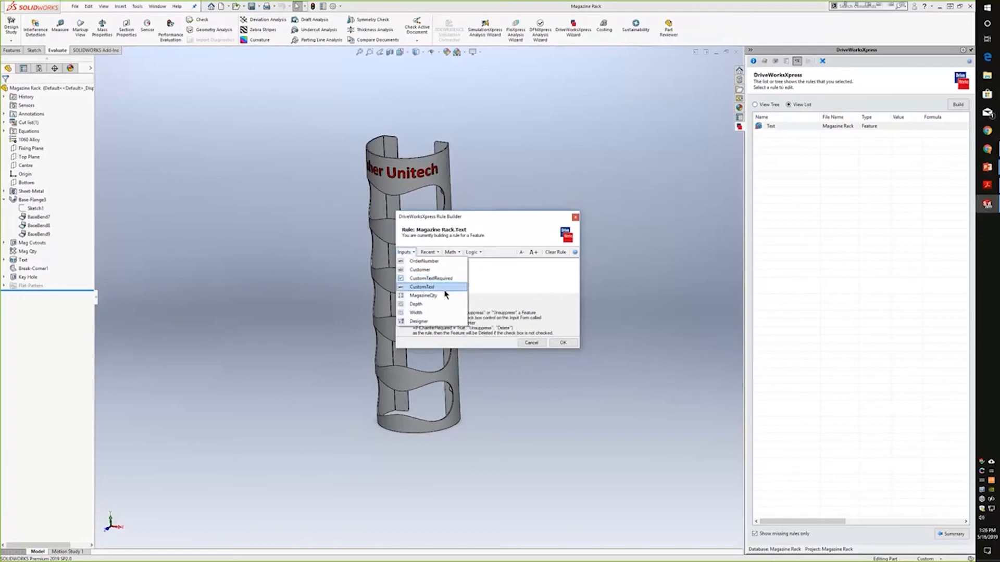
click(436, 279)
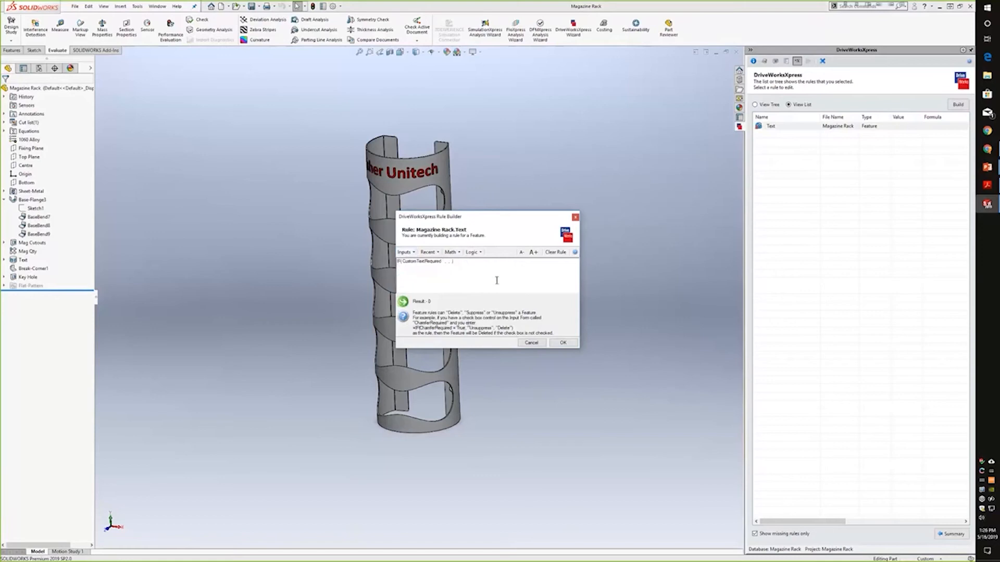
text(=TRUE)
text("U)
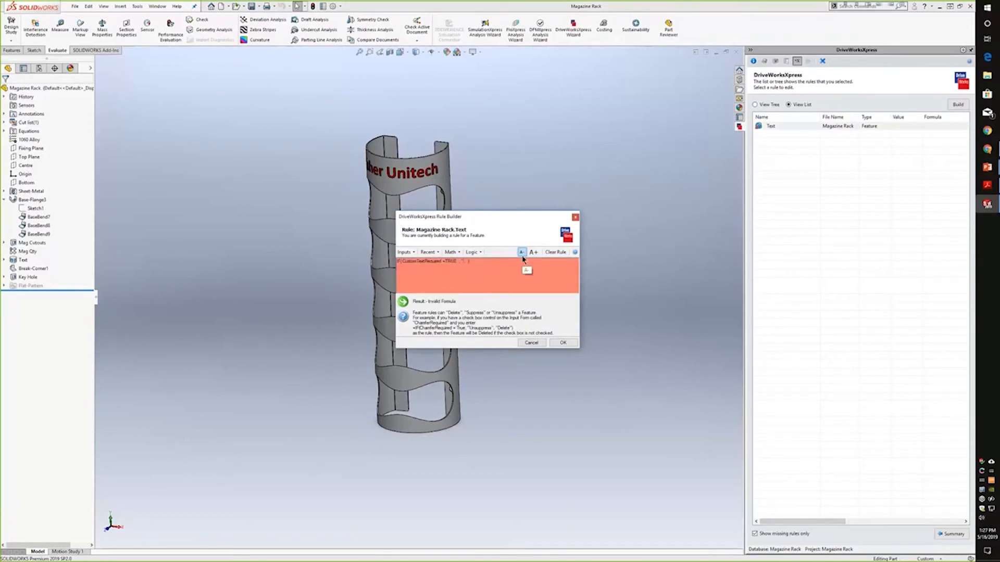
text(")
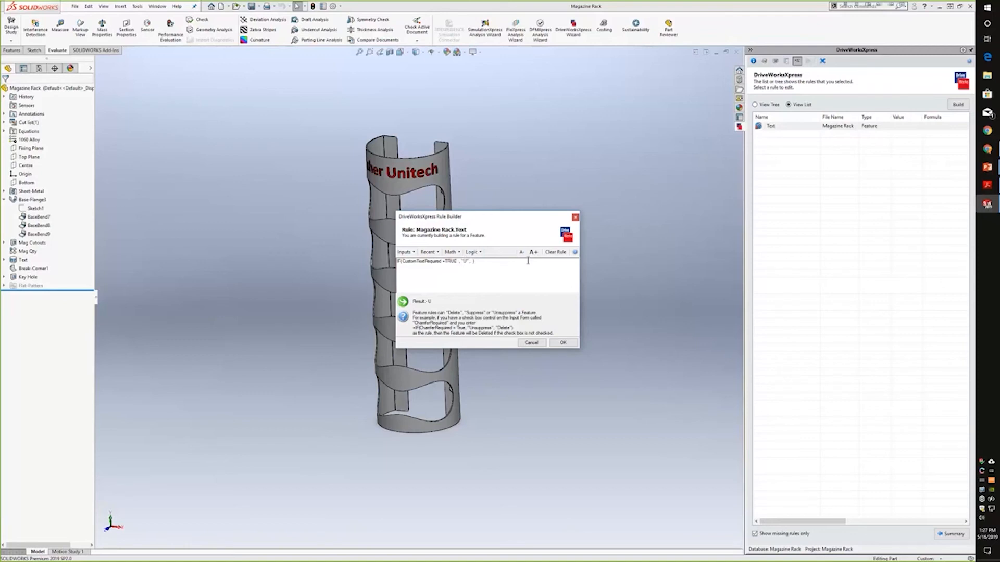
text("S)
click(563, 343)
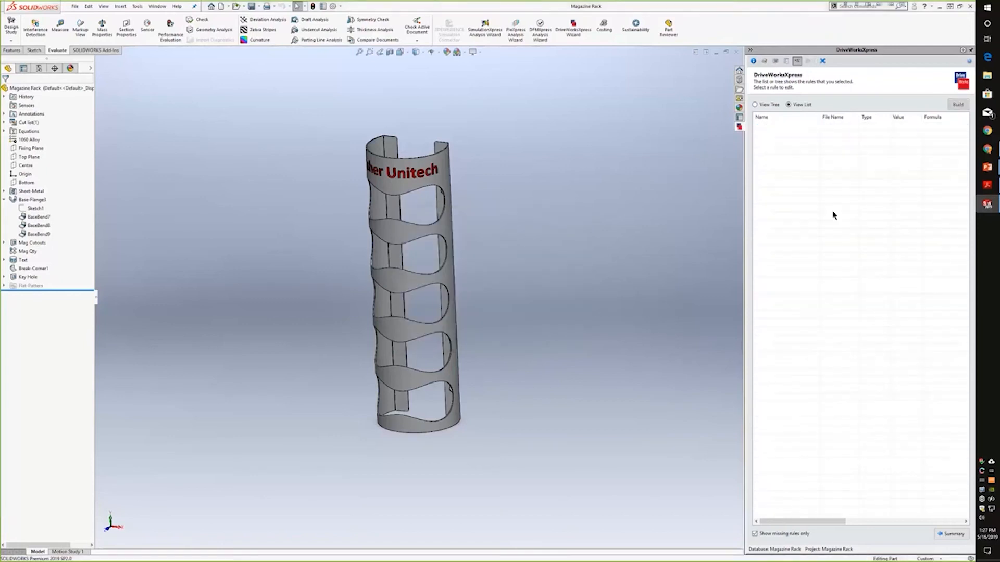
Deselect the Features rule type in the summary and run the project to open the Magazine Rack input form
click(952, 535)
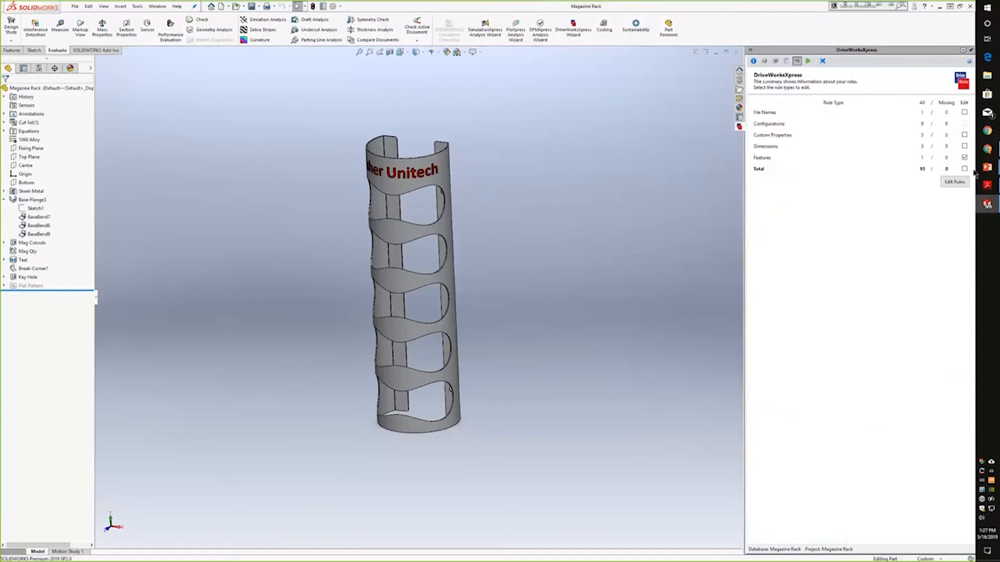
click(963, 158)
click(811, 62)
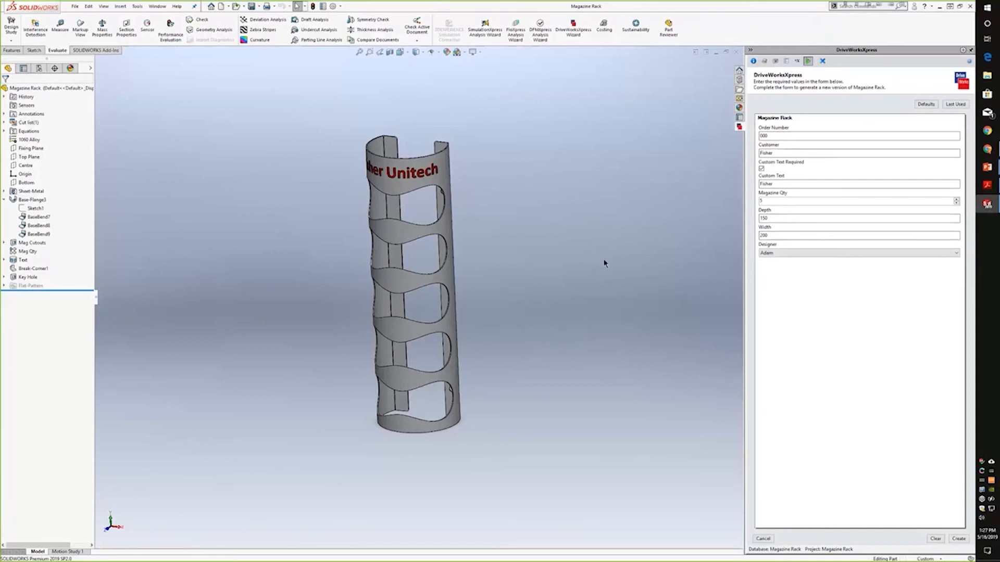
middle_drag(604, 259, 623, 251)
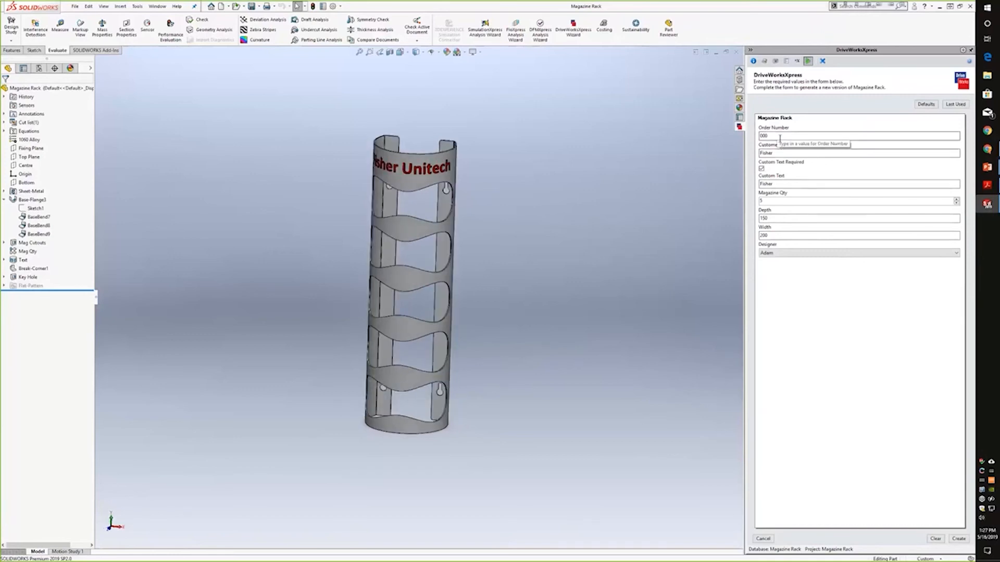
Fill in the form with a new order number, Magazine Qty 7, Depth 200 and Width 300, keeping the customer and custom text
drag(776, 136, 684, 142)
text(001)
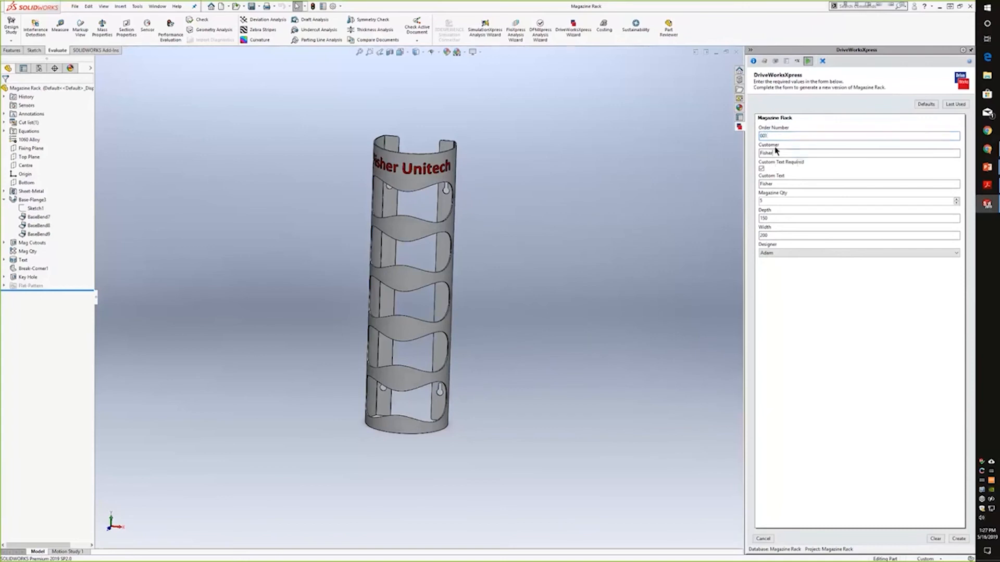
click(781, 183)
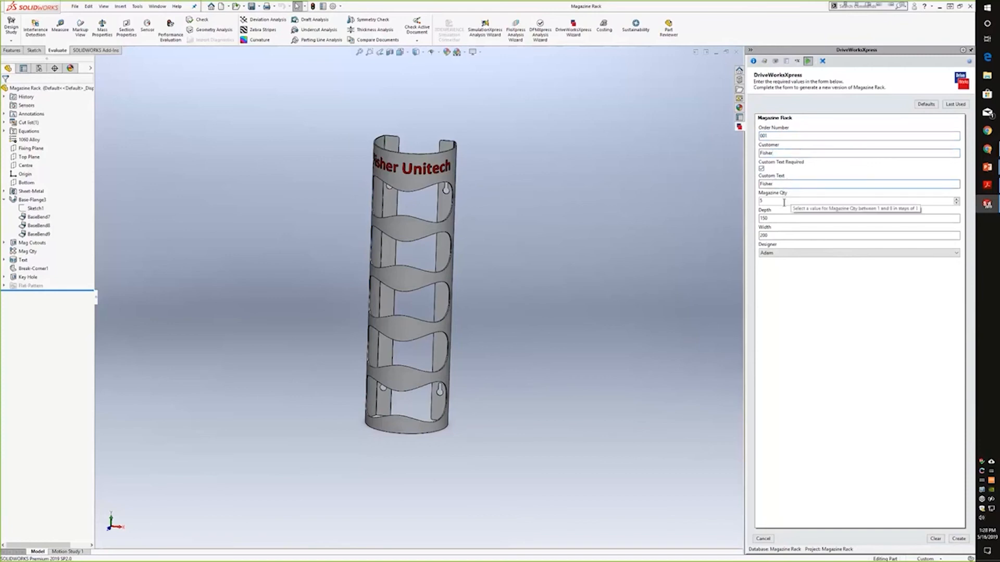
key(Tab)
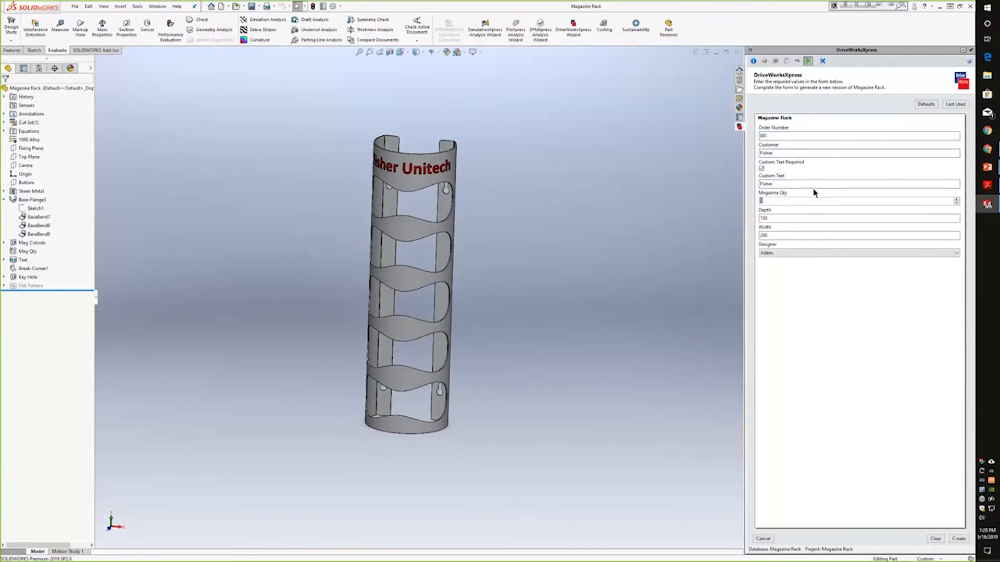
text(7)
key(Tab)
text(200)
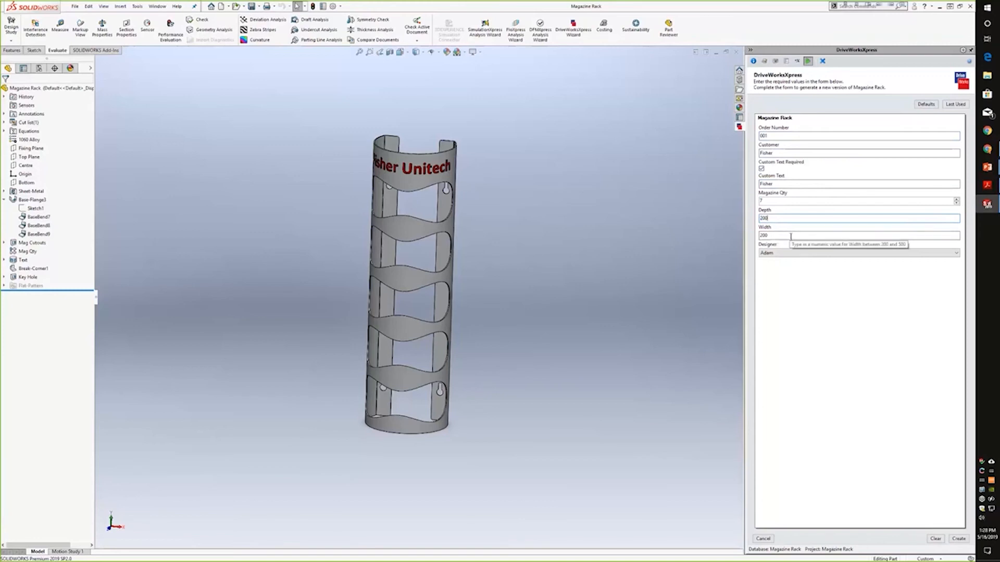
key(Tab)
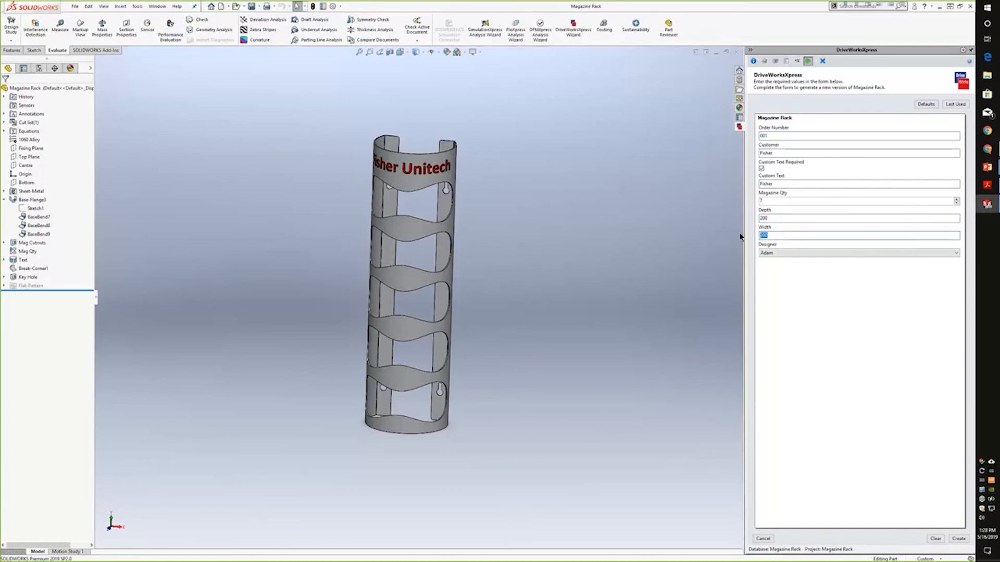
text(300)
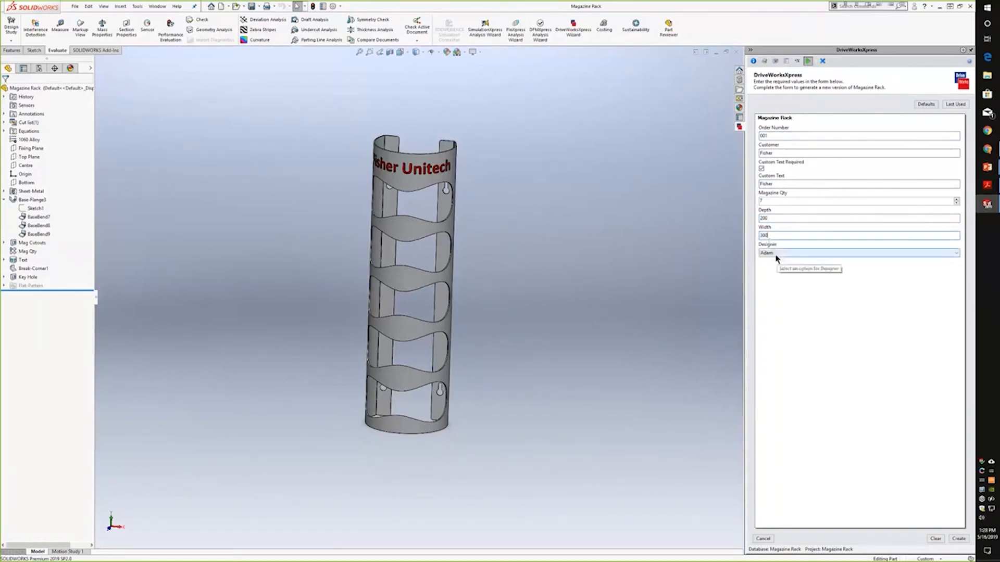
Keep the default designer and create the new Magazine Rack version from the form
click(776, 255)
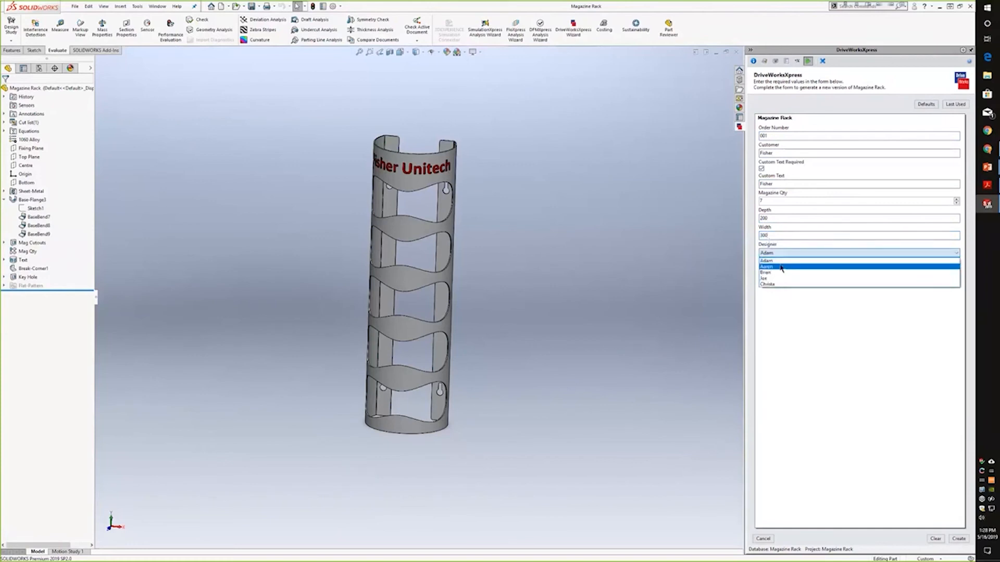
click(789, 254)
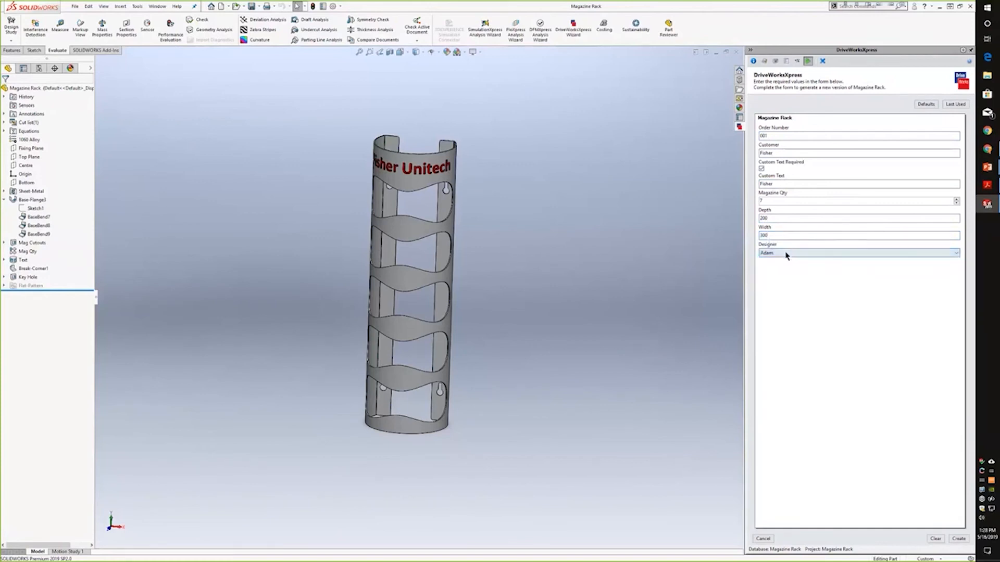
click(958, 539)
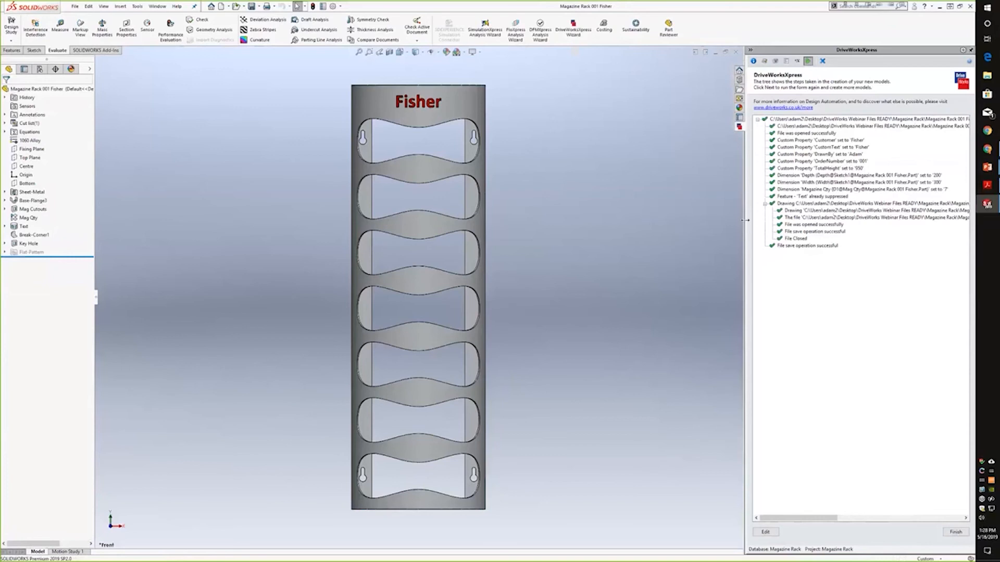
Widen the creation report and examine the generated rack from several angles, including the dimensions of its Base-Flange3 feature
drag(745, 172, 708, 169)
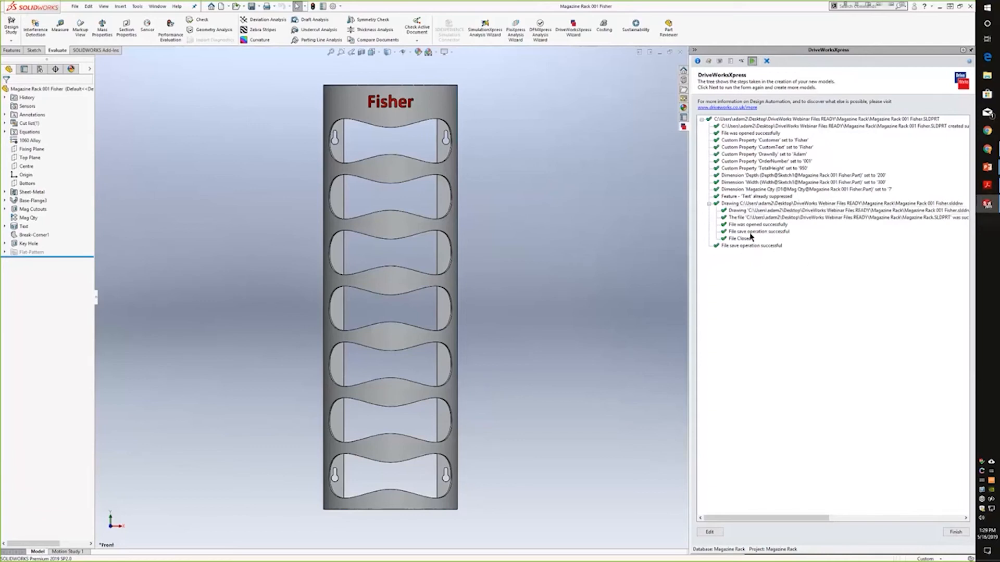
middle_drag(517, 211, 452, 373)
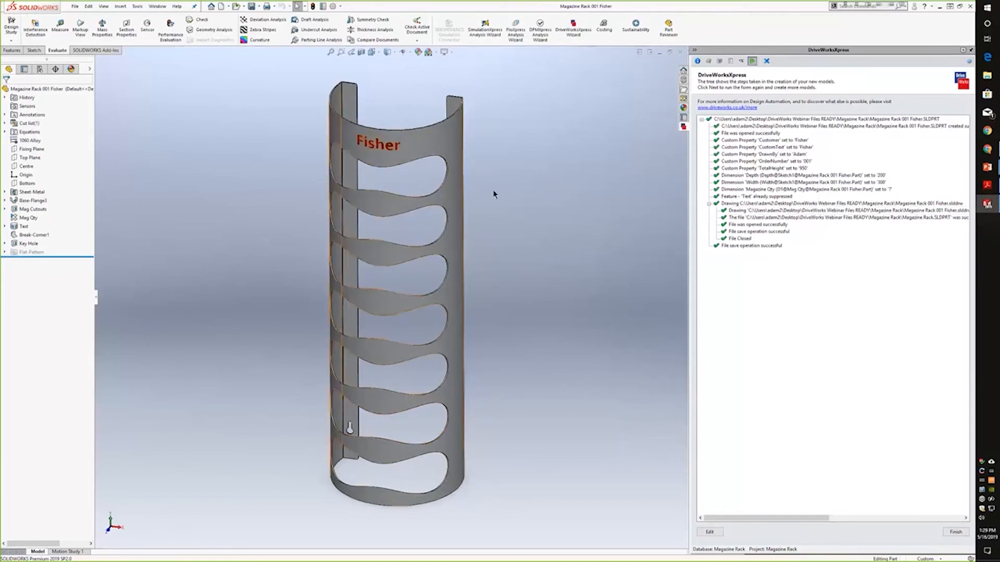
click(437, 142)
click(168, 292)
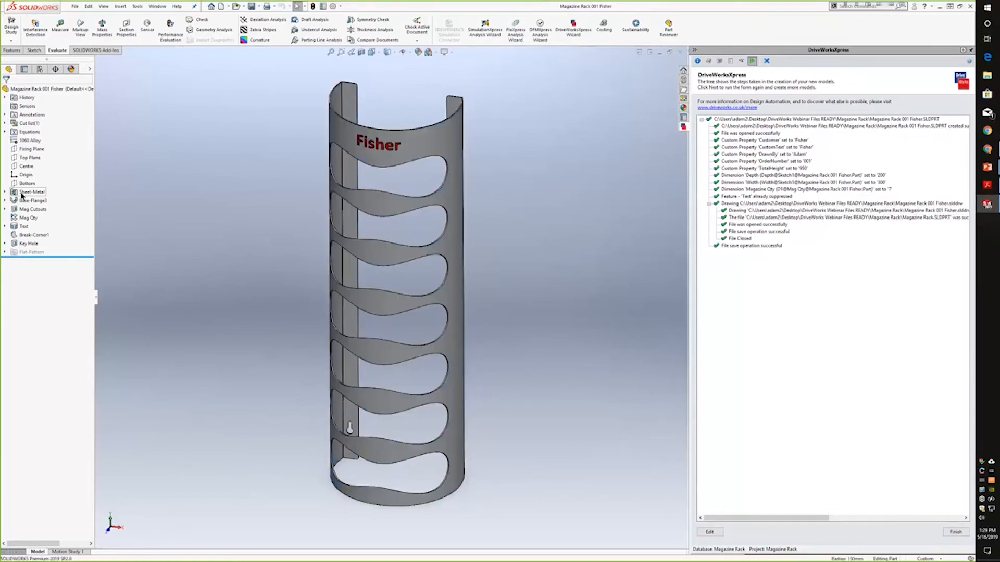
double_click(27, 202)
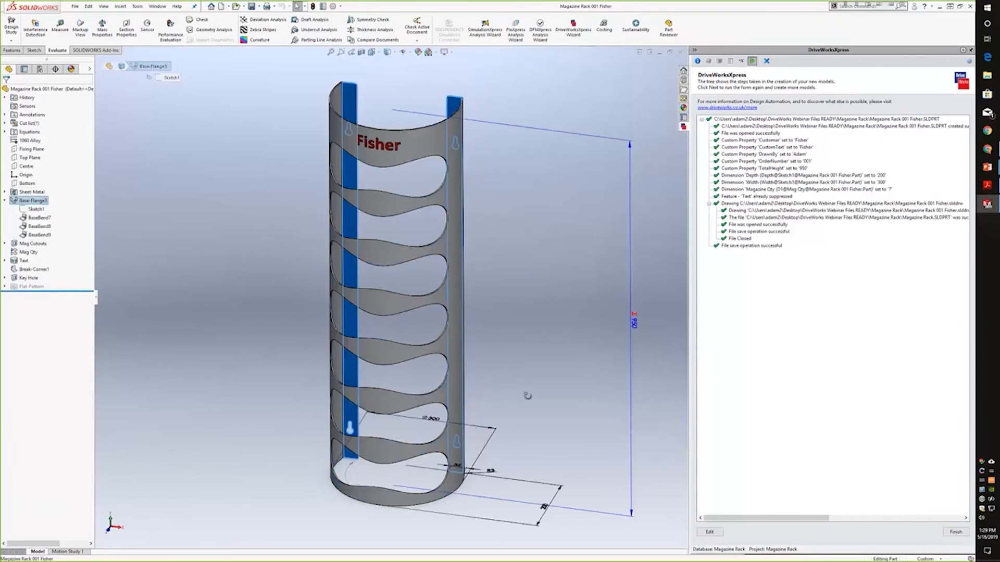
middle_drag(526, 397, 553, 458)
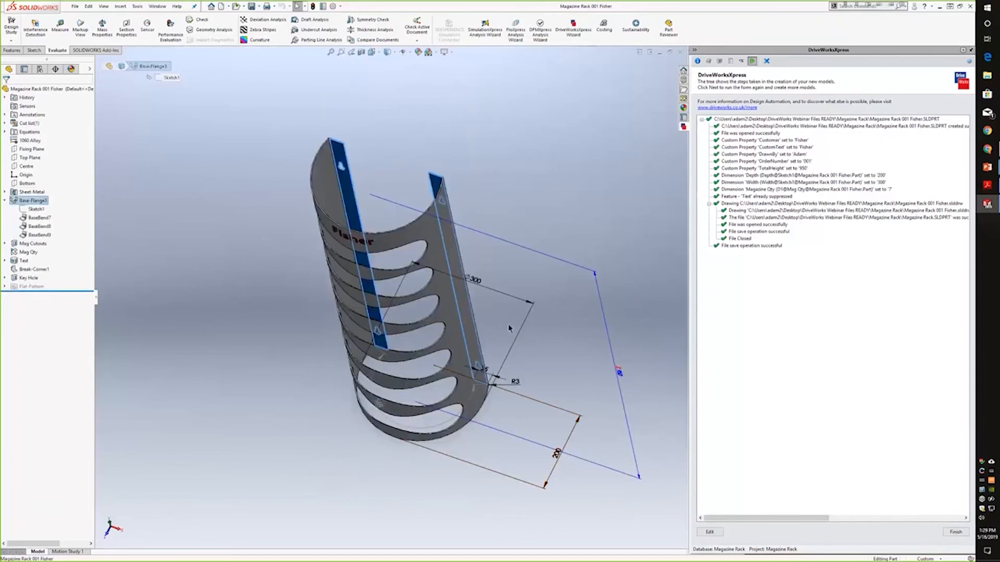
middle_drag(509, 300, 512, 266)
click(524, 290)
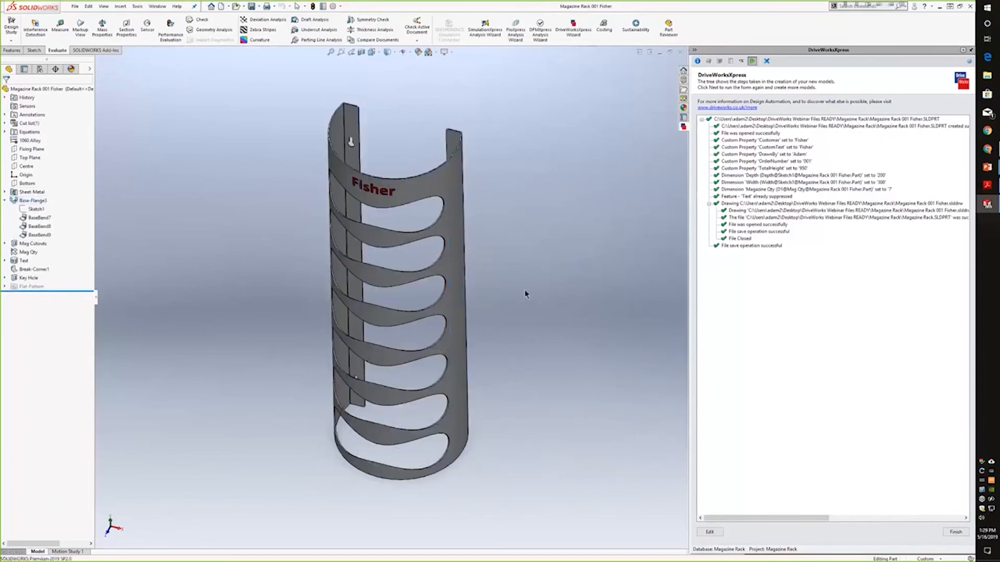
middle_drag(337, 183, 336, 136)
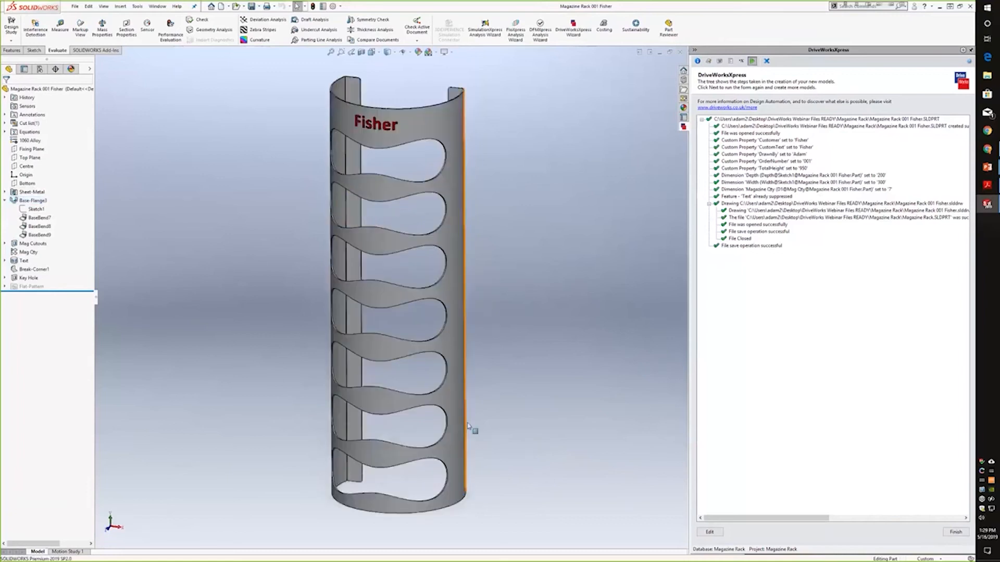
click(33, 200)
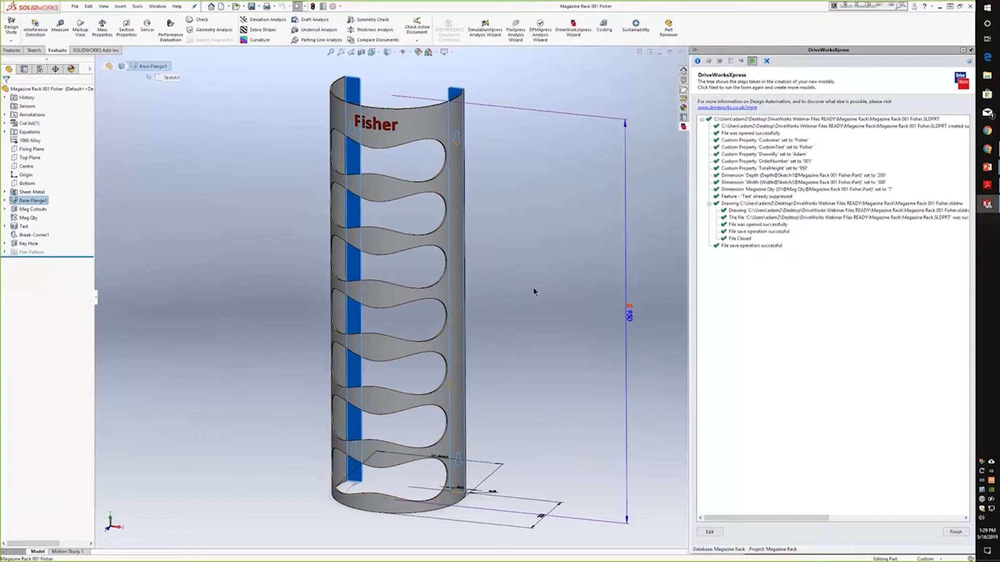
click(532, 266)
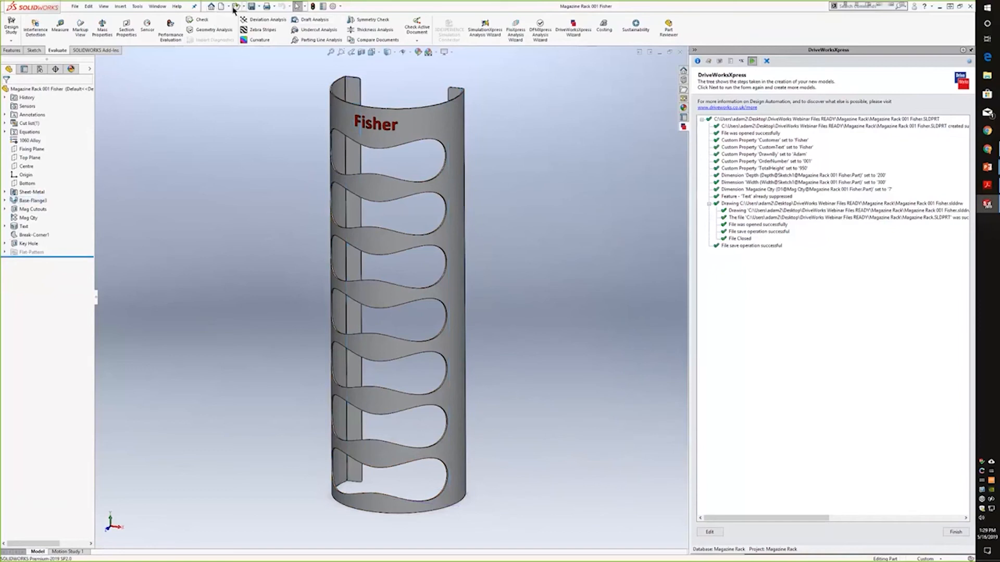
Open the generated rack's drawing and examine its title note, views, dimensions, flat pattern and title block
click(75, 7)
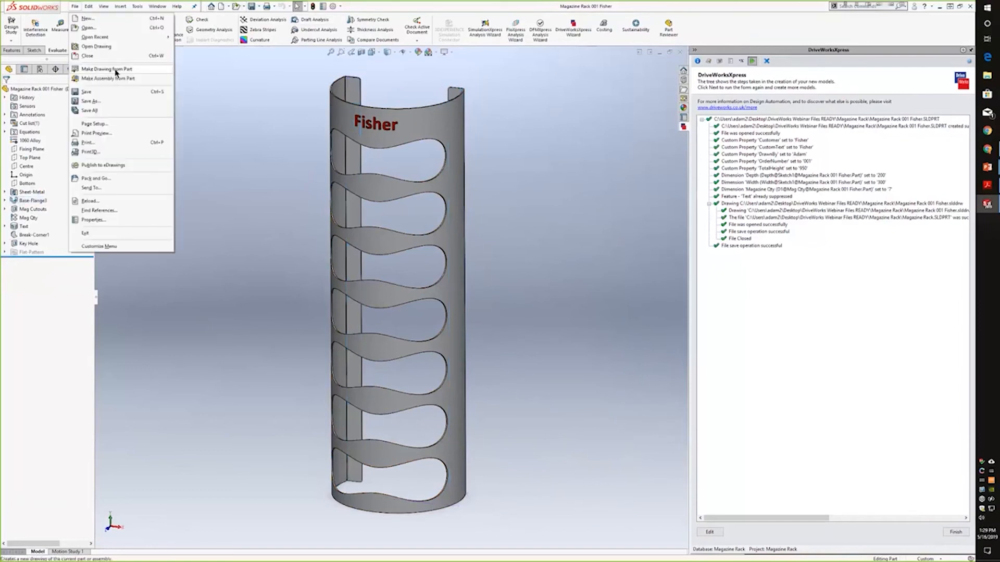
click(101, 47)
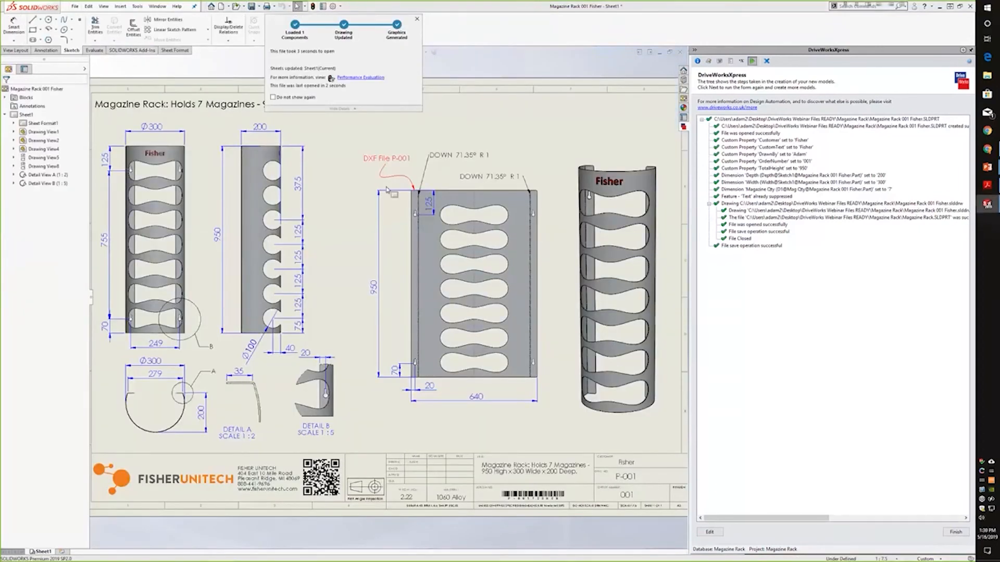
scroll(386, 253, up, 1)
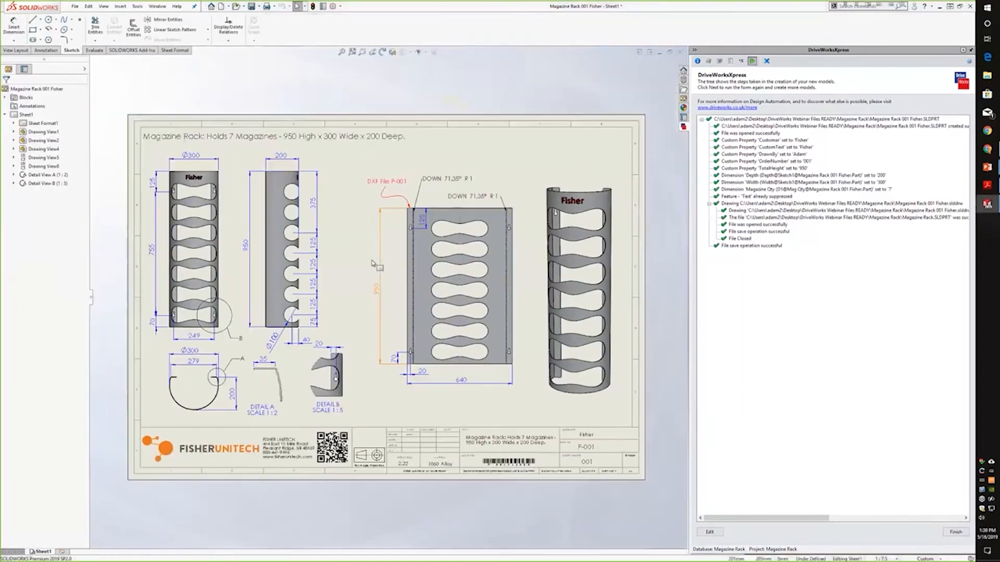
scroll(312, 267, down, 1)
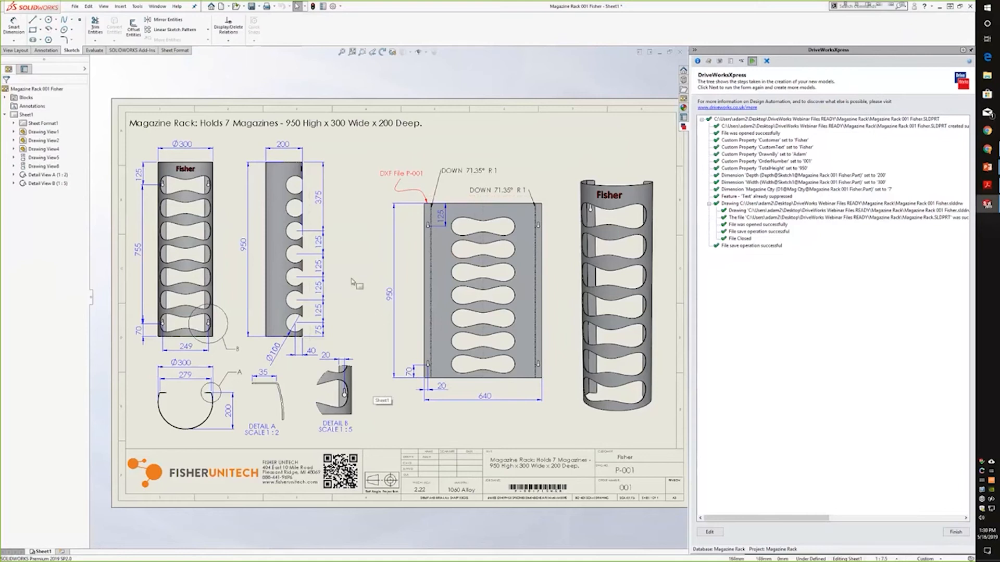
scroll(255, 156, down, 2)
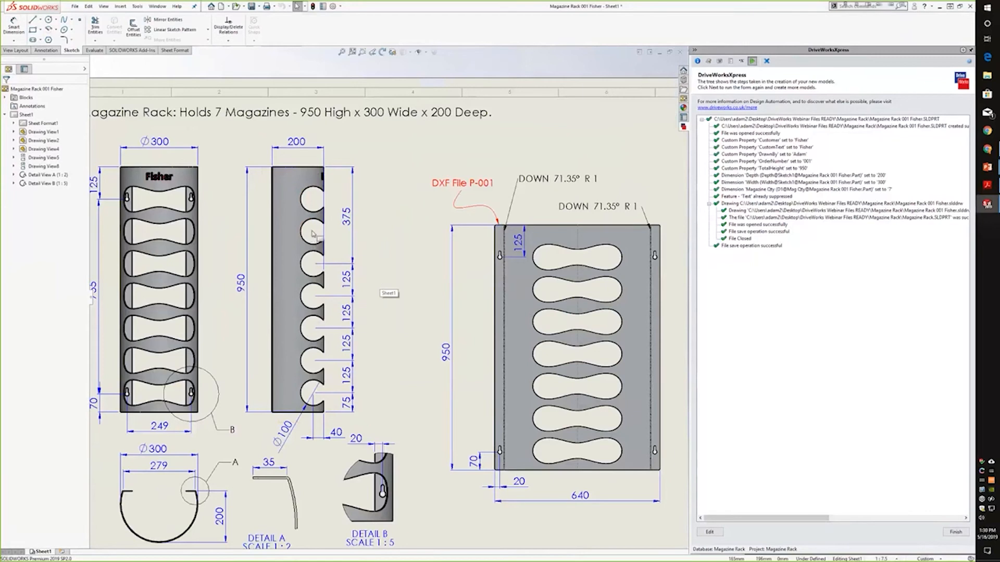
scroll(382, 294, up, 2)
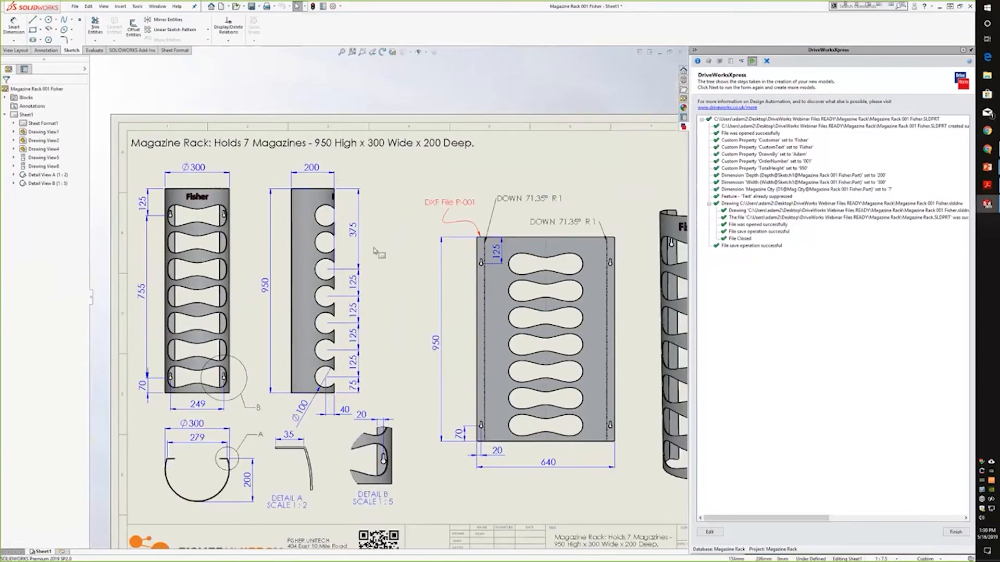
scroll(384, 282, up, 2)
scroll(398, 284, down, 1)
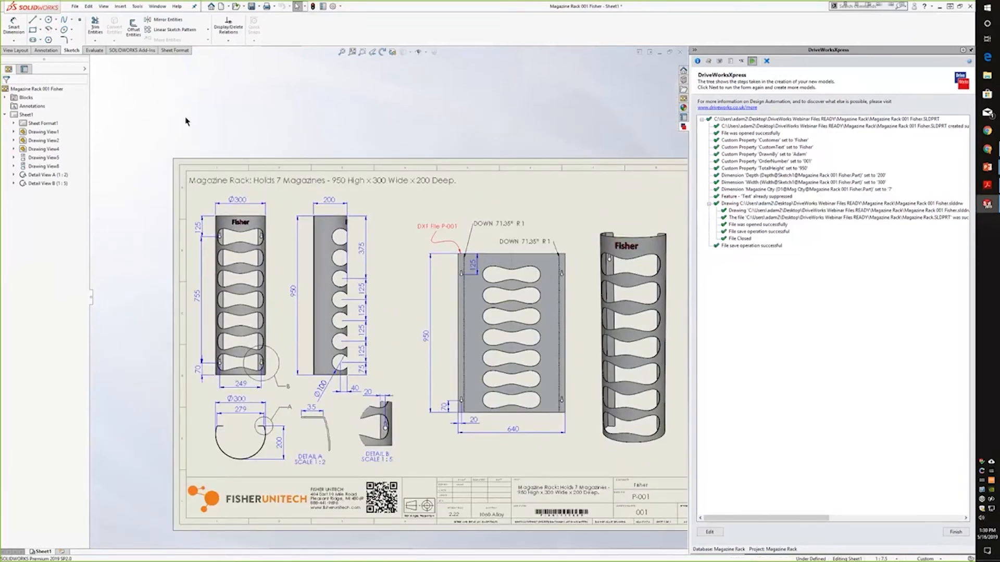
Finish the creation report, reopen the Magazine Rack form and enter a new order number and the customer's name
click(955, 532)
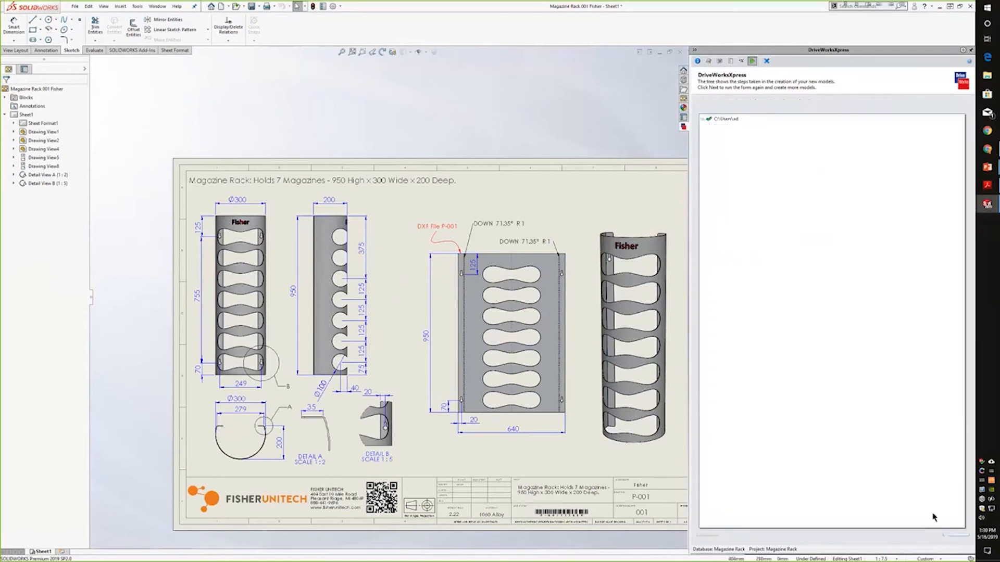
click(955, 534)
drag(729, 136, 657, 135)
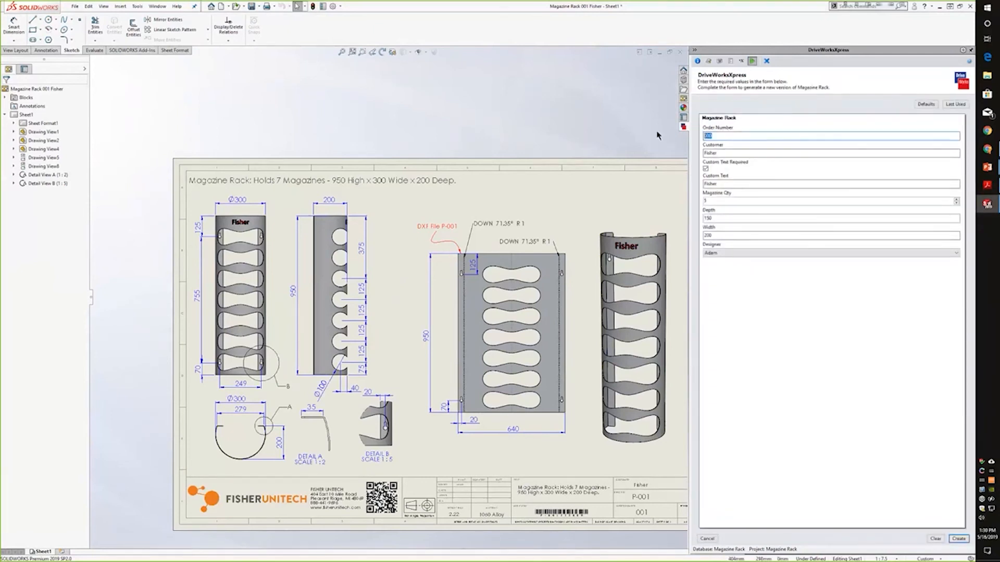
text(002)
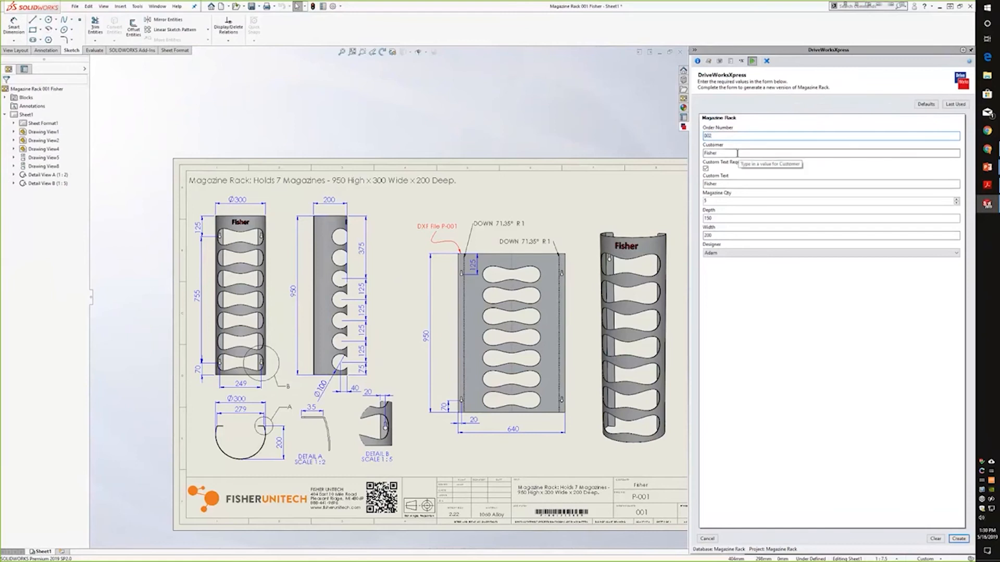
drag(729, 152, 662, 155)
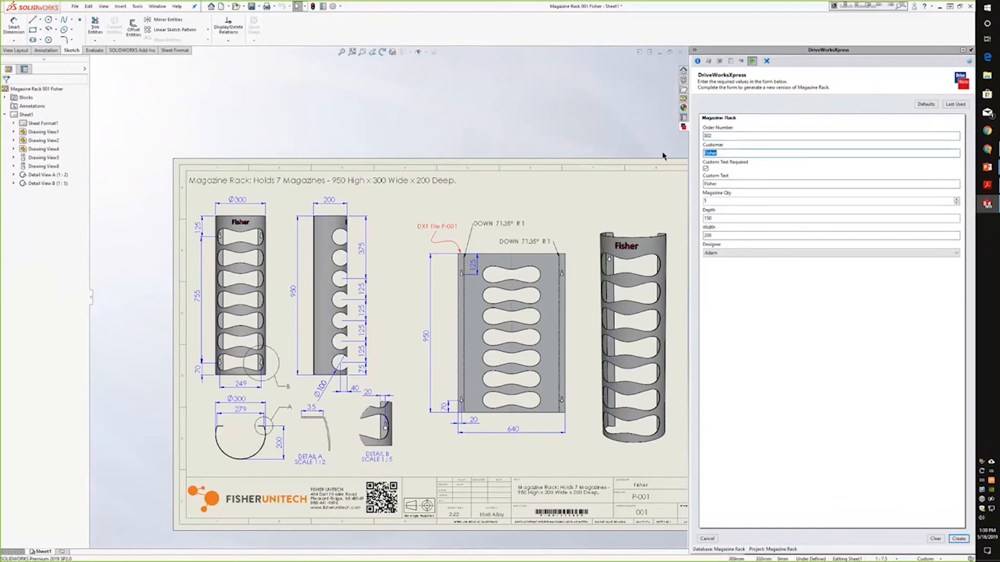
text(Adam)
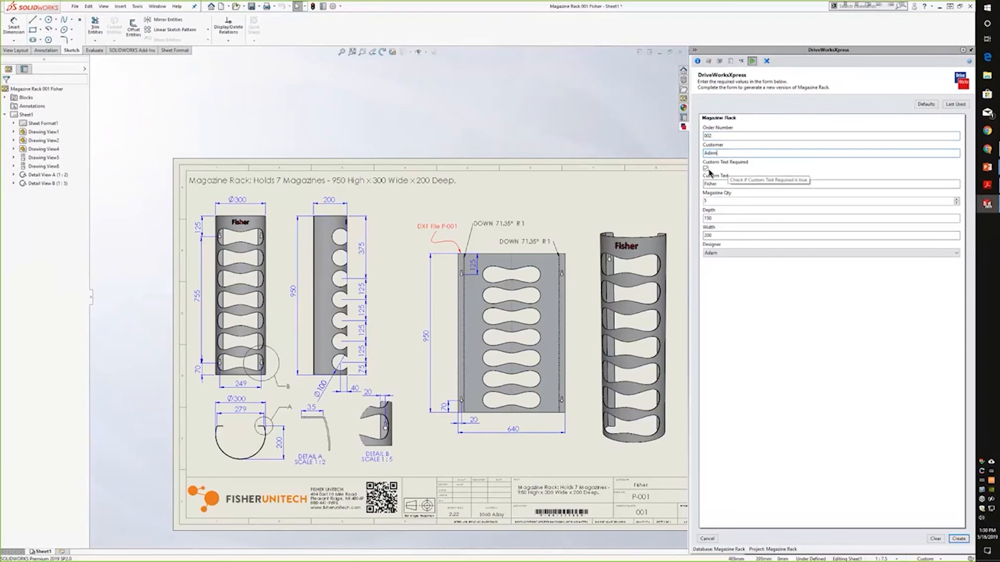
Turn off Custom Text Required, clear the custom text and set Magazine Qty to 2
click(705, 168)
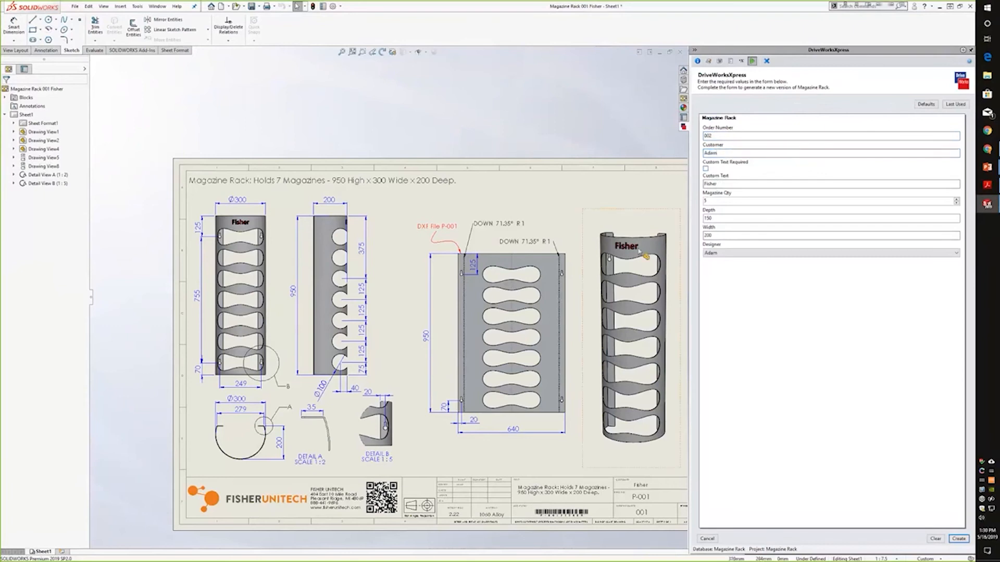
click(729, 185)
drag(732, 185, 683, 187)
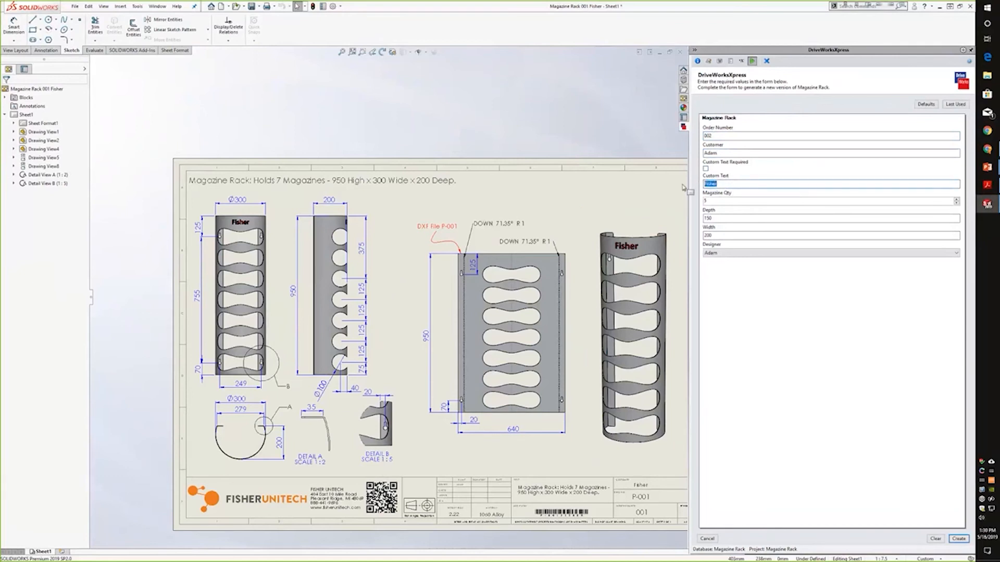
key(BackSpace)
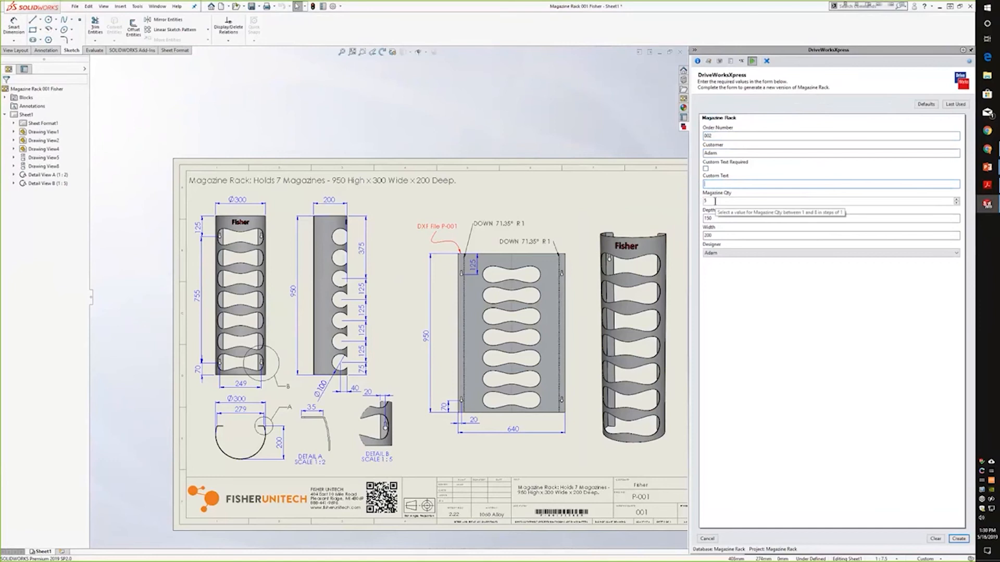
click(956, 203)
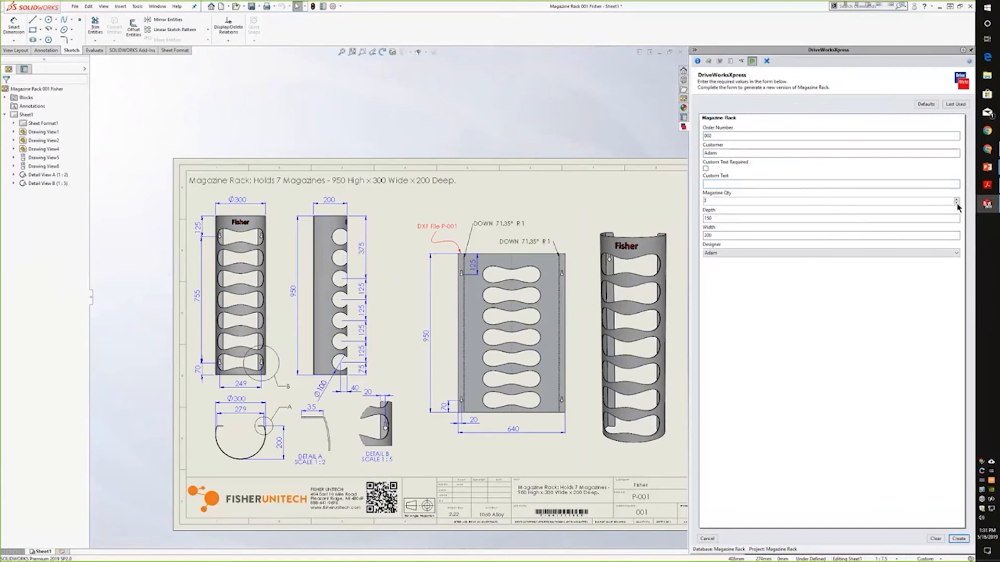
click(752, 219)
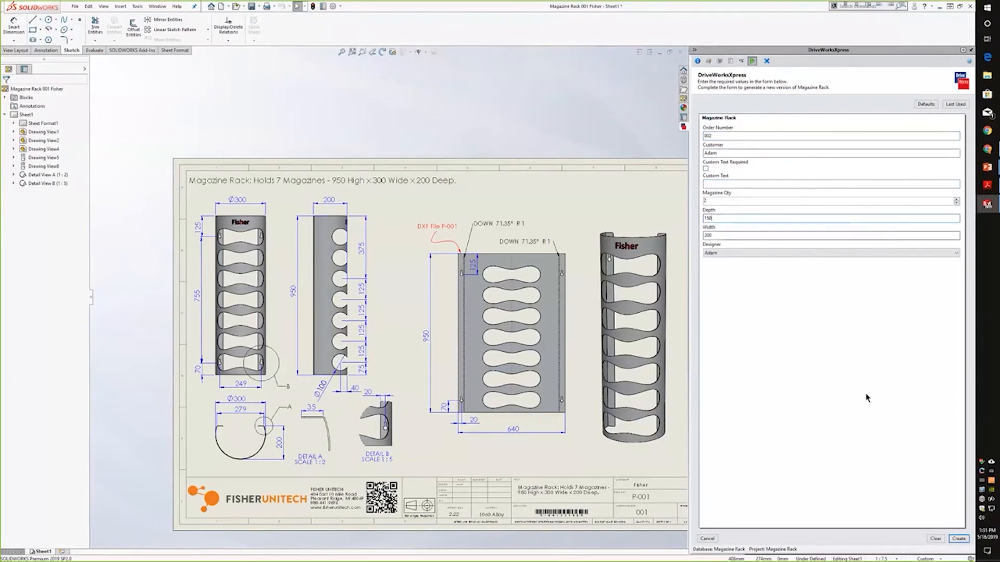
Generate the new rack from the completed form and examine the model and its Text feature from several angles
click(958, 539)
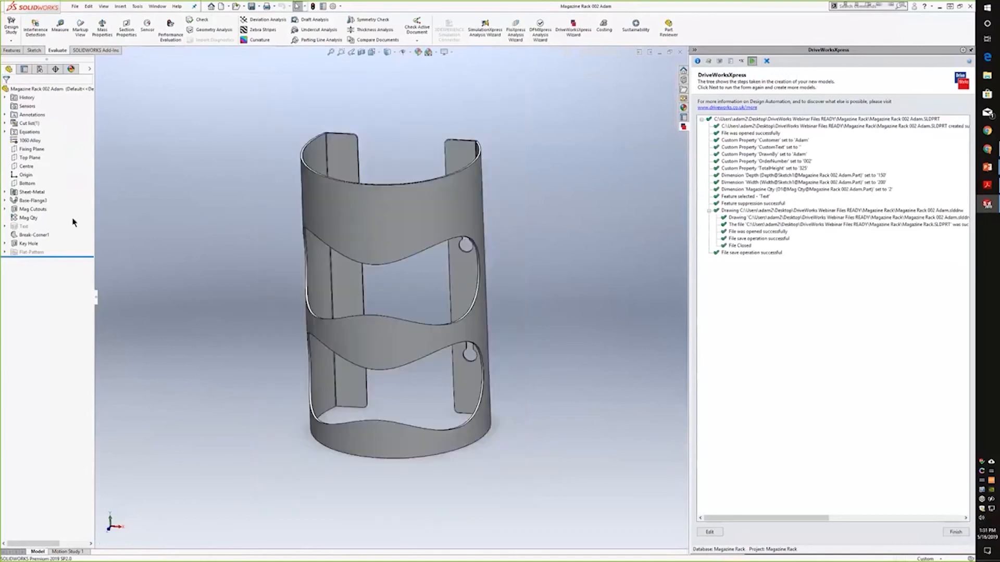
click(26, 230)
click(28, 227)
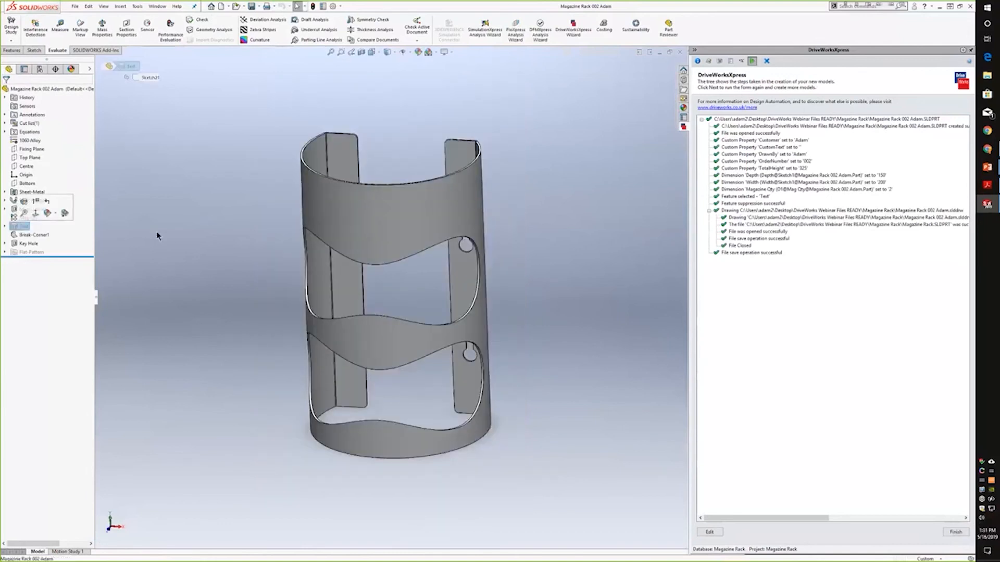
click(517, 224)
middle_drag(540, 230, 612, 196)
middle_drag(458, 276, 547, 245)
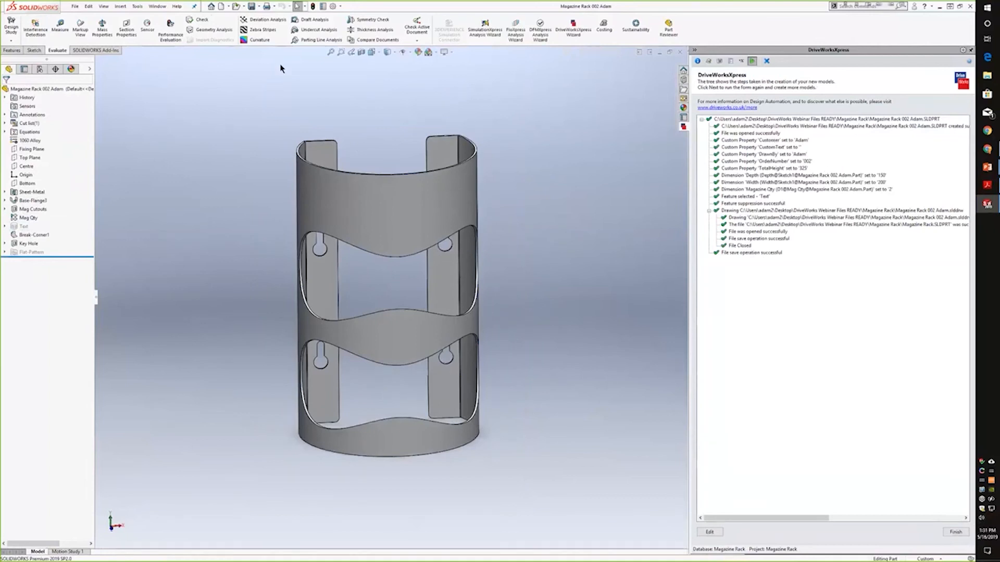
Open the drawing that belongs to the newly generated two-magazine rack
click(75, 6)
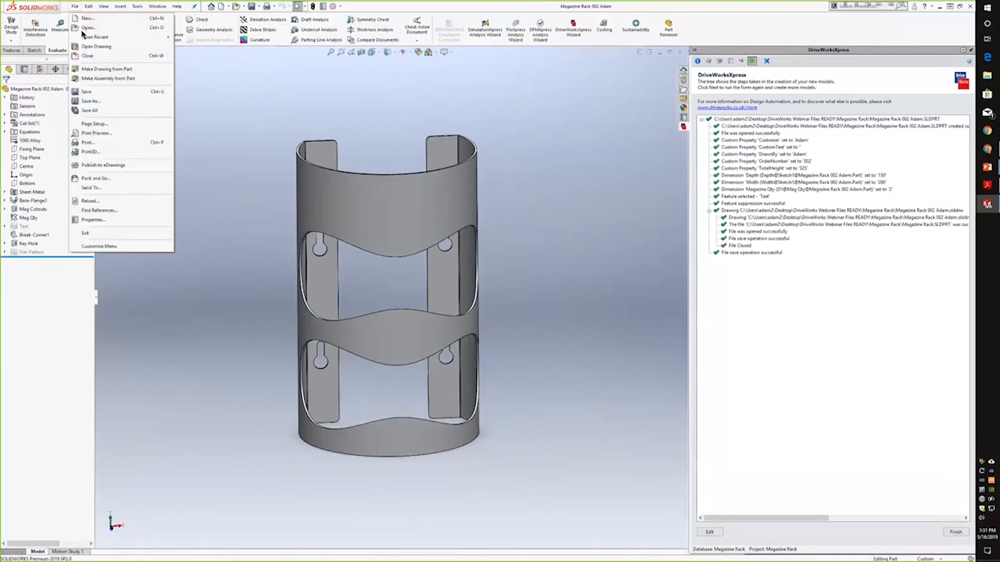
click(92, 47)
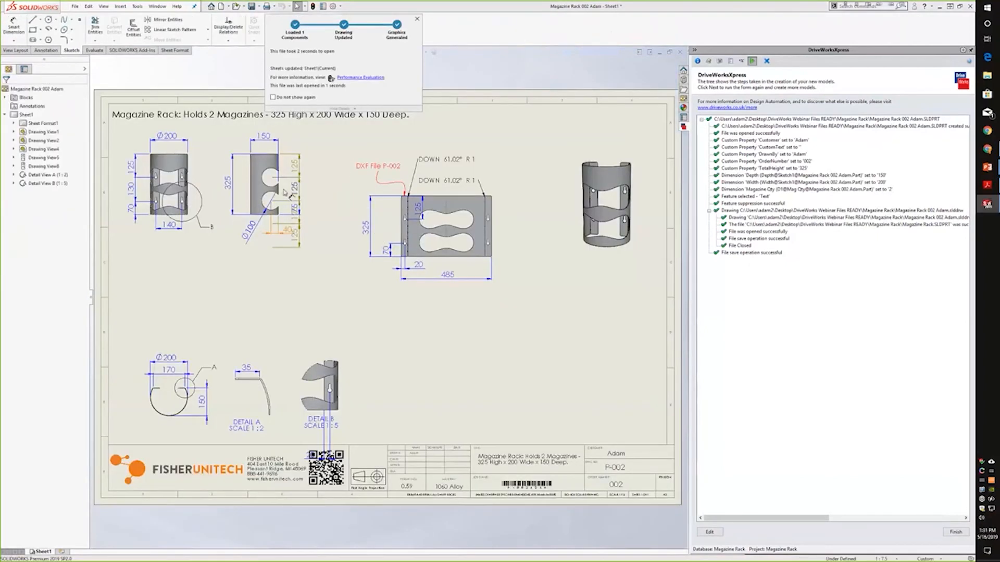
scroll(265, 202, down, 1)
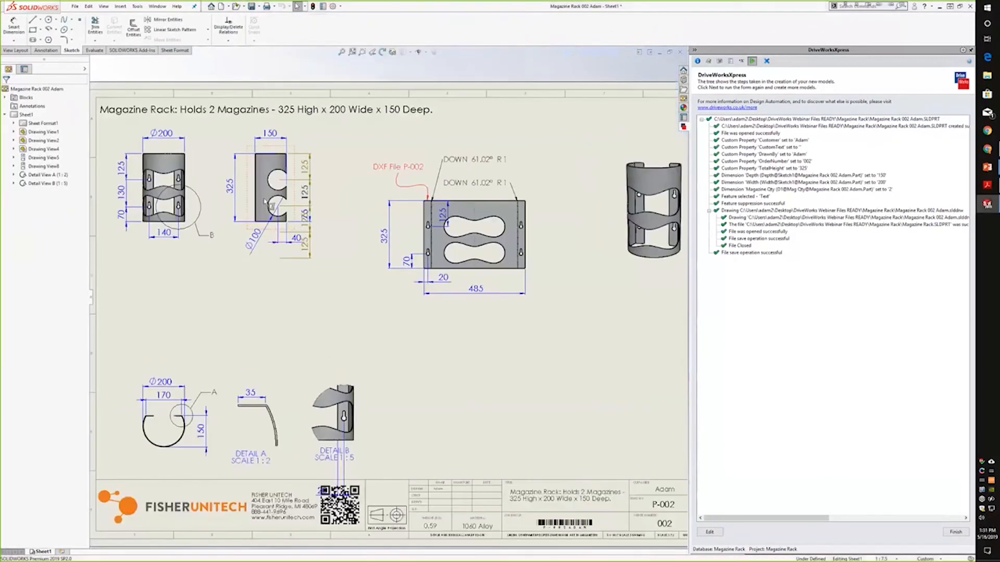
Separate the four surplus 125 mm dimensions from the valid ones beside the side view and delete them
scroll(265, 202, down, 4)
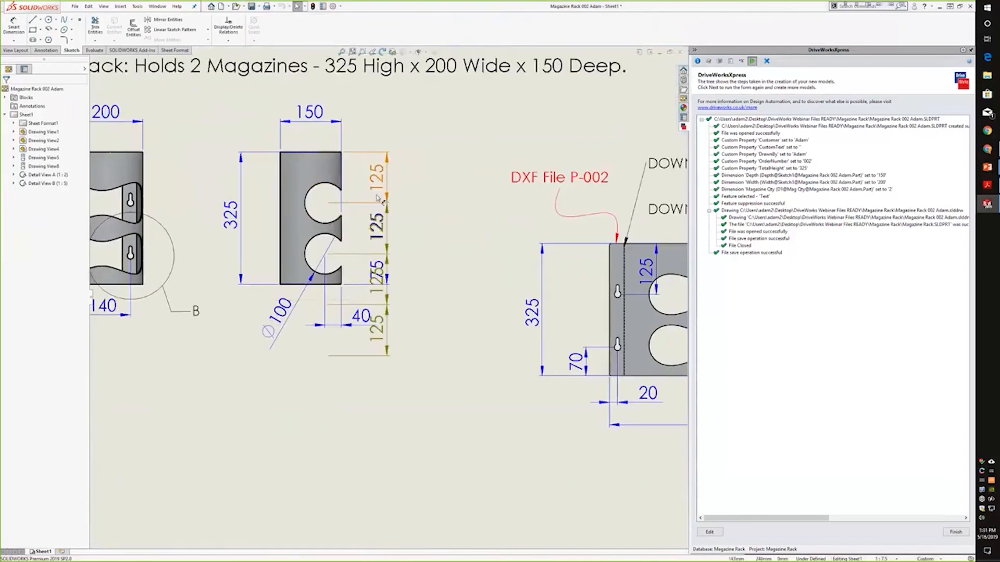
drag(389, 341, 463, 341)
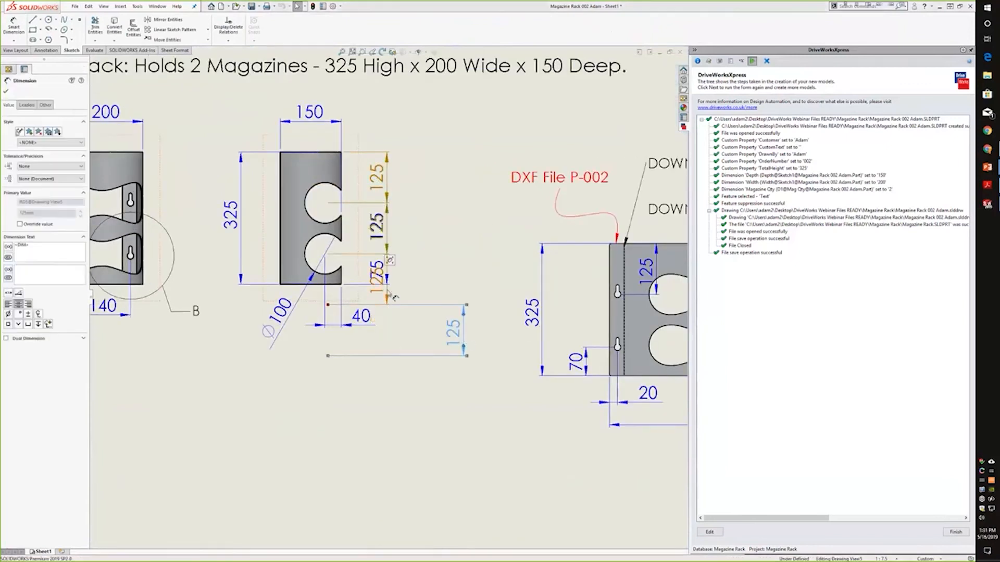
drag(392, 295, 467, 296)
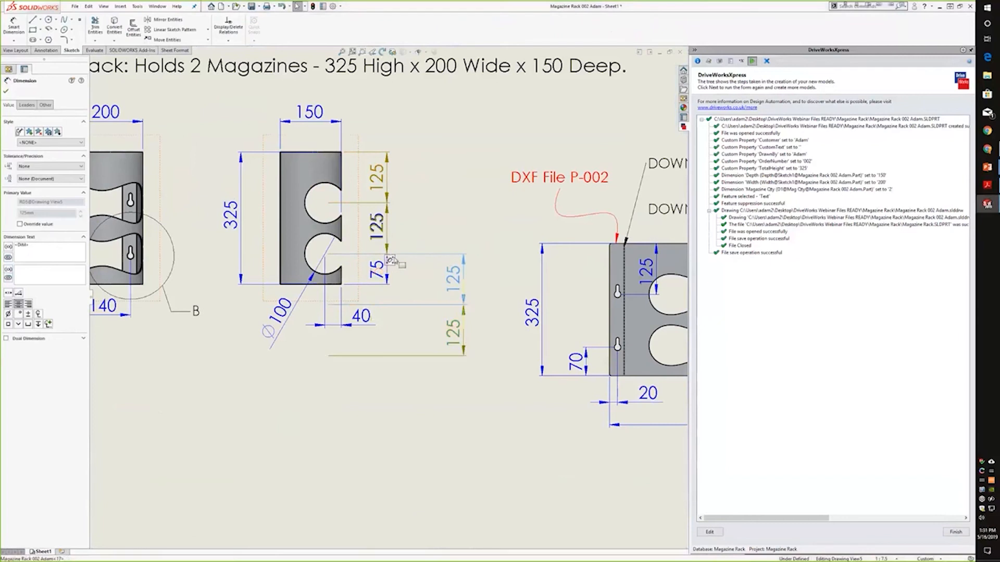
drag(388, 177, 463, 177)
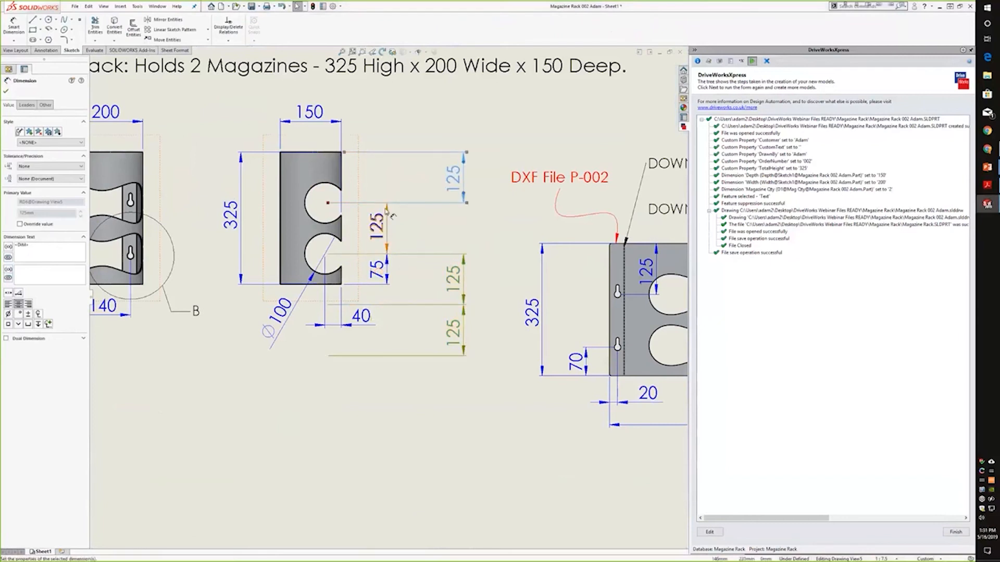
drag(391, 215, 467, 216)
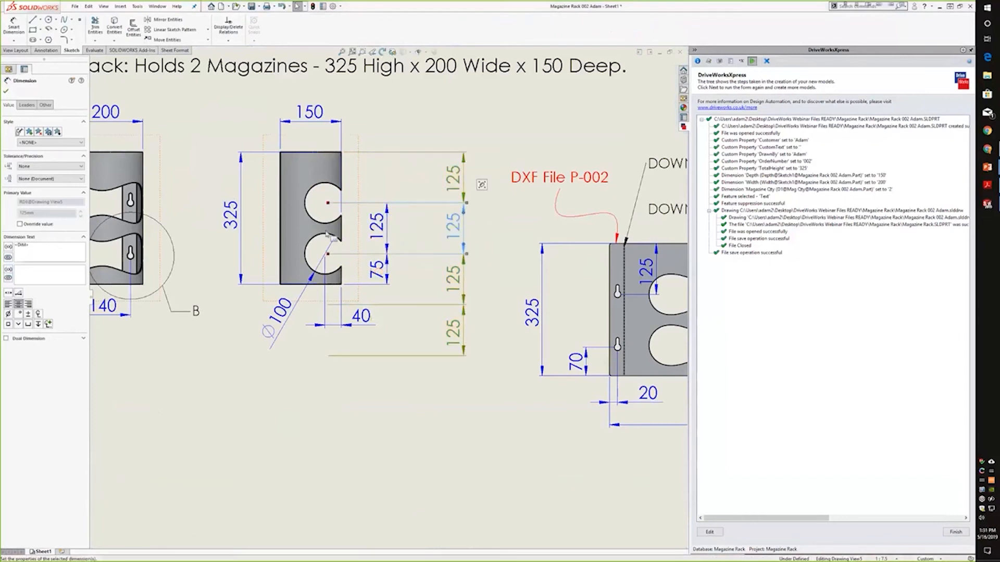
key(Escape)
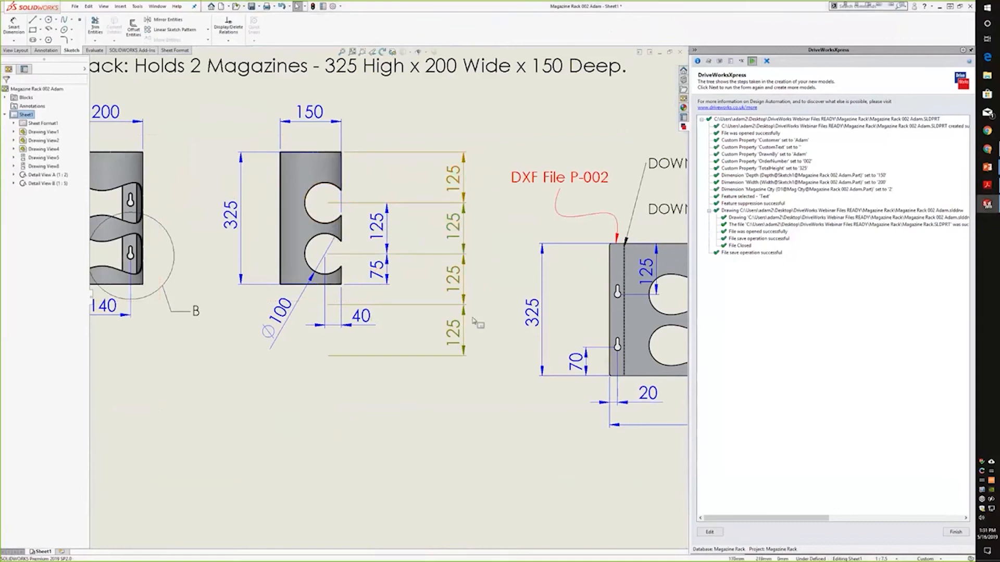
scroll(474, 321, up, 3)
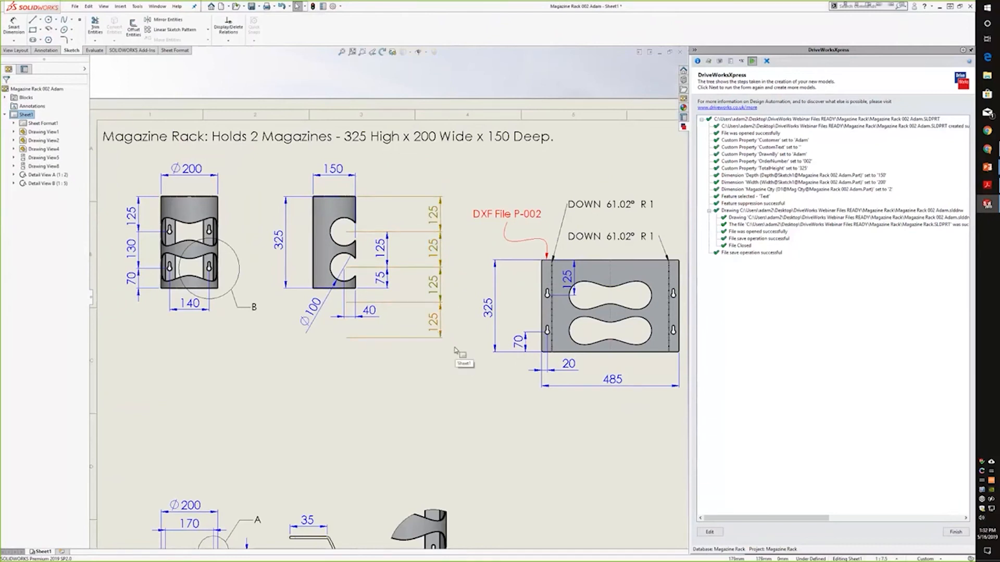
scroll(454, 347, up, 3)
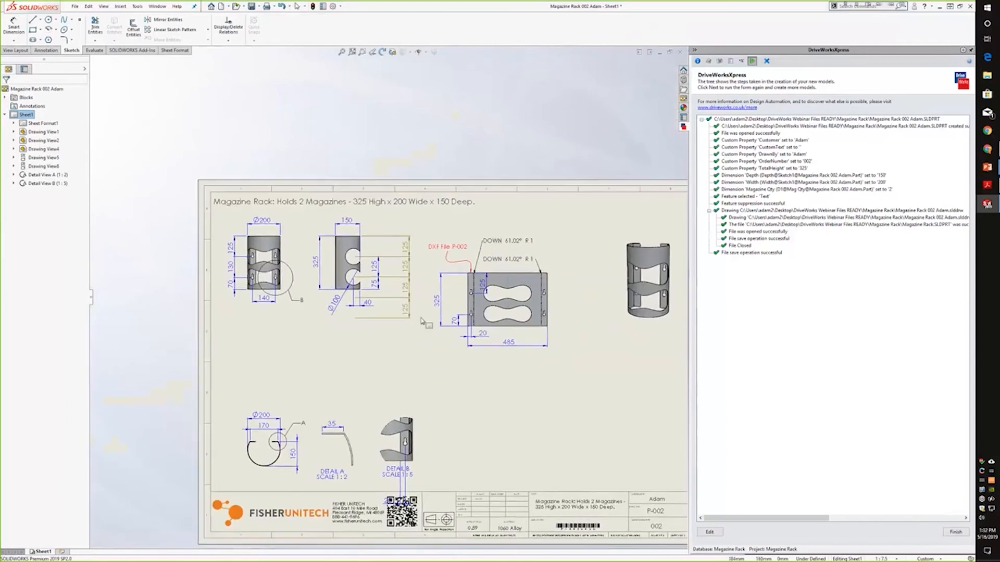
click(409, 254)
key(Delete)
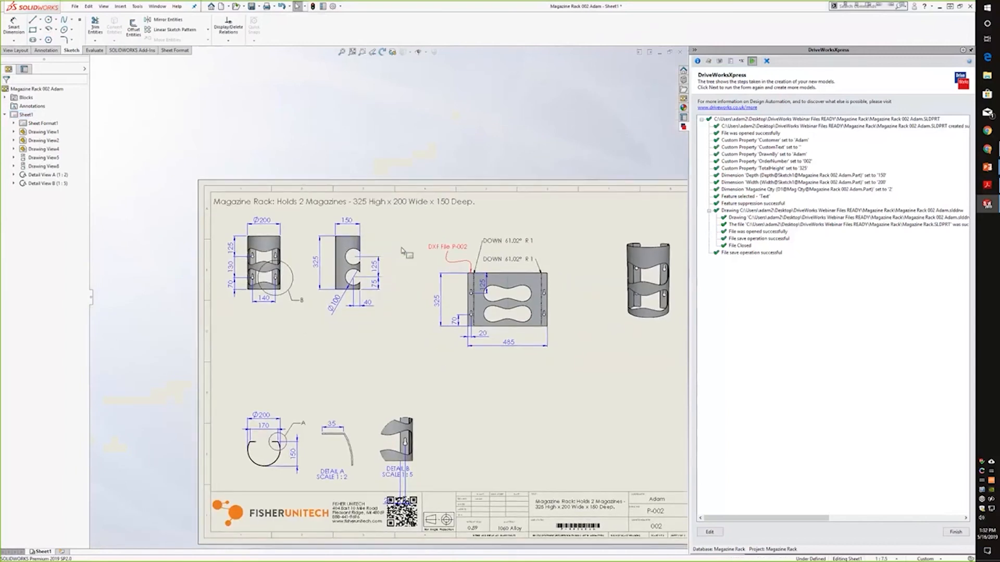
Examine the drawing's title block, including title, weight, material, barcode, customer, drawing number and order number, and return to the whole sheet
middle_drag(428, 368, 416, 304)
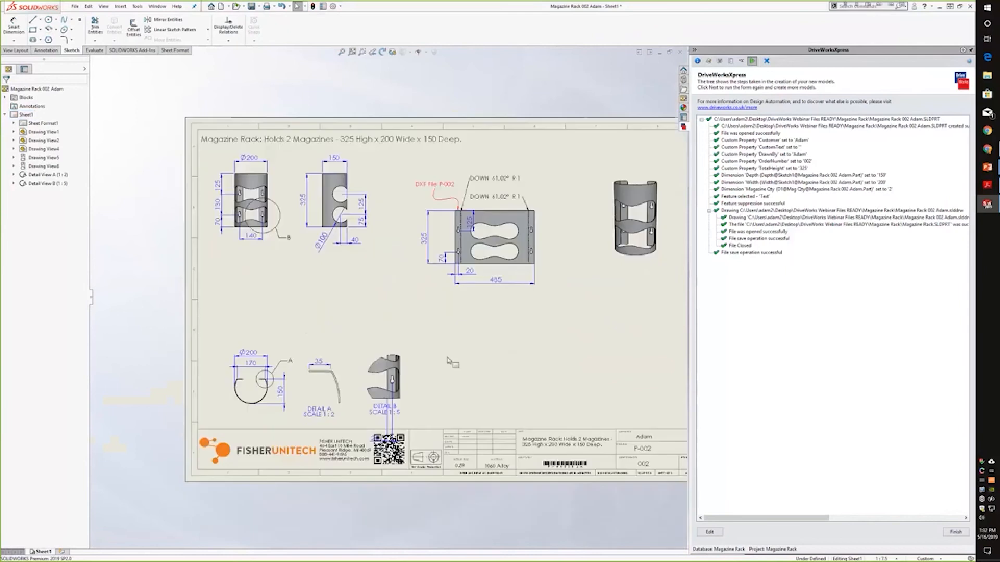
scroll(571, 431, down, 3)
mouse_move(571, 431)
middle_down()
mouse_move(508, 361)
mouse_move(506, 370)
middle_up()
scroll(504, 368, up, 2)
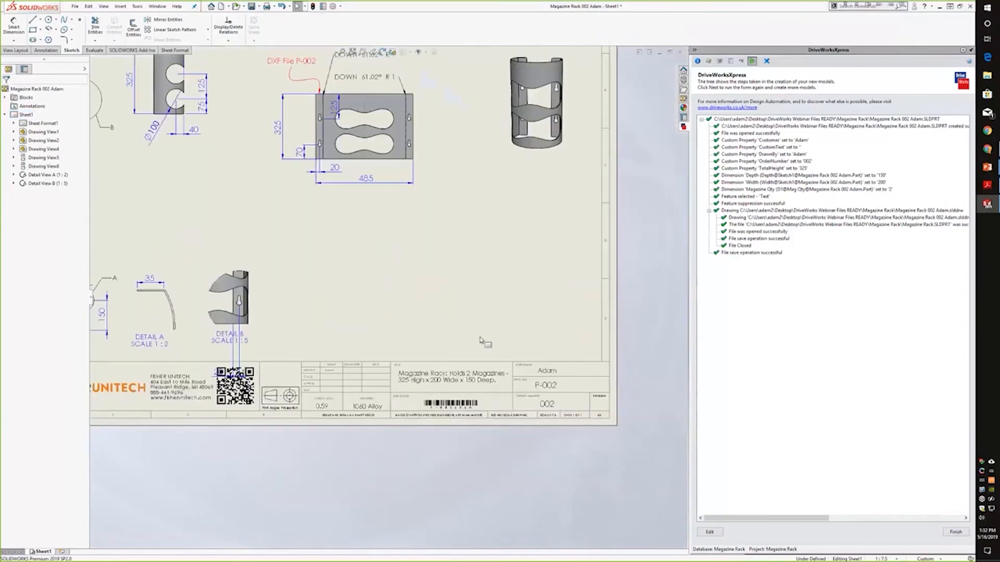
scroll(424, 372, down, 1)
scroll(424, 372, down, 3)
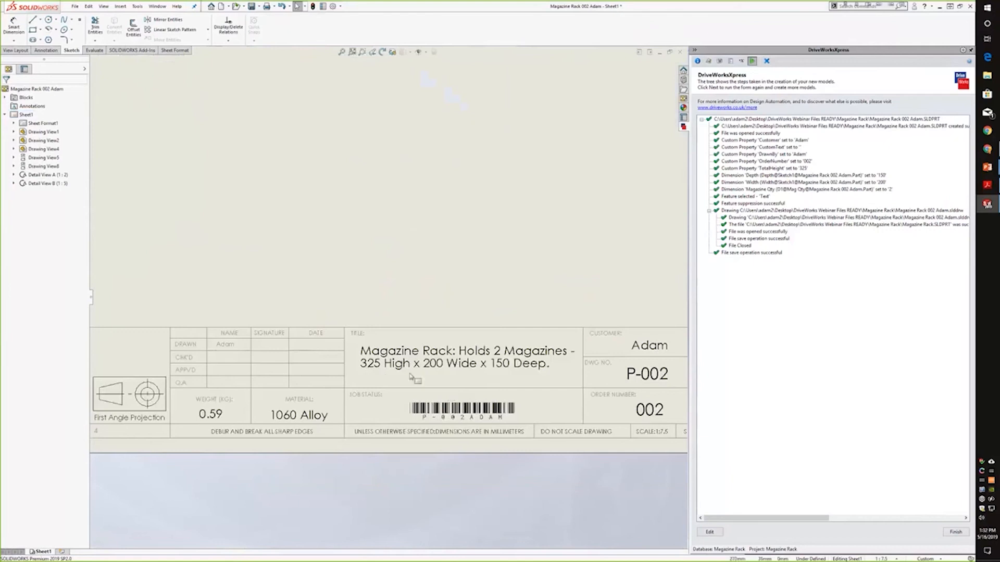
scroll(479, 416, down, 2)
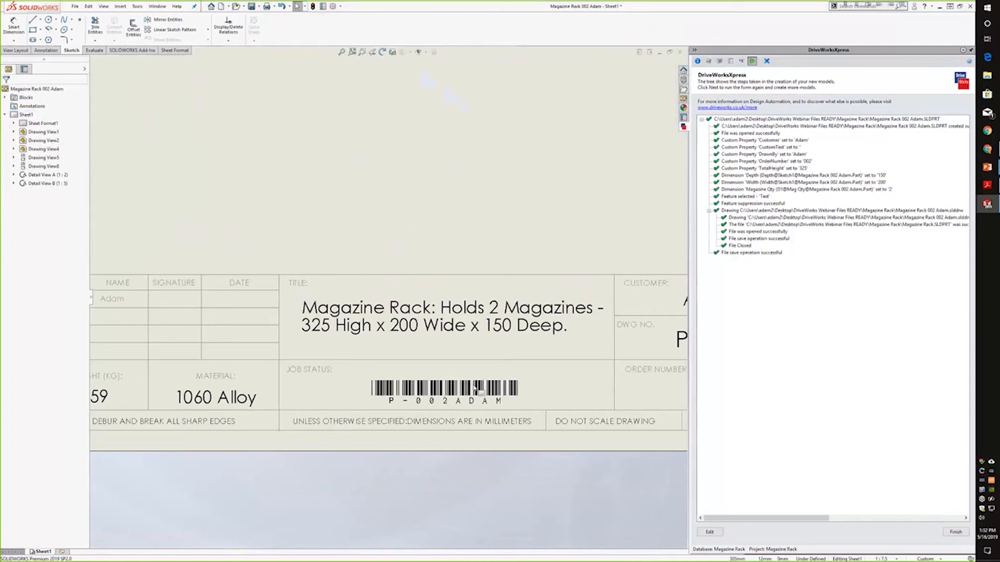
scroll(468, 388, up, 1)
scroll(425, 380, up, 1)
scroll(426, 381, up, 1)
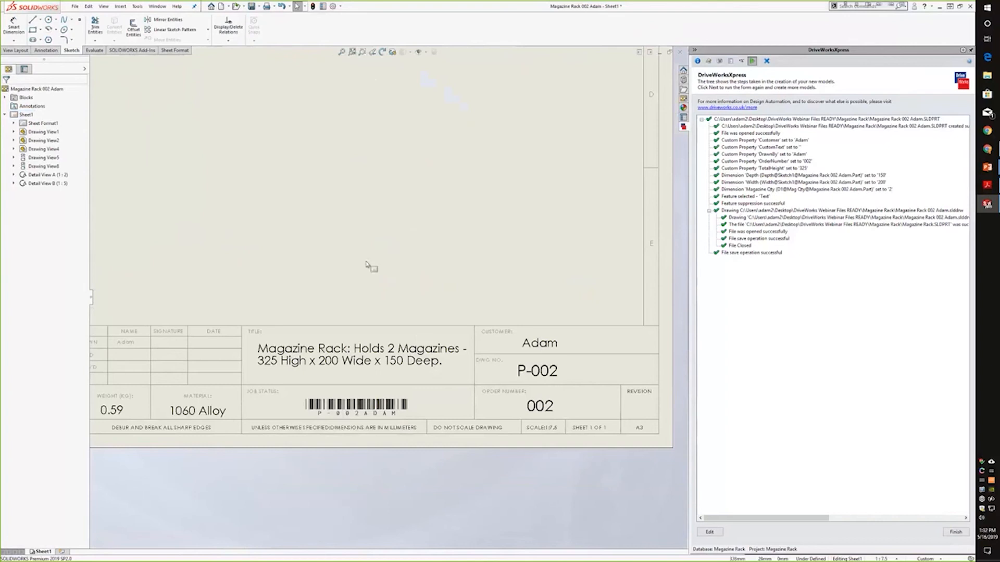
middle_drag(406, 286, 509, 408)
scroll(418, 316, up, 4)
mouse_move(391, 309)
middle_down()
mouse_move(460, 370)
mouse_move(471, 365)
middle_up()
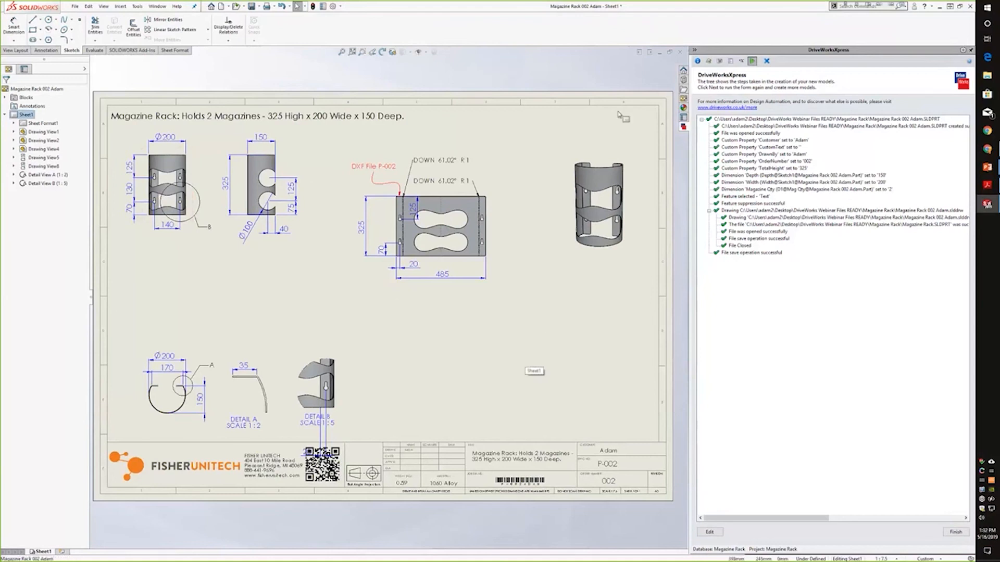
Open the Blocks assembly from the Blocks folder inside DriveWorks Webinar Files READY
click(237, 7)
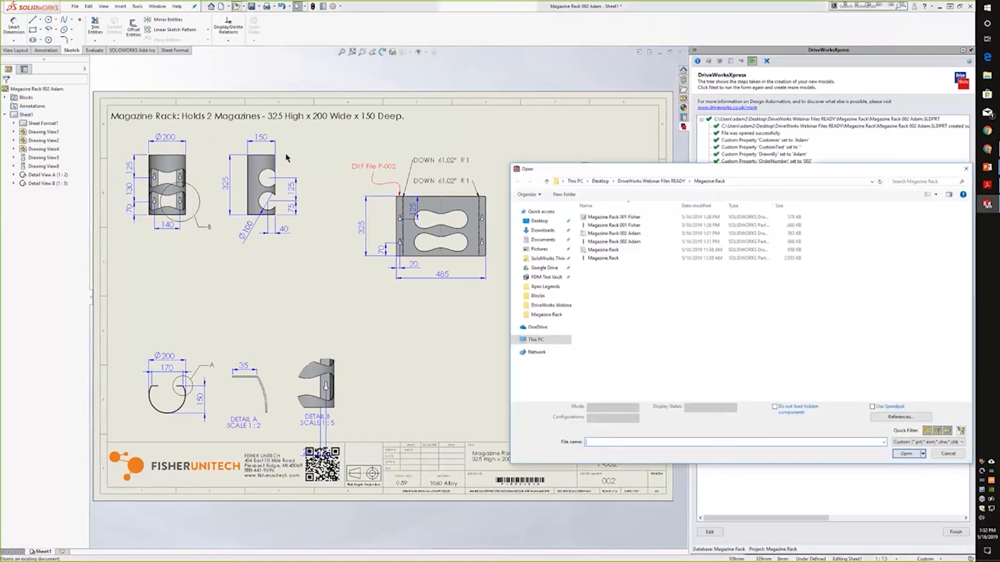
click(649, 181)
double_click(597, 217)
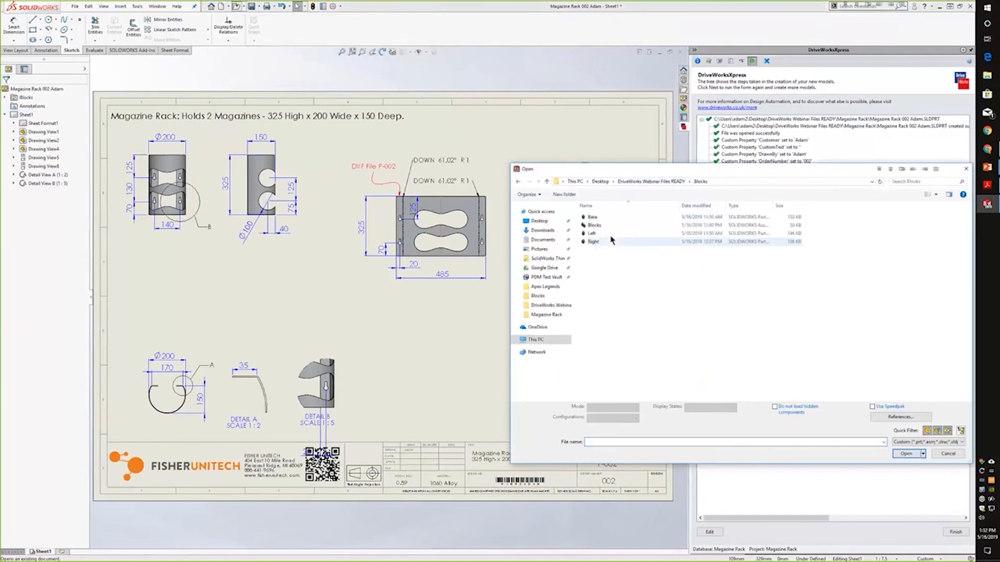
double_click(605, 225)
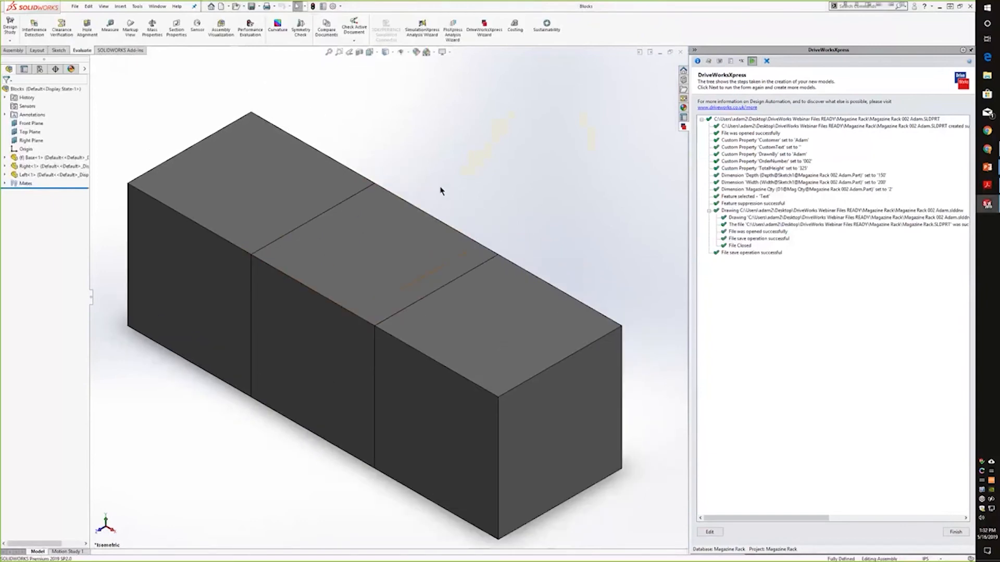
Identify the Base, Right and Left components in the Blocks assembly by highlighting each one
click(39, 158)
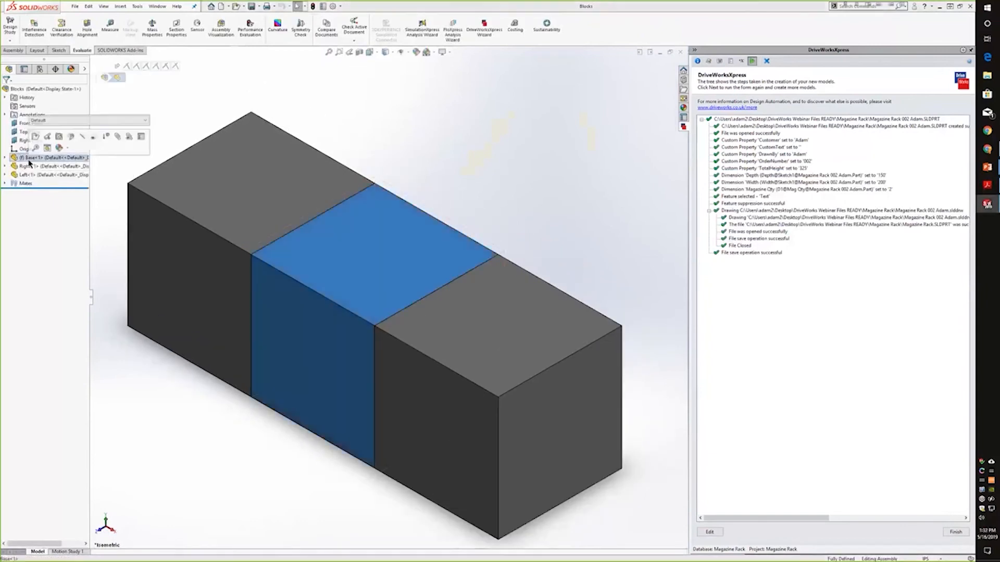
click(41, 166)
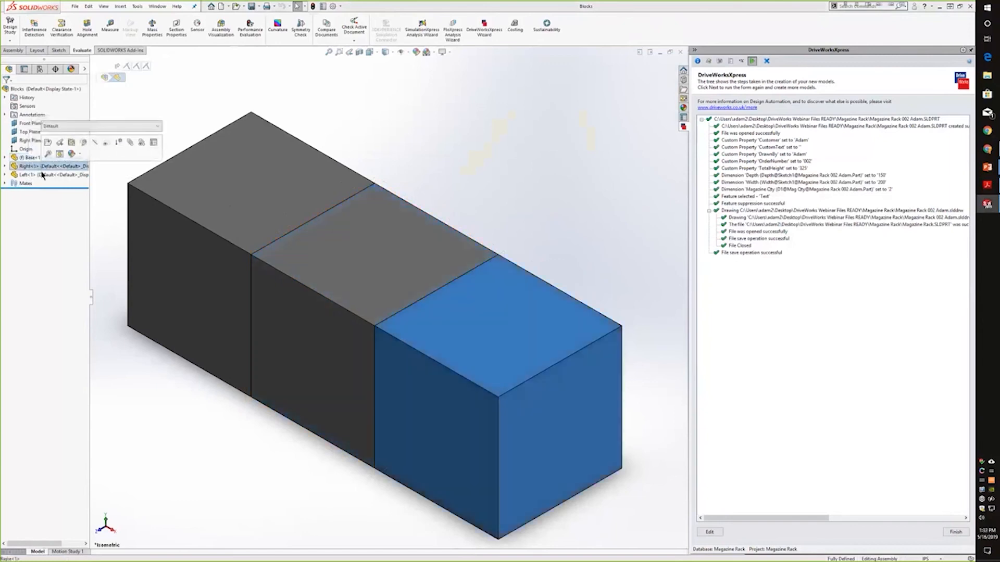
click(58, 176)
click(519, 160)
scroll(311, 204, up, 2)
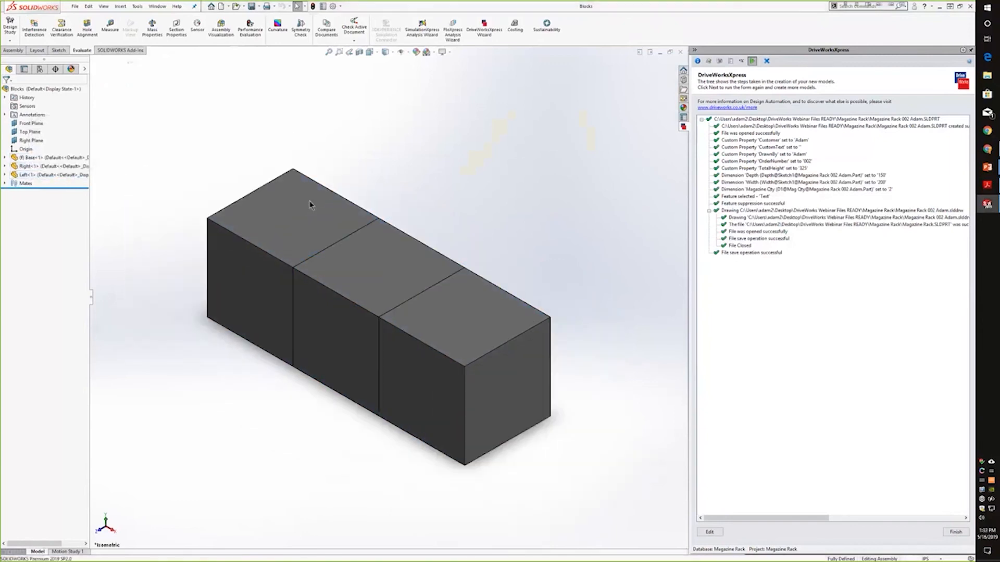
Open the Right component as its own part and activate its Blue and Green configurations in turn
click(36, 167)
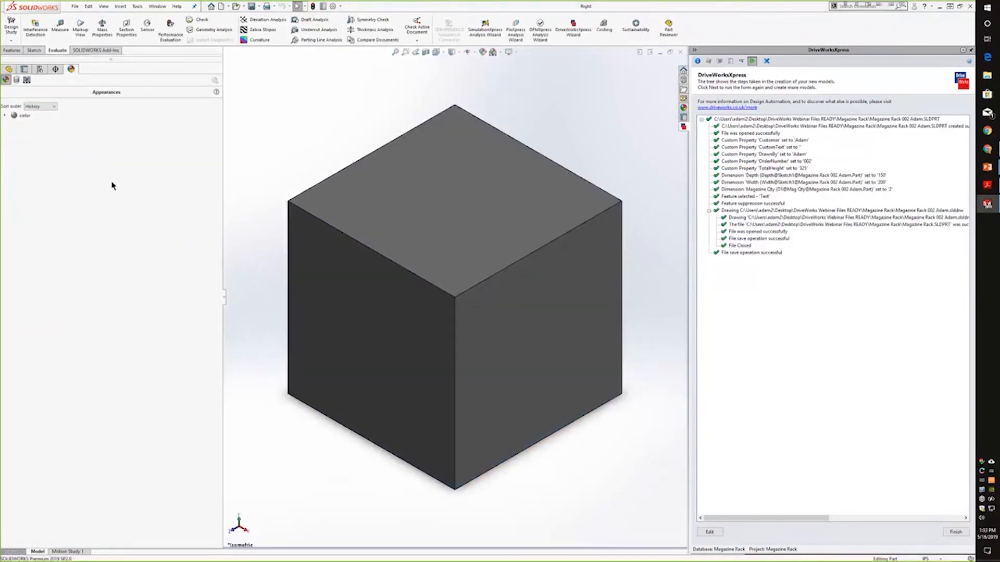
click(39, 70)
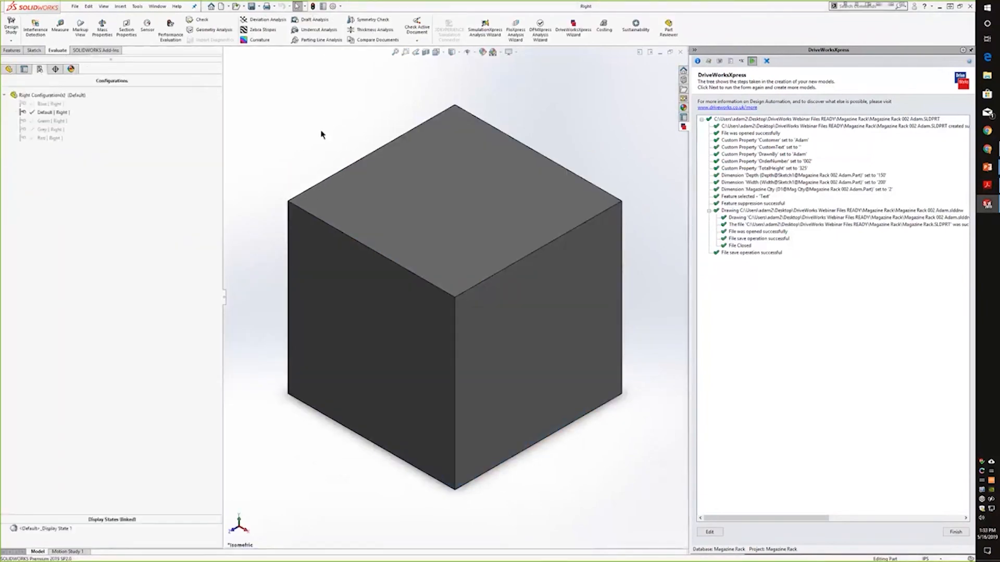
scroll(348, 175, up, 1)
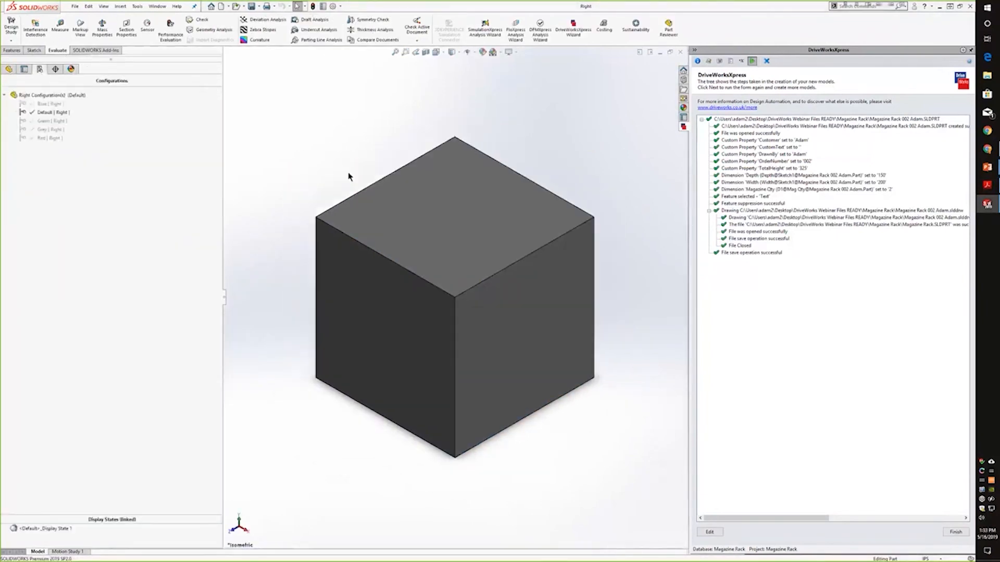
double_click(53, 104)
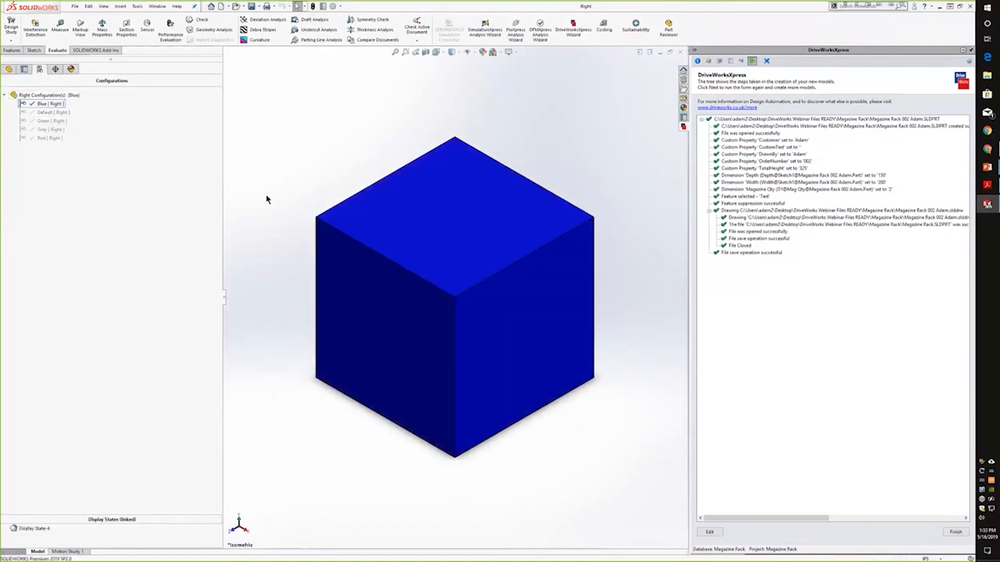
double_click(45, 122)
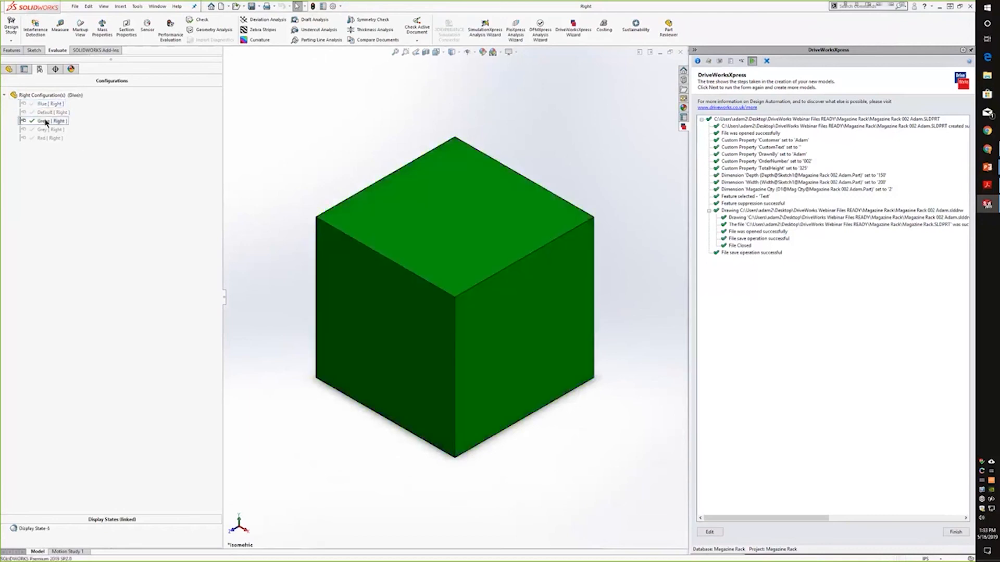
scroll(346, 173, up, 2)
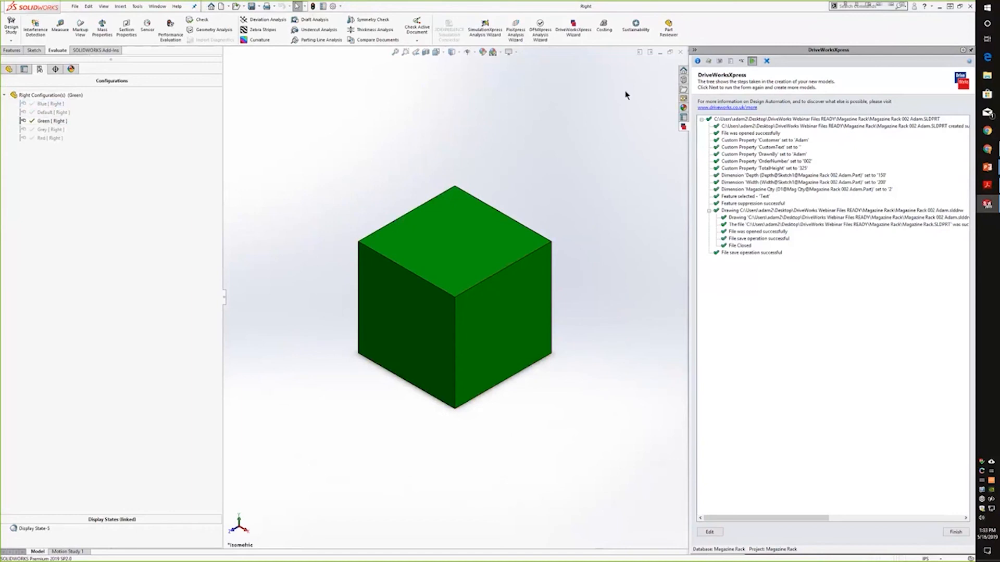
Finish the rack's creation report and display the Right part's feature tree
click(958, 532)
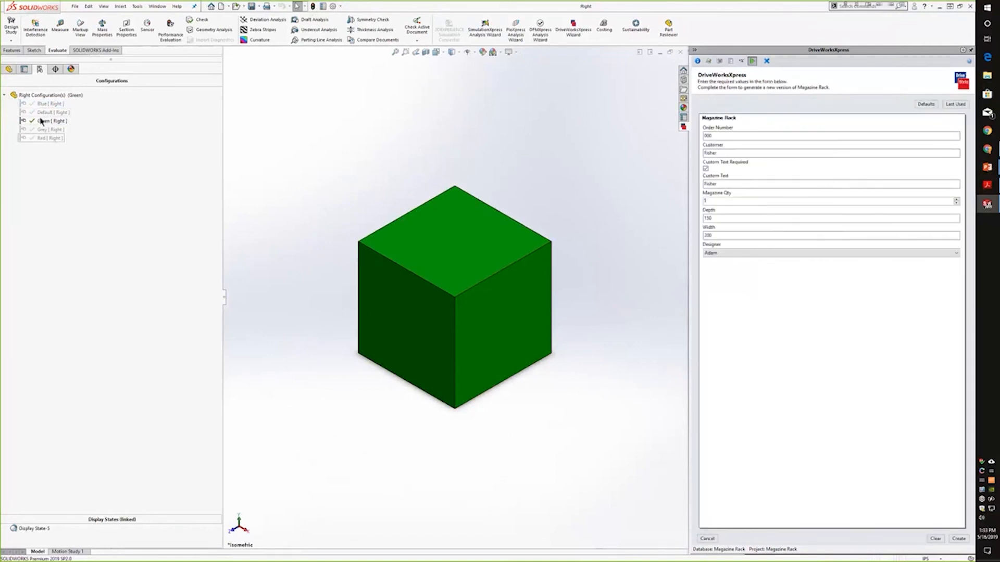
click(8, 69)
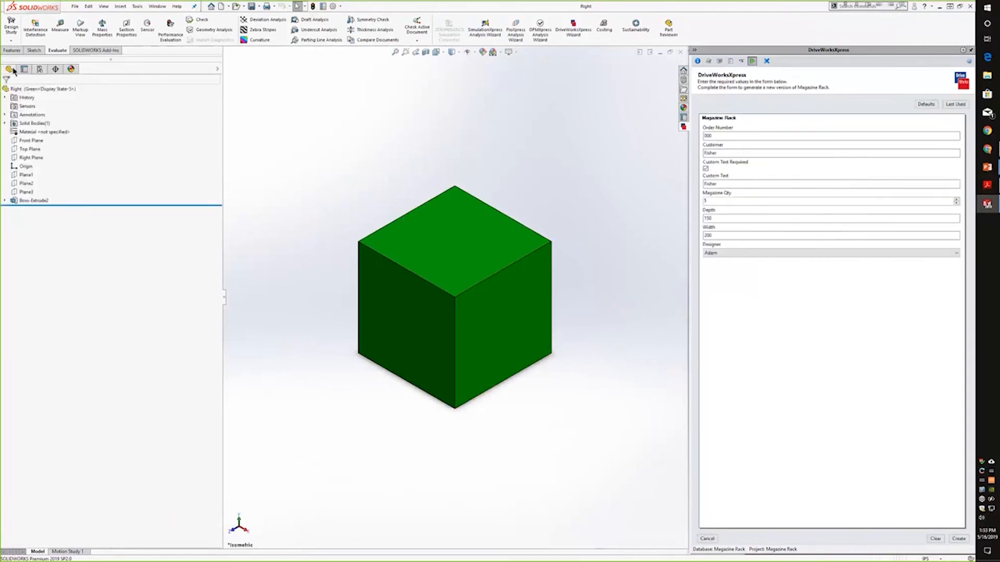
Close the Right part and restart DriveWorksXpress with the Blocks assembly active
click(680, 52)
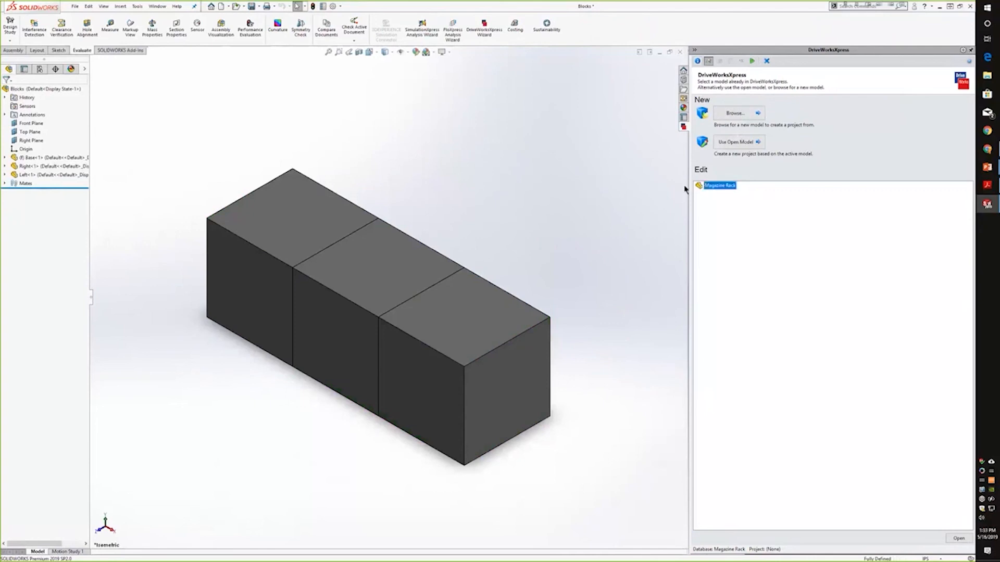
click(766, 61)
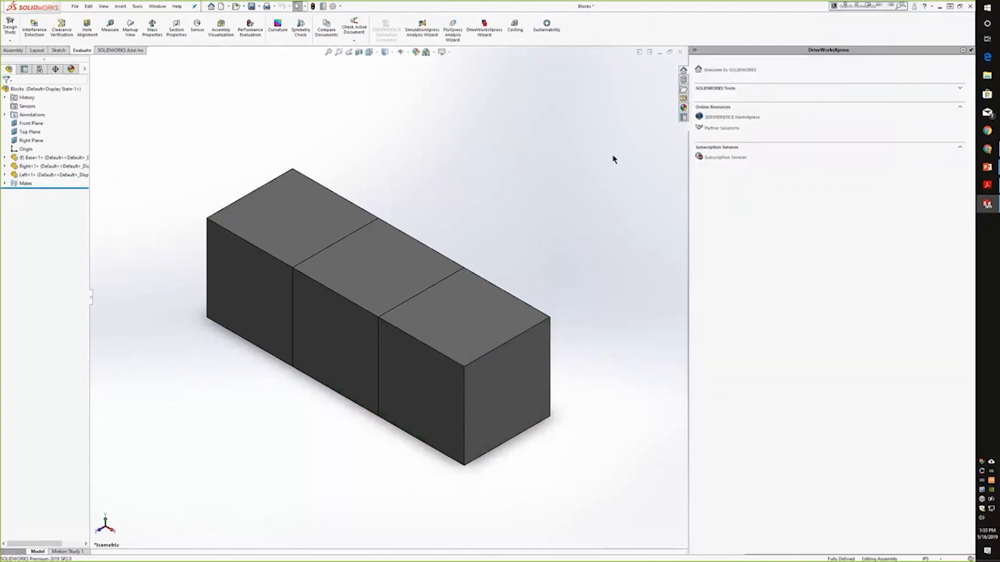
click(484, 29)
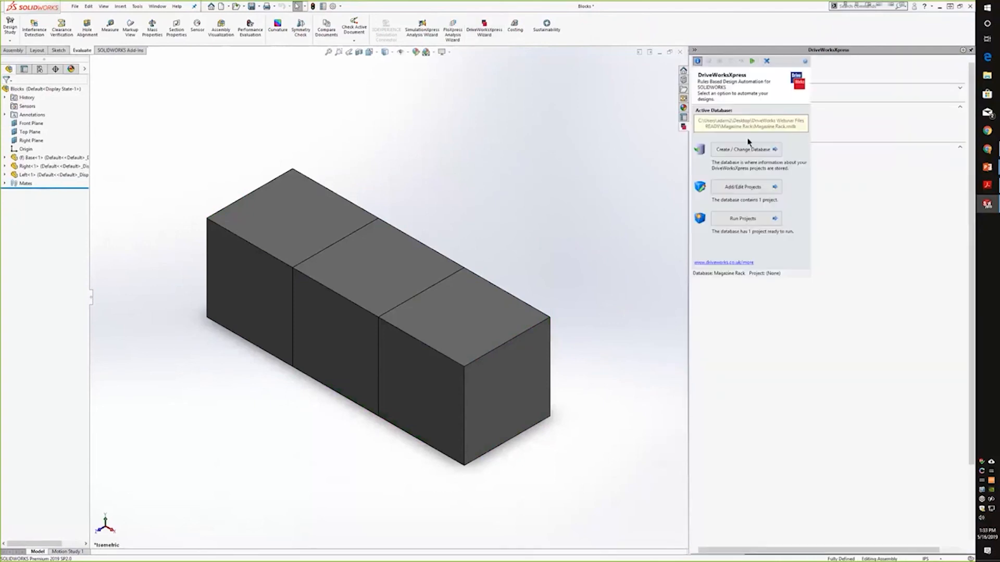
Change the active DriveWorksXpress database to the Blocks database in the Blocks folder of DriveWorks Webinar Files READY
click(727, 149)
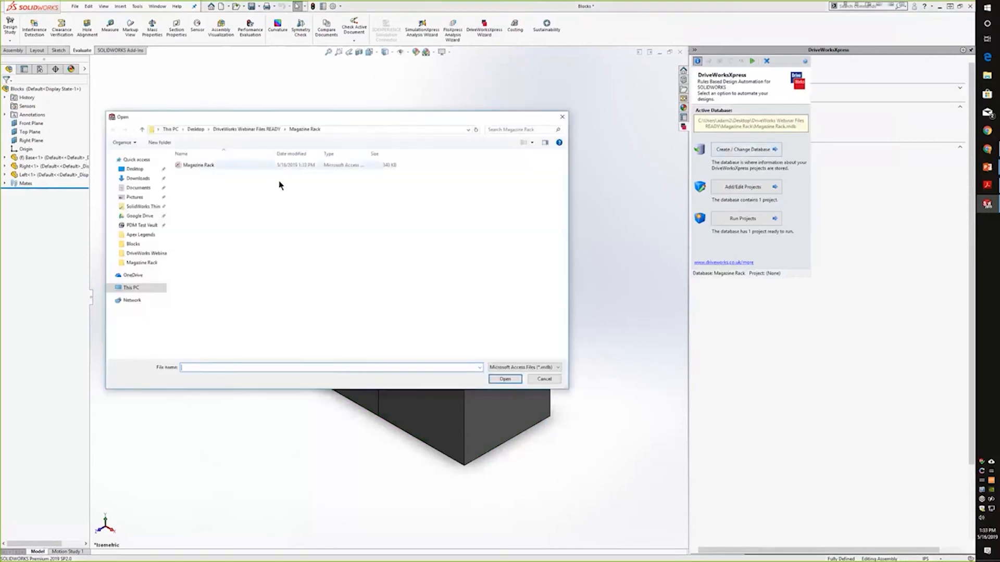
click(202, 167)
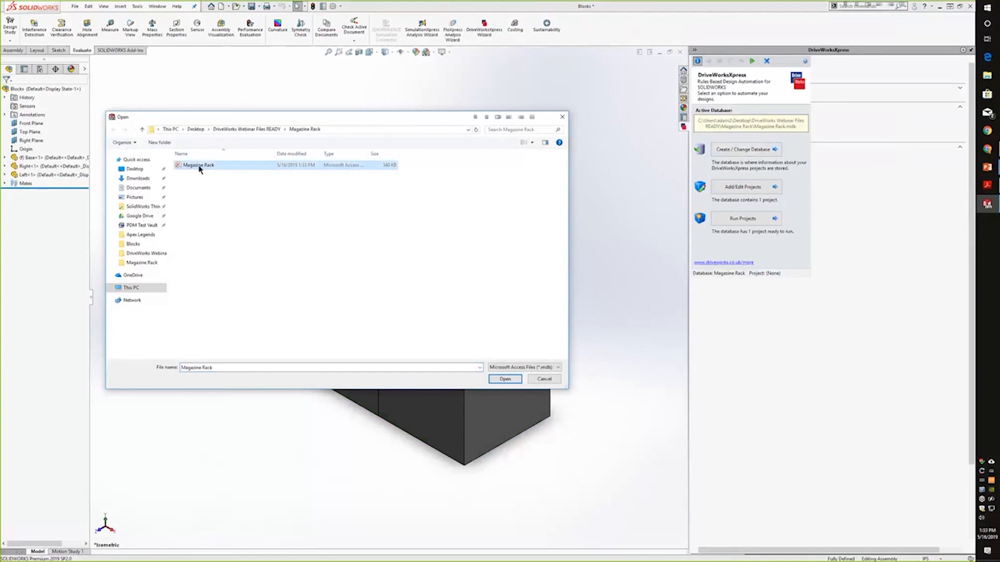
click(258, 129)
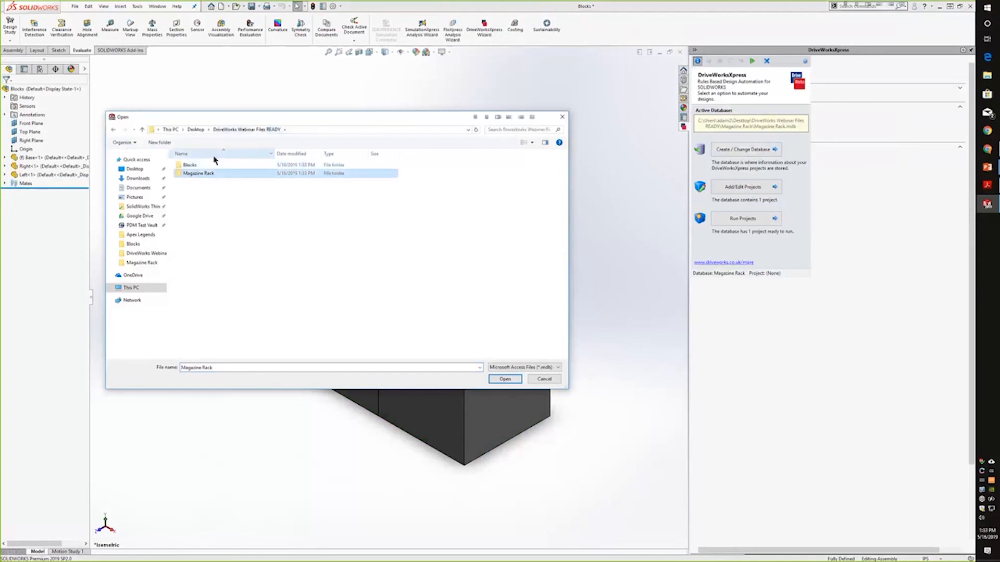
double_click(211, 165)
click(190, 165)
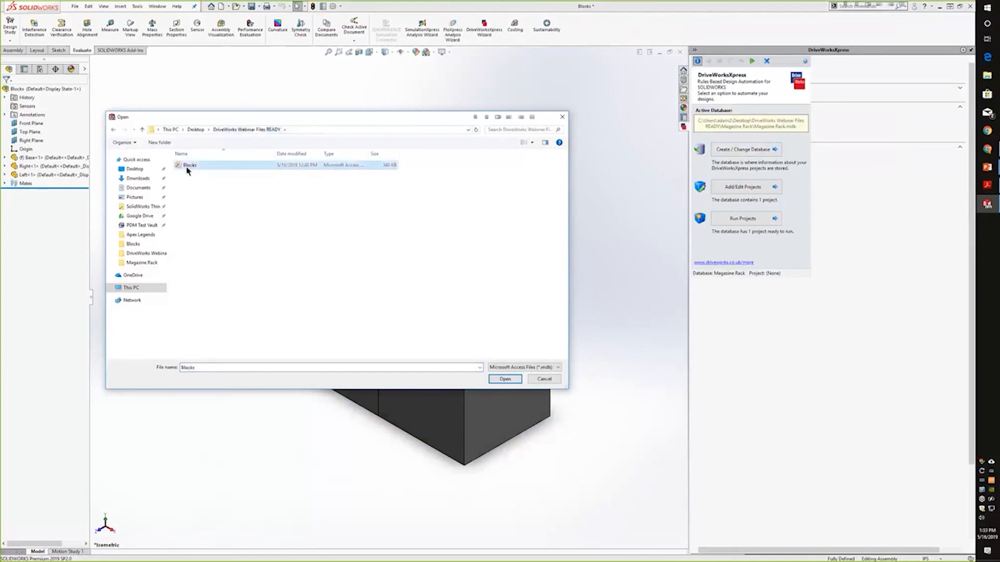
click(504, 379)
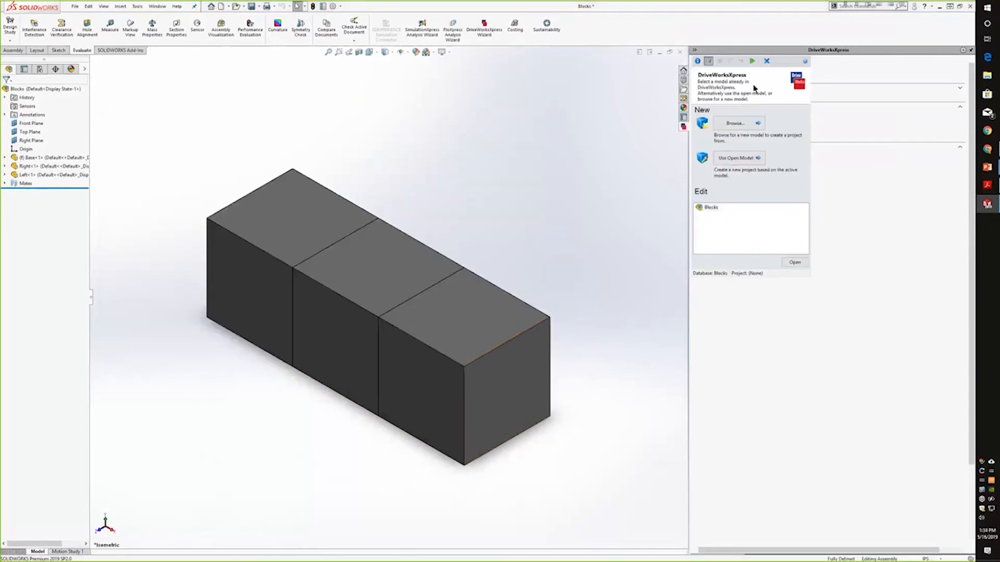
Open the existing Blocks project from the database and run it
click(711, 207)
double_click(711, 209)
click(536, 296)
click(751, 61)
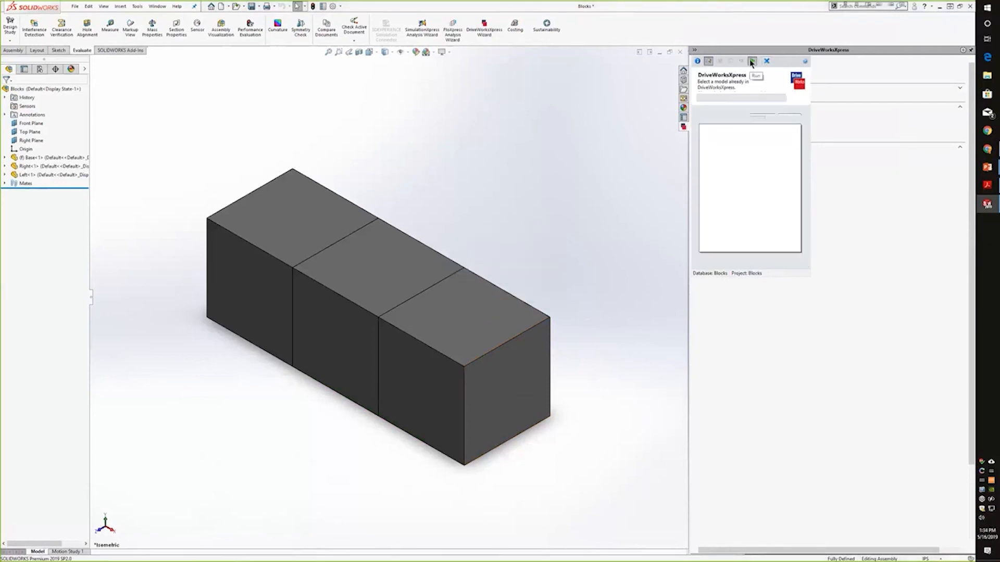
Try to create a new DriveWorksXpress project from the open Blocks assembly
click(708, 61)
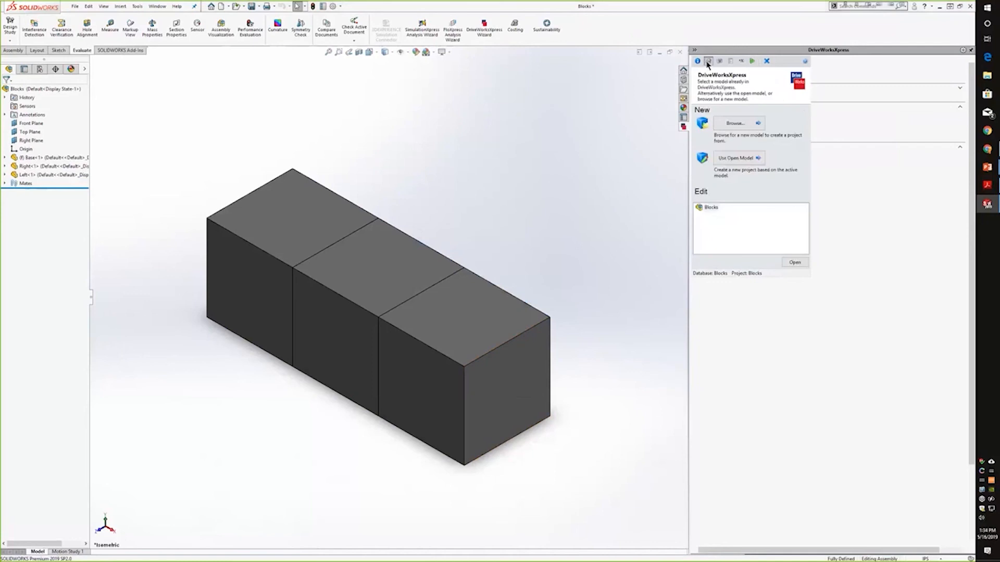
click(748, 158)
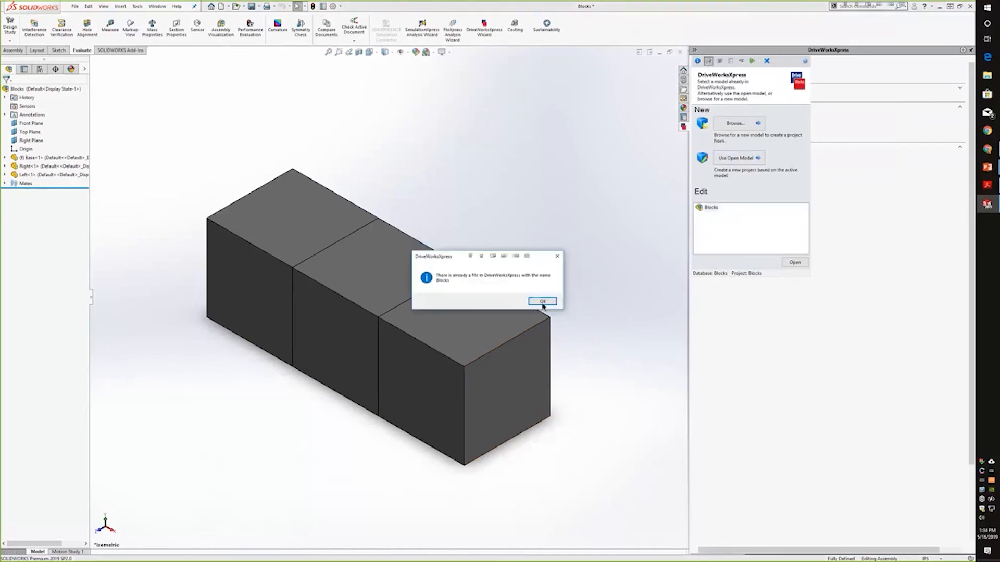
click(543, 302)
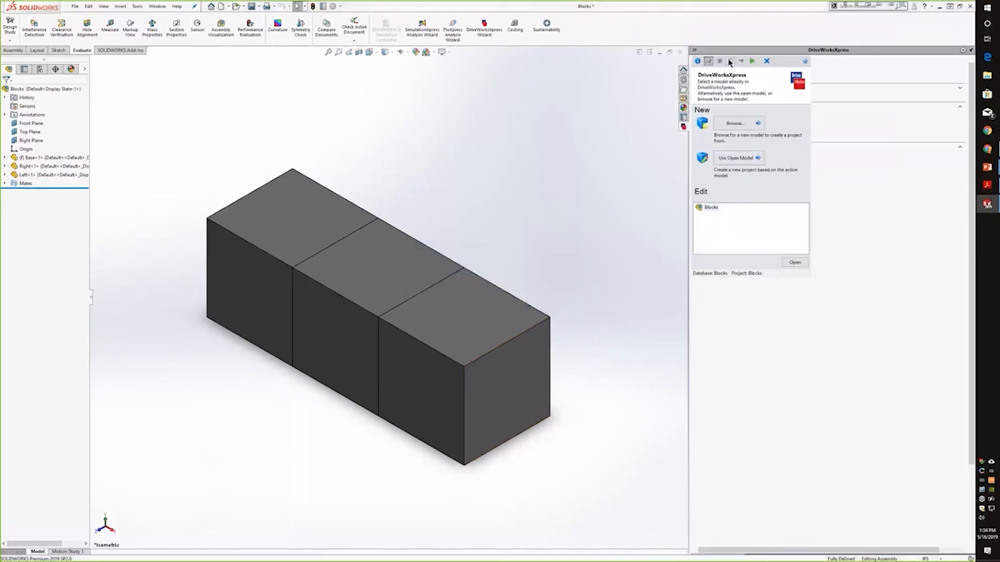
Run the Blocks project form and review the colour options offered for the left block
click(751, 61)
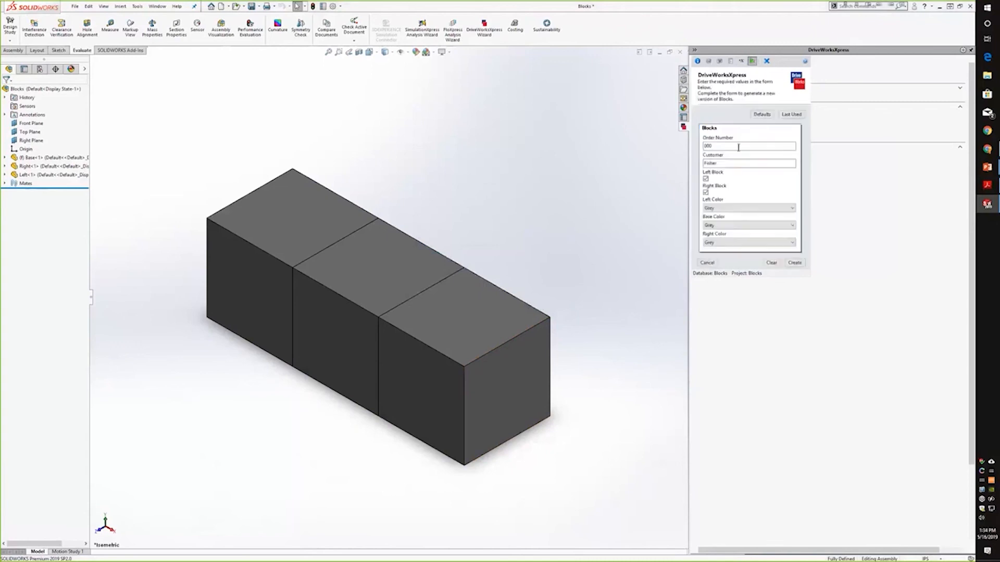
click(750, 145)
click(735, 208)
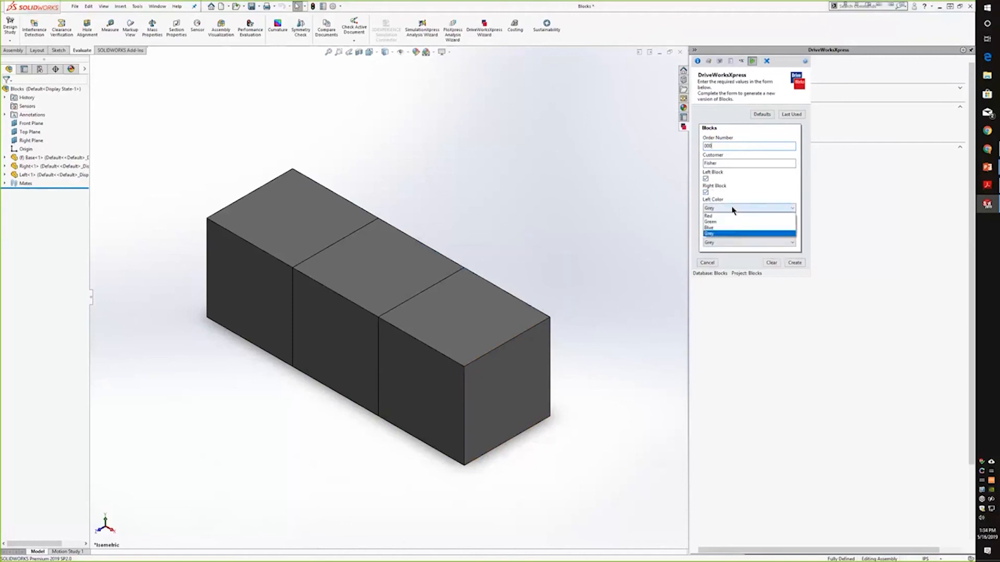
click(744, 195)
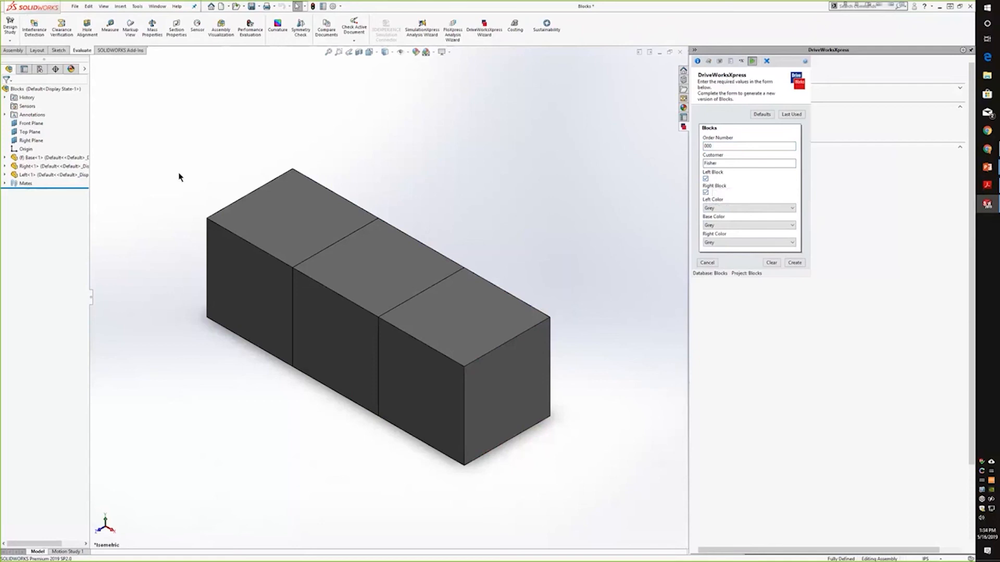
Set Left Color to Red, Base Color to Green and Right Color to Blue, then create the version under a new order number
click(730, 208)
click(728, 215)
click(734, 225)
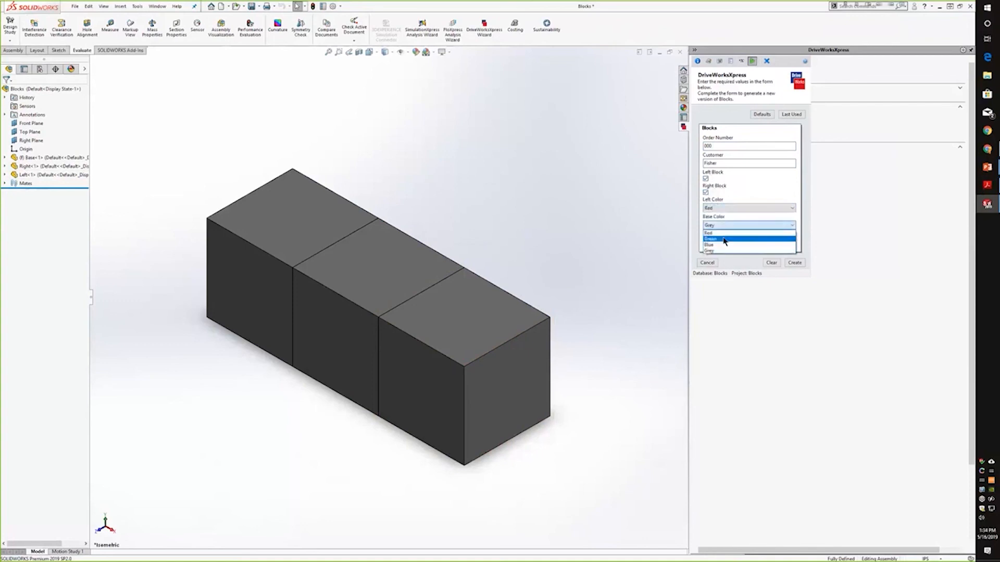
click(726, 238)
click(728, 242)
click(723, 262)
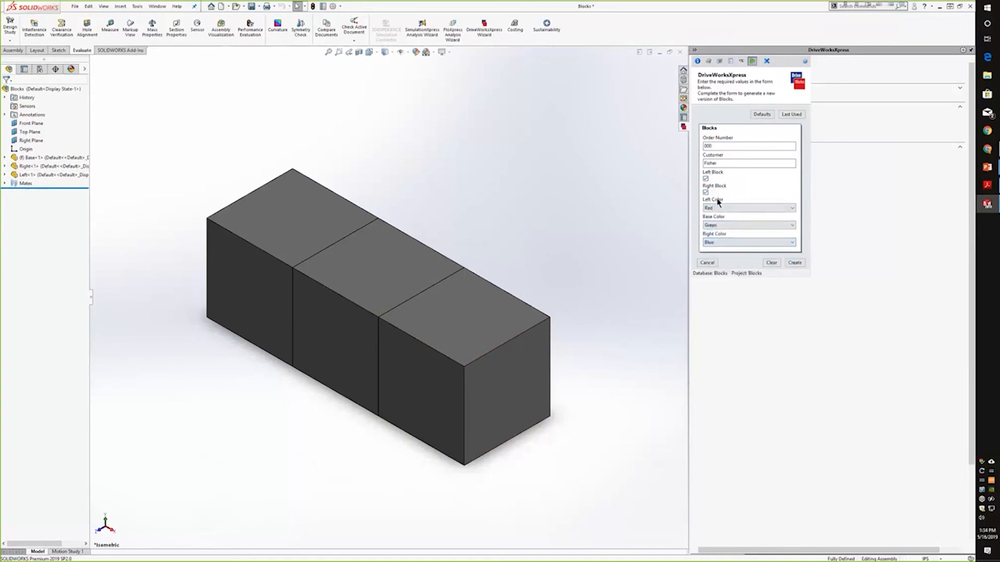
click(714, 225)
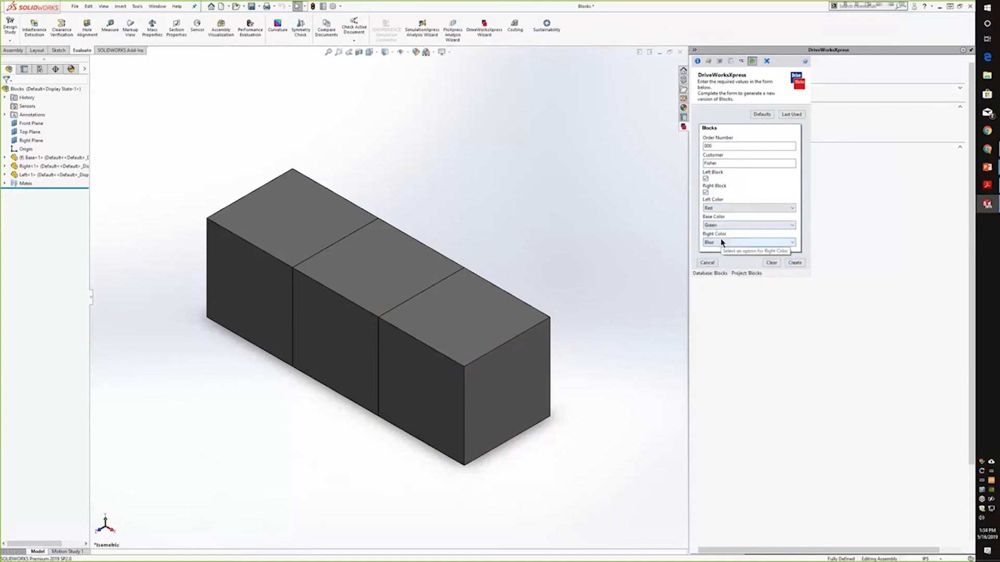
click(721, 240)
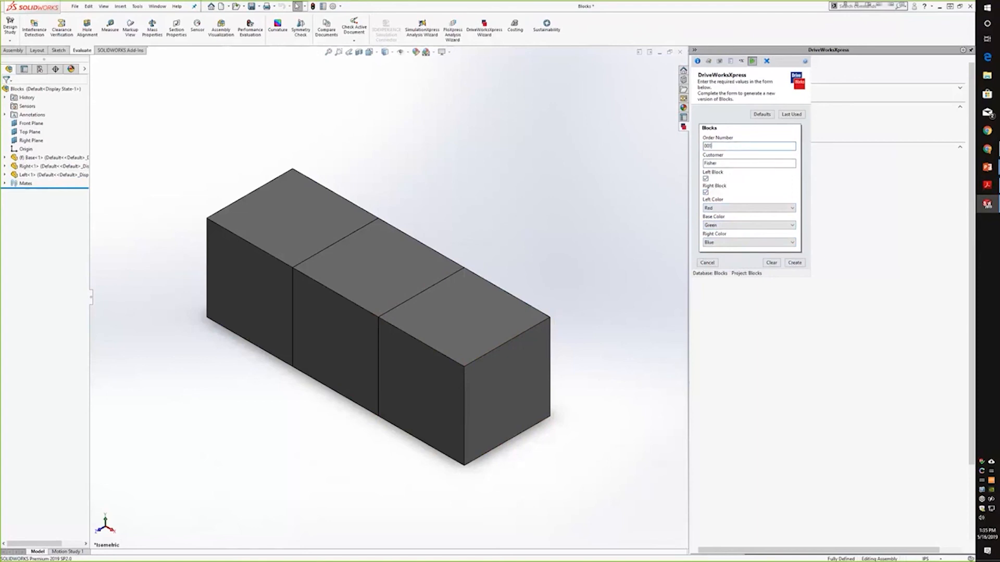
click(794, 263)
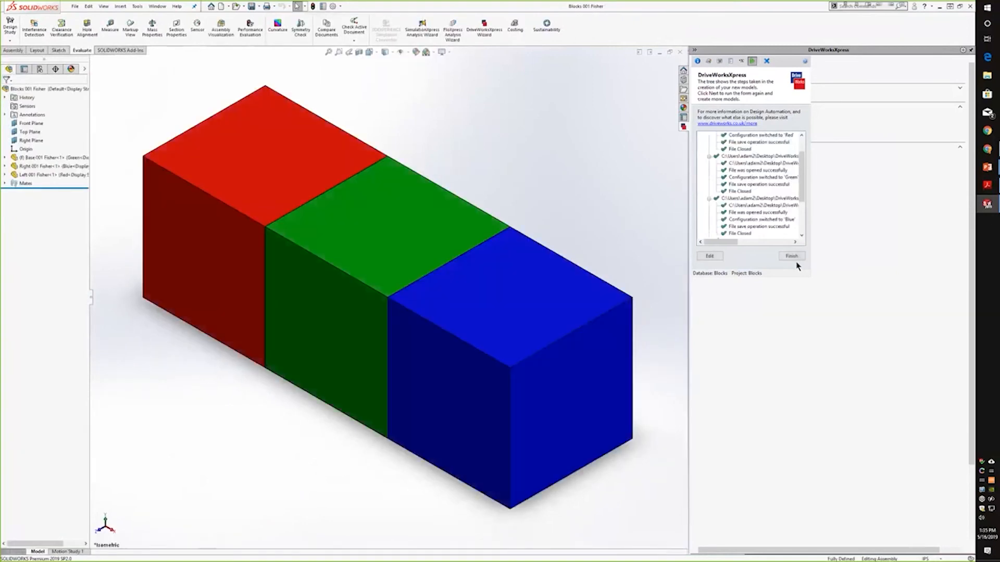
Review the creation report to its end, finish it, and widen the feature tree to read the component configurations
scroll(801, 193, down, 3)
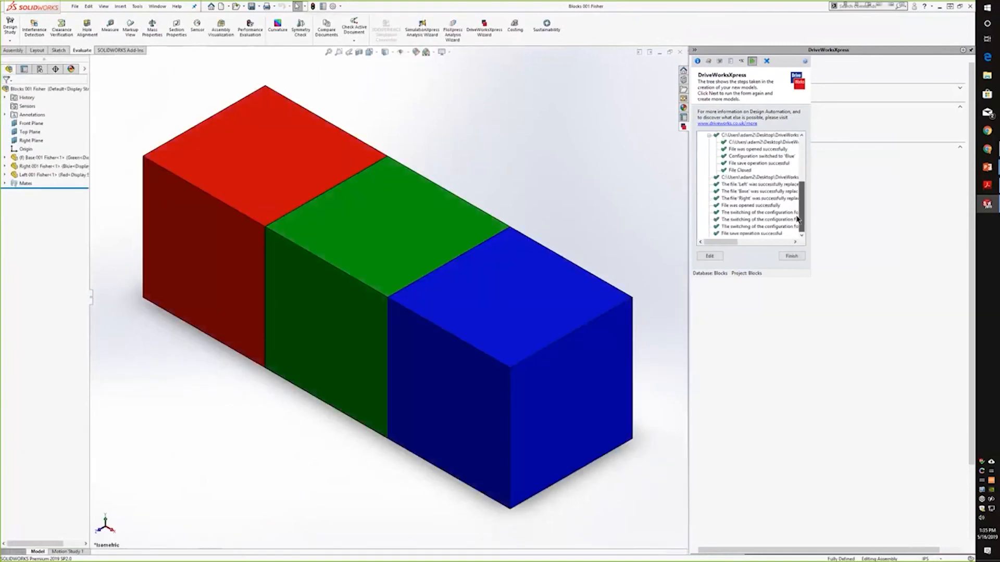
mouse_move(798, 219)
mouse_down()
mouse_move(802, 156)
mouse_move(805, 218)
mouse_up()
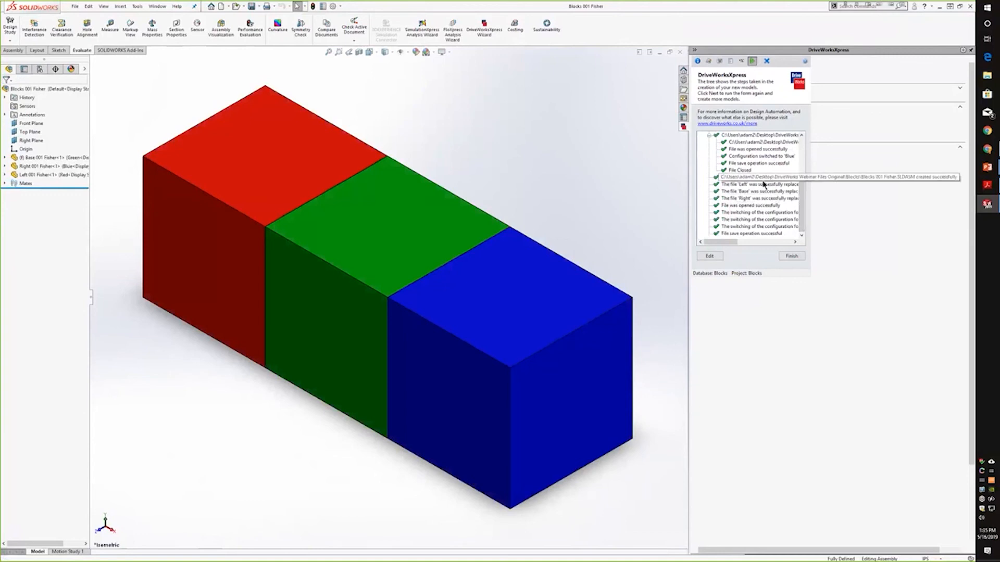
click(792, 256)
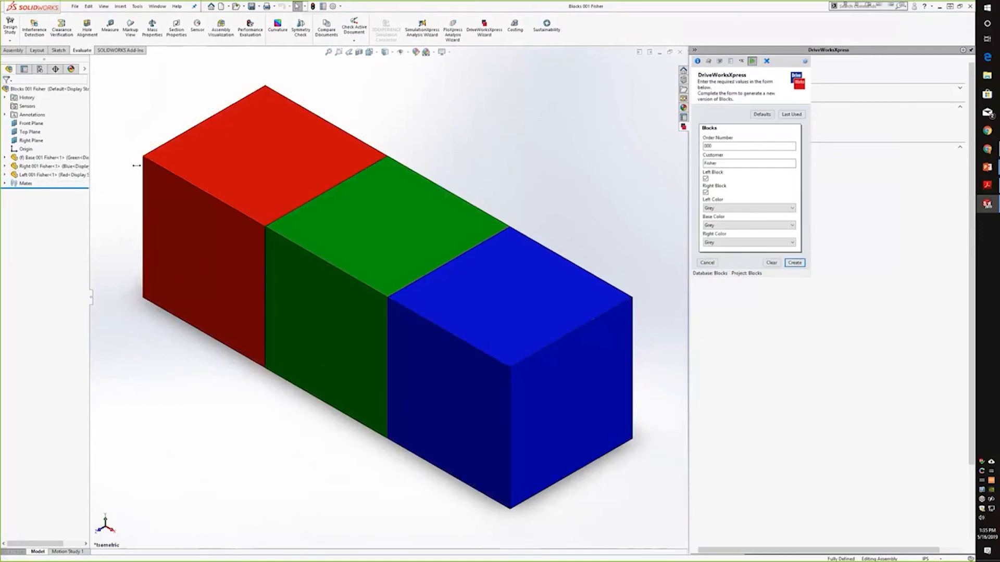
drag(137, 165, 130, 165)
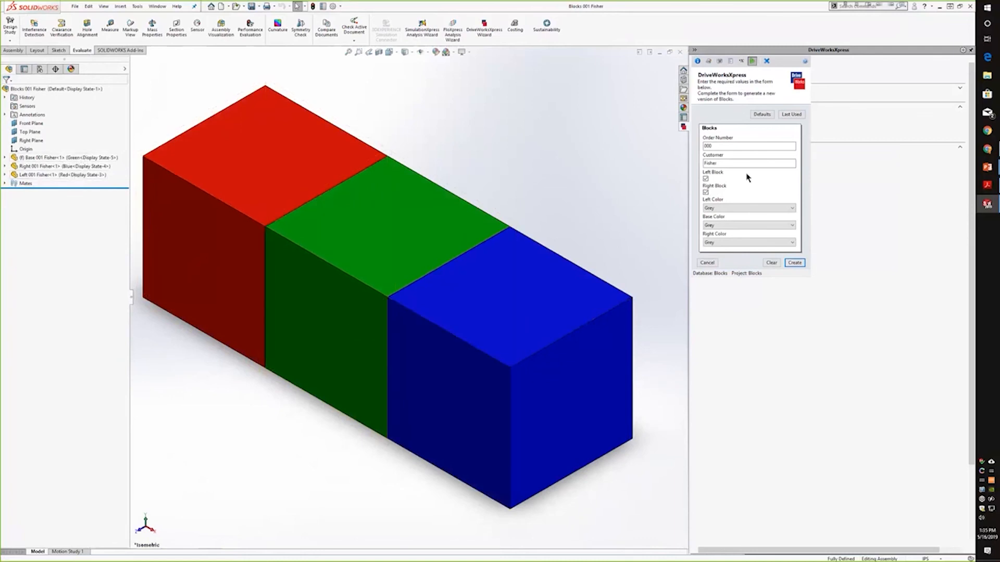
Enter another order number in the Blocks form and exclude the left block
click(727, 146)
key(BackSpace)
text(2)
click(705, 179)
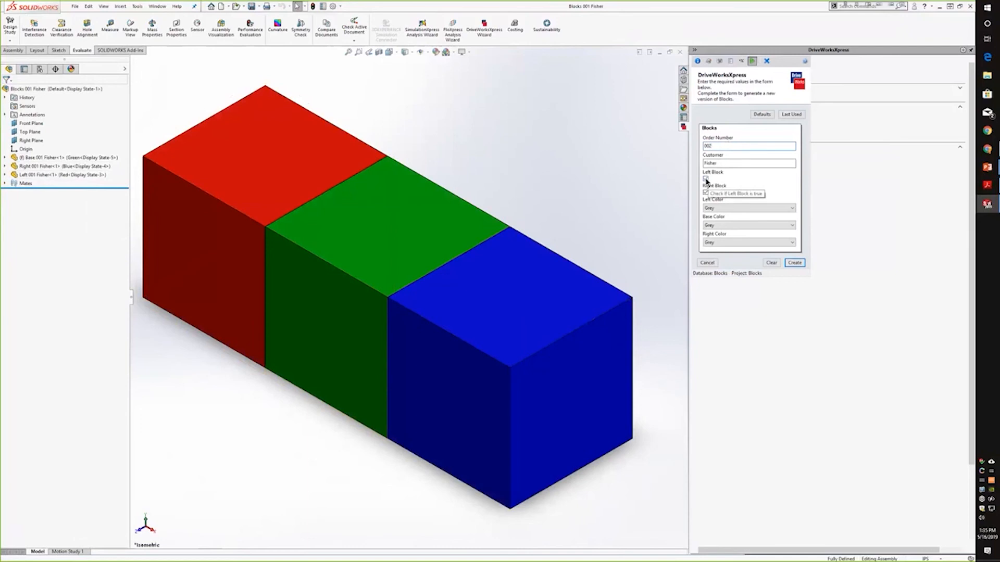
Keep Left Color at Grey, set Base Color and Right Color to Red, and create the two-block version
click(736, 209)
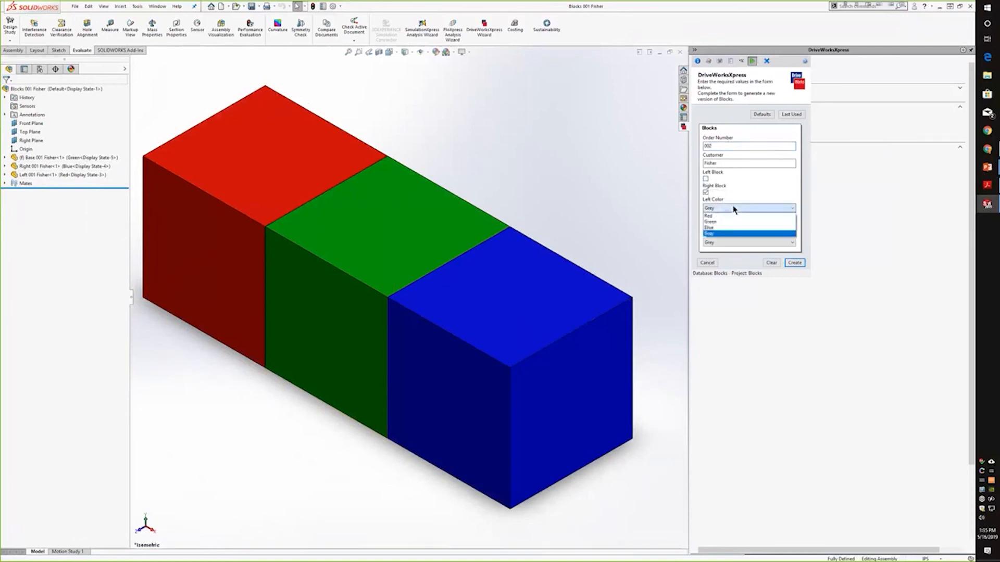
click(715, 235)
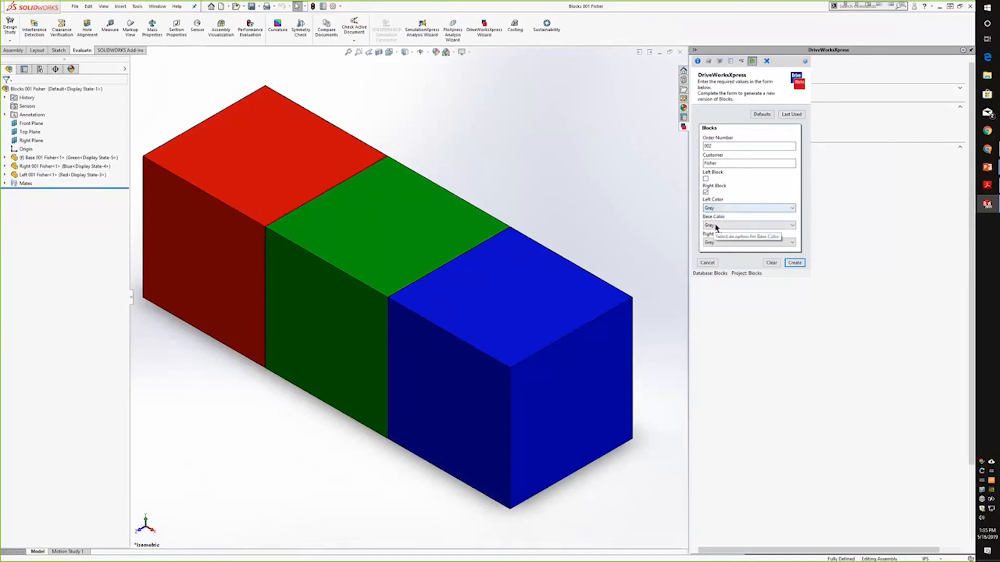
click(716, 226)
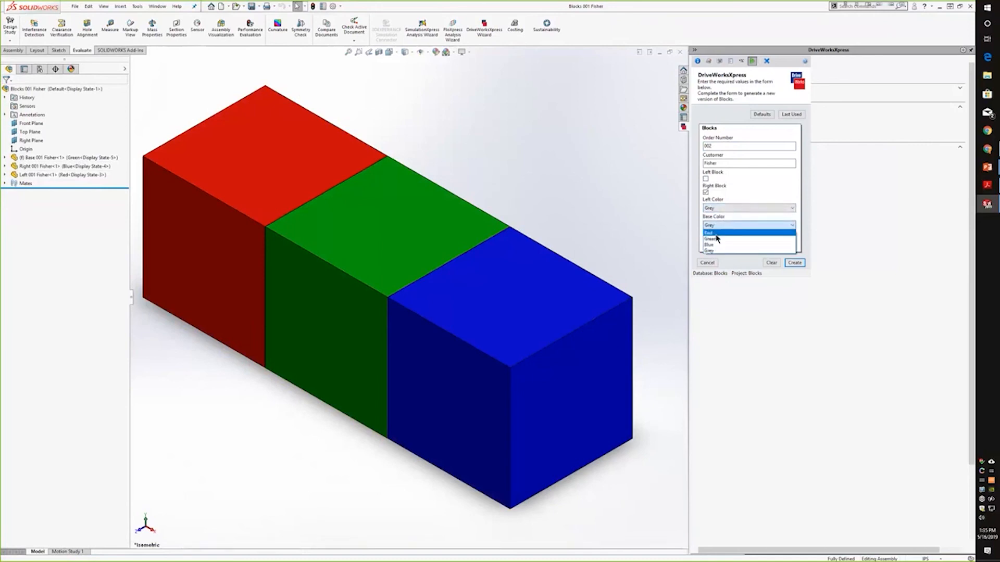
click(716, 234)
click(748, 242)
click(718, 249)
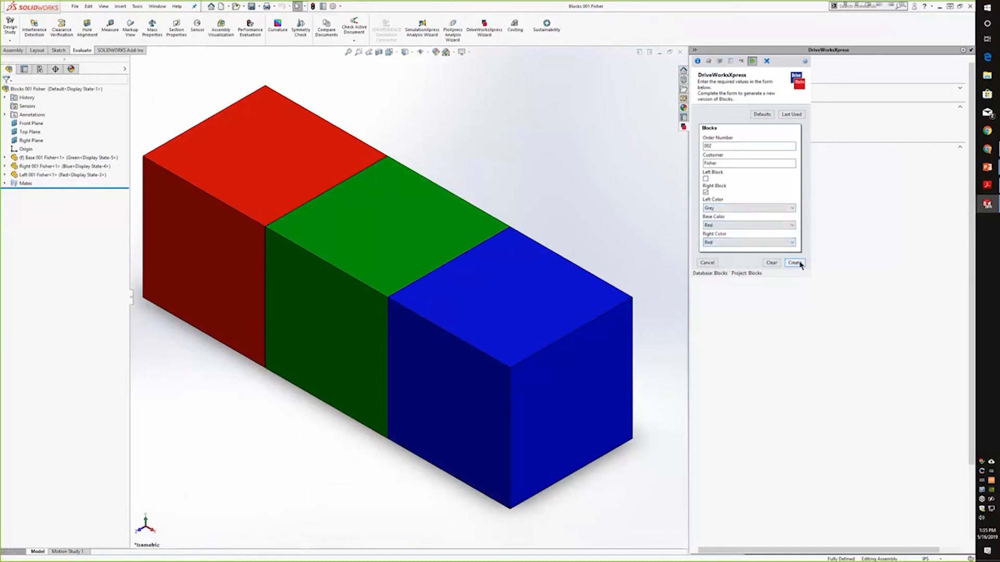
click(794, 262)
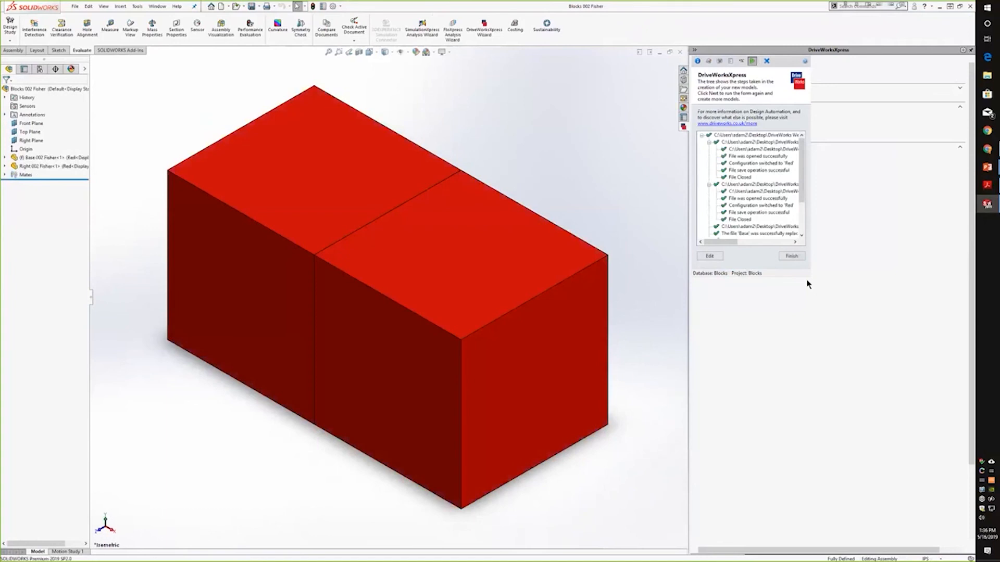
Review the Blocks project's rule summary and captured models, and restrict the captured assembly structure to captured models only
click(740, 62)
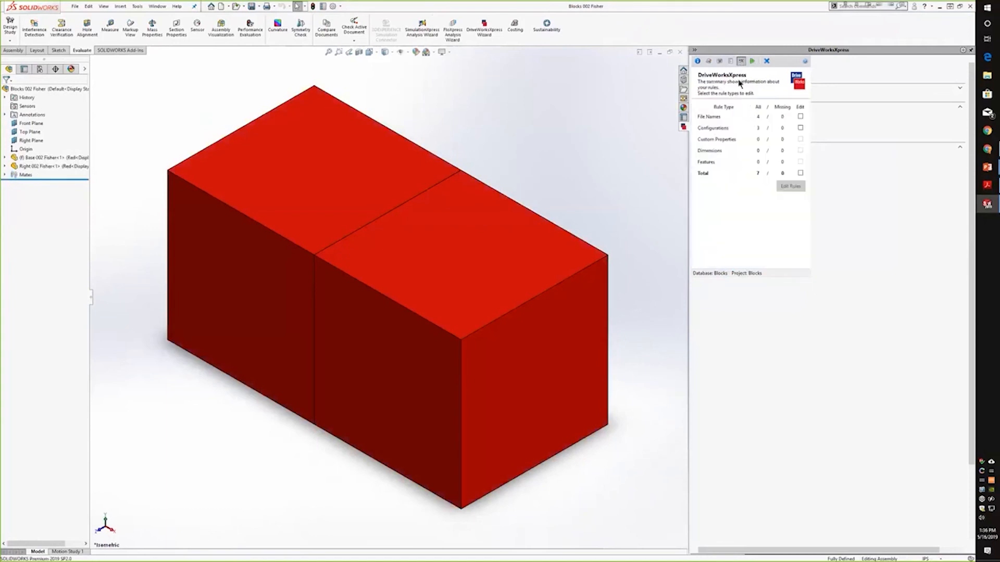
click(708, 62)
click(719, 62)
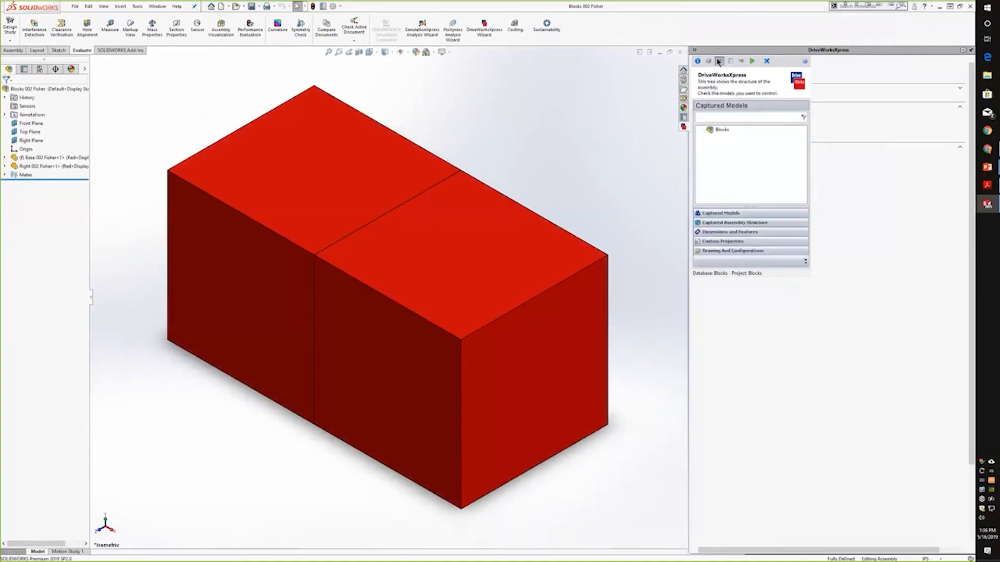
click(721, 222)
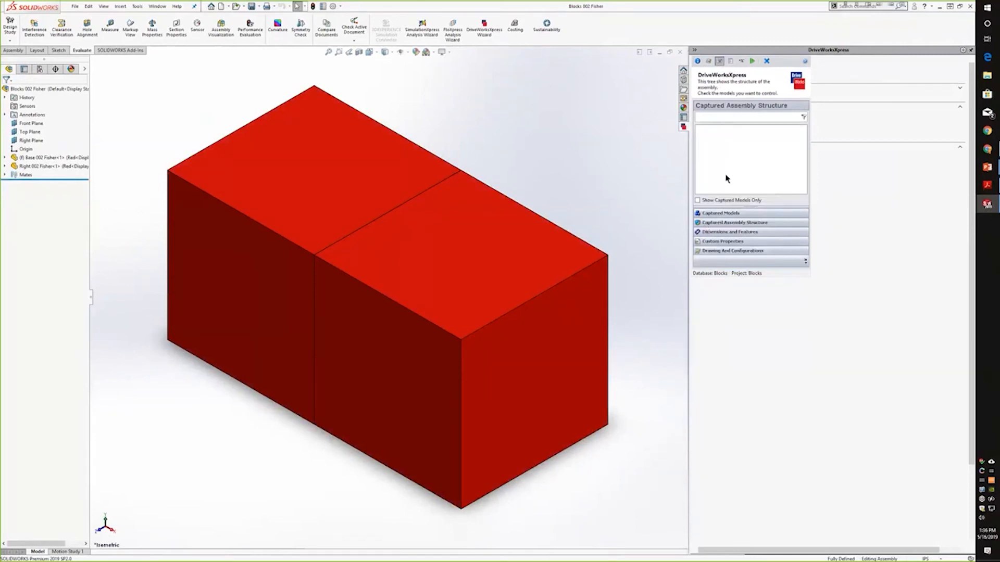
click(713, 200)
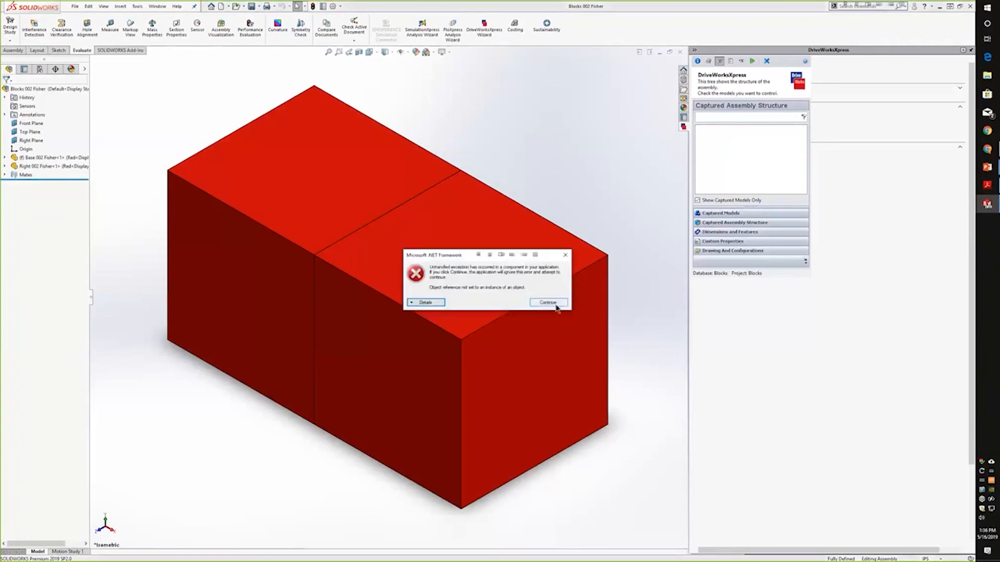
click(547, 303)
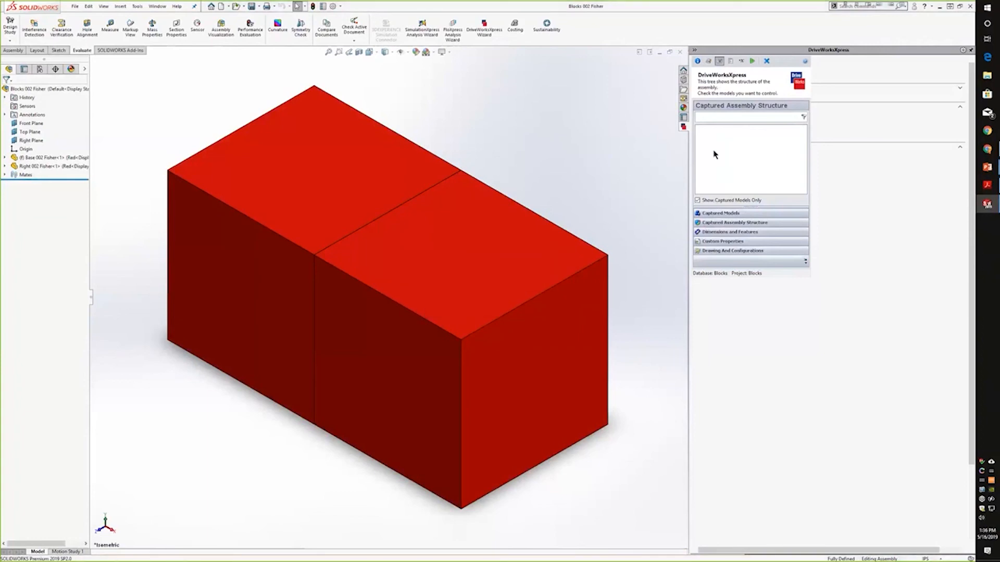
Open the captured Blocks model, show its drawing and configuration options, and widen the DriveWorksXpress pane to read them
click(720, 213)
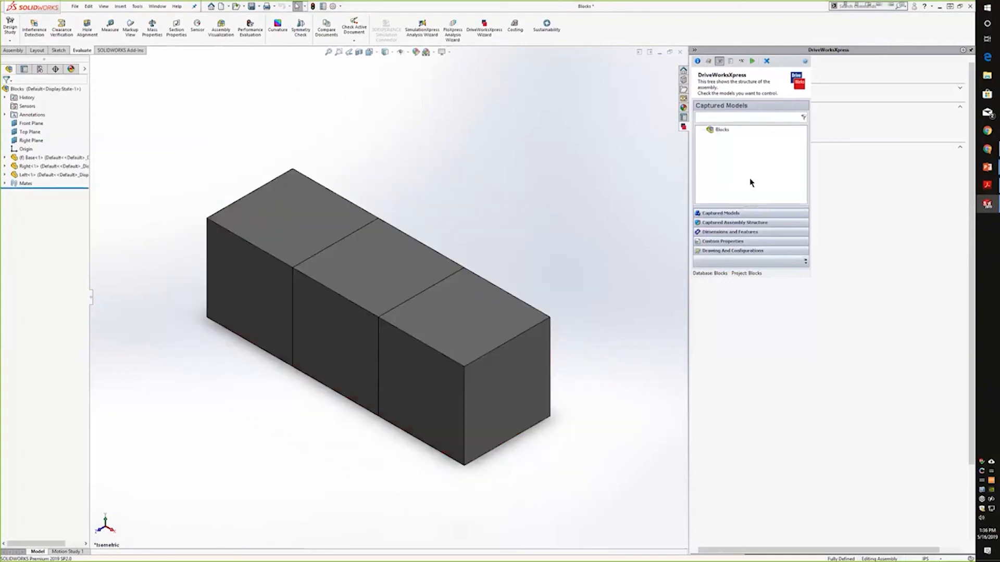
click(726, 252)
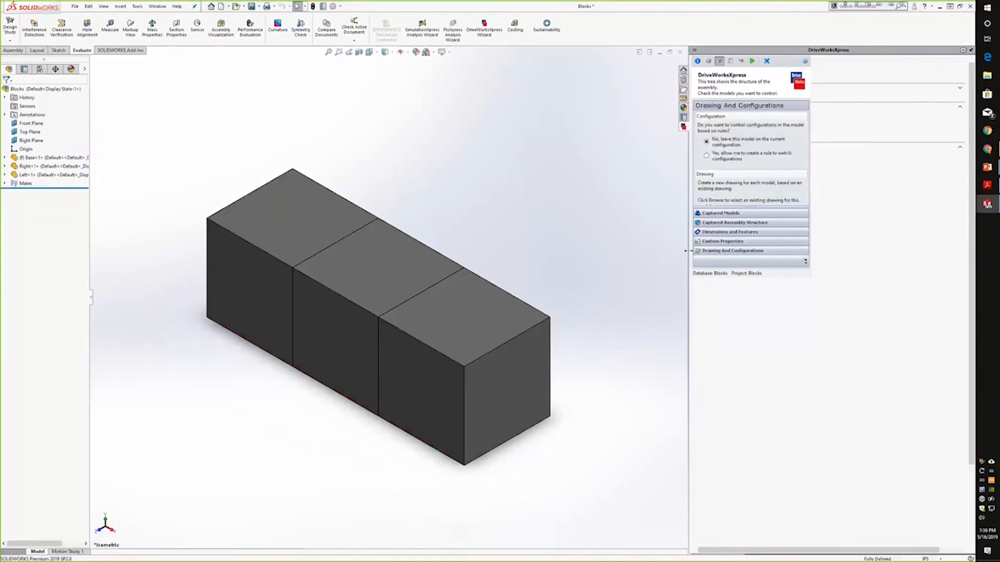
drag(686, 251, 670, 251)
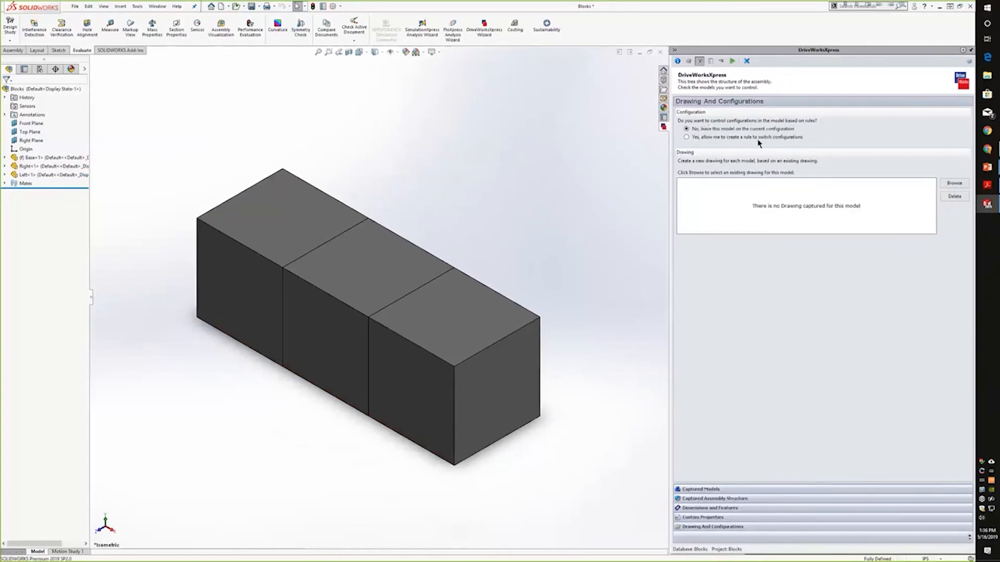
List the project's configuration rules with a wider name column, and inspect the Left block's configuration rule without changing it
click(733, 62)
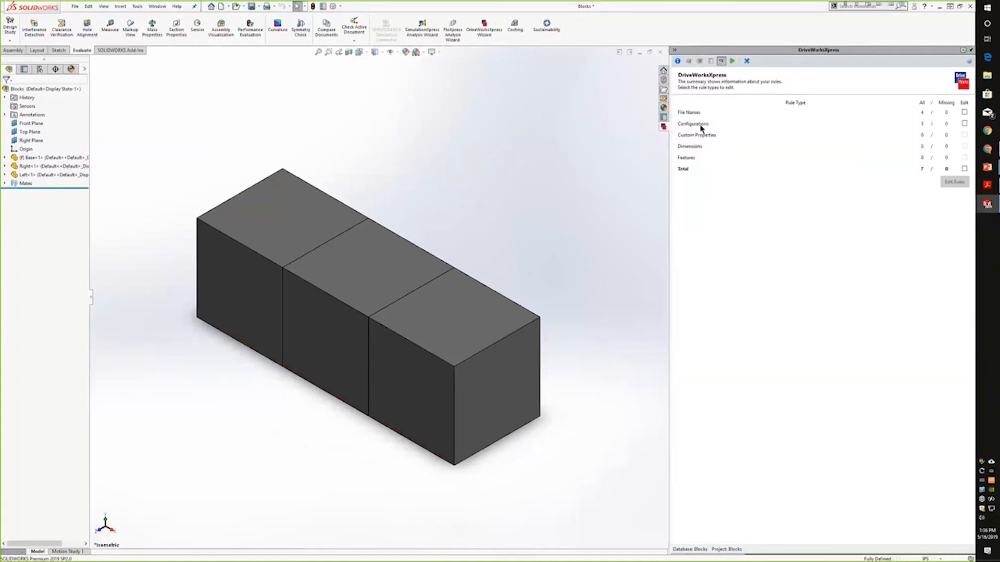
click(964, 123)
click(953, 181)
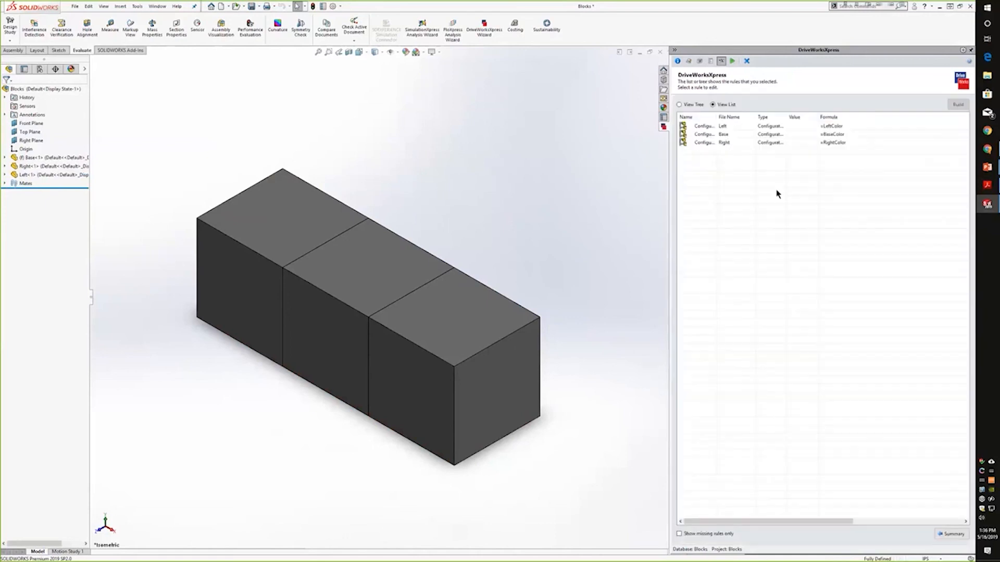
drag(716, 117, 738, 119)
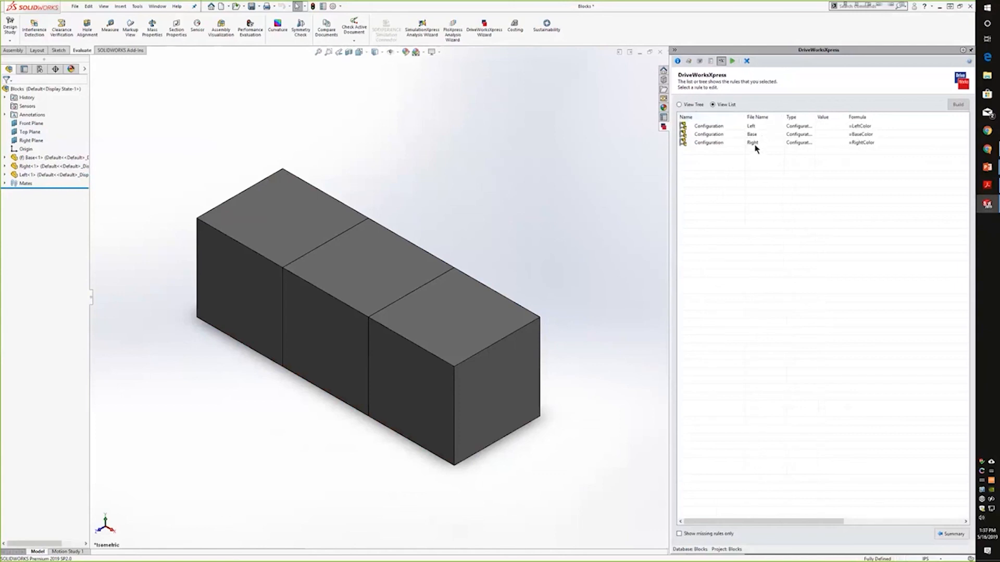
click(717, 128)
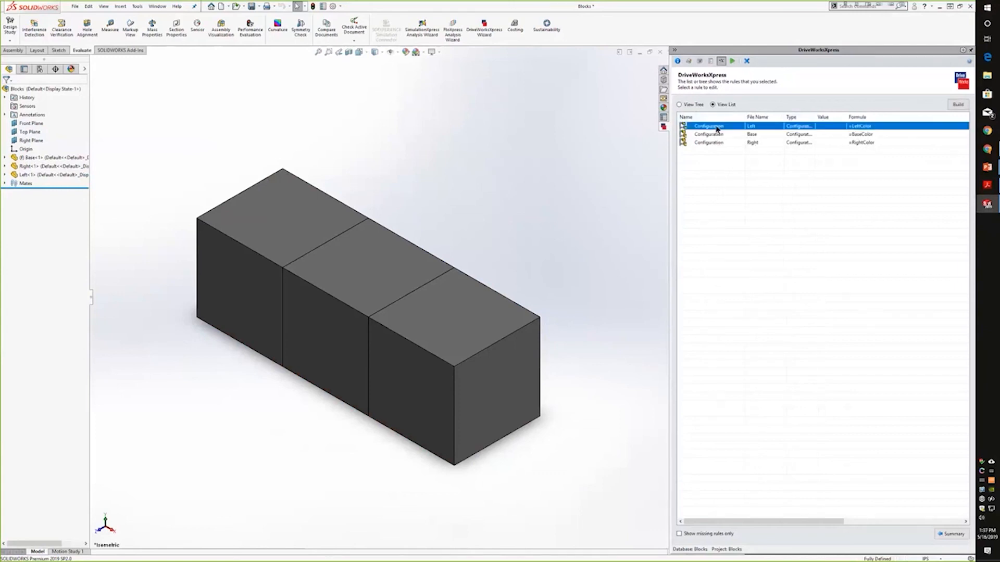
double_click(717, 128)
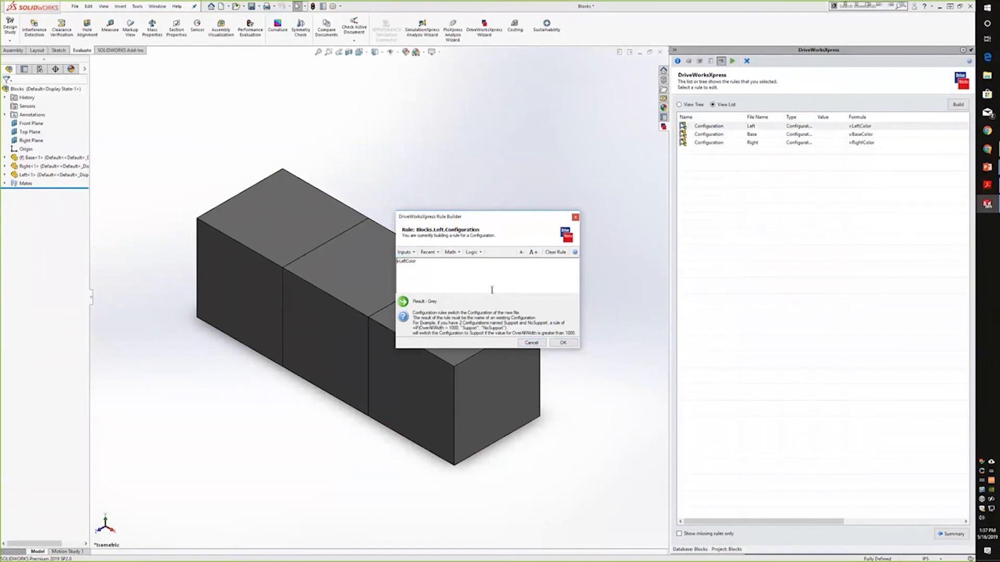
click(532, 343)
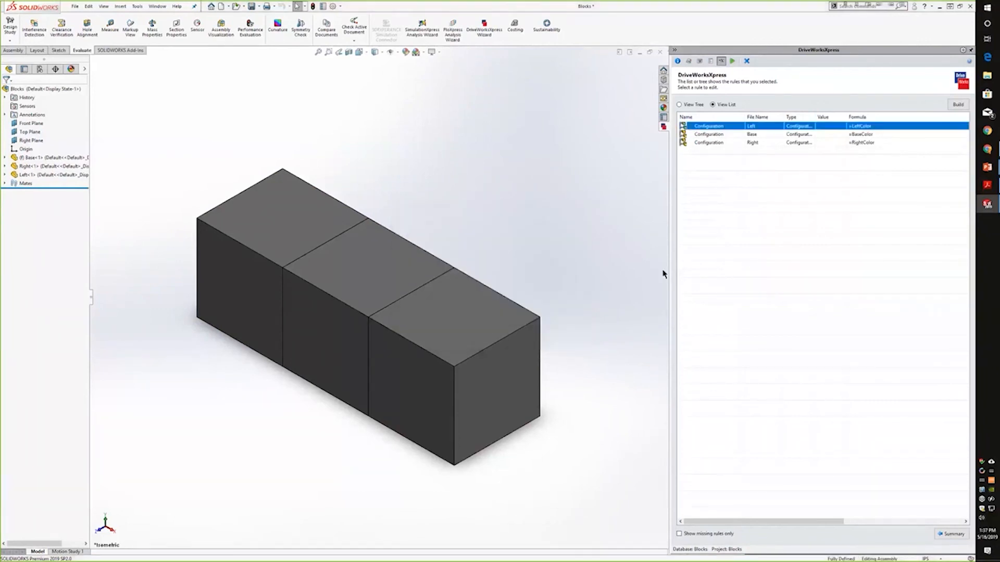
List the project's file name rules and examine the Left block's If formula, including its condition, order number and DELETE result
click(951, 533)
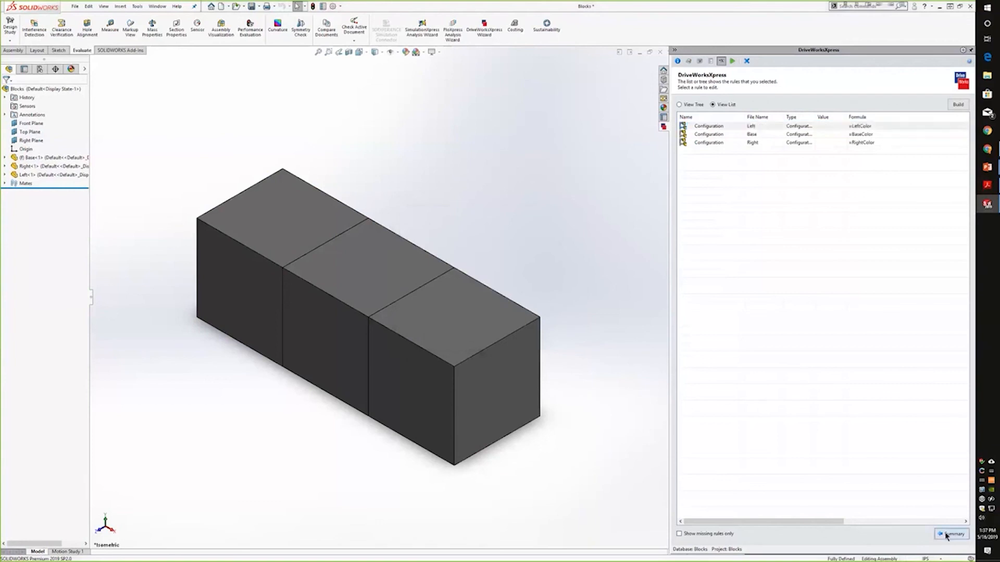
click(964, 113)
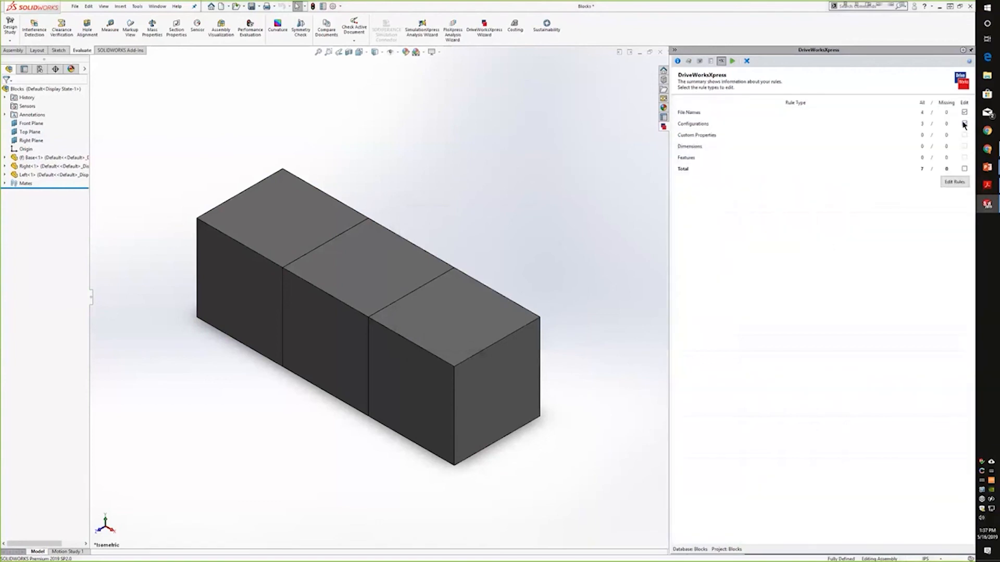
click(957, 175)
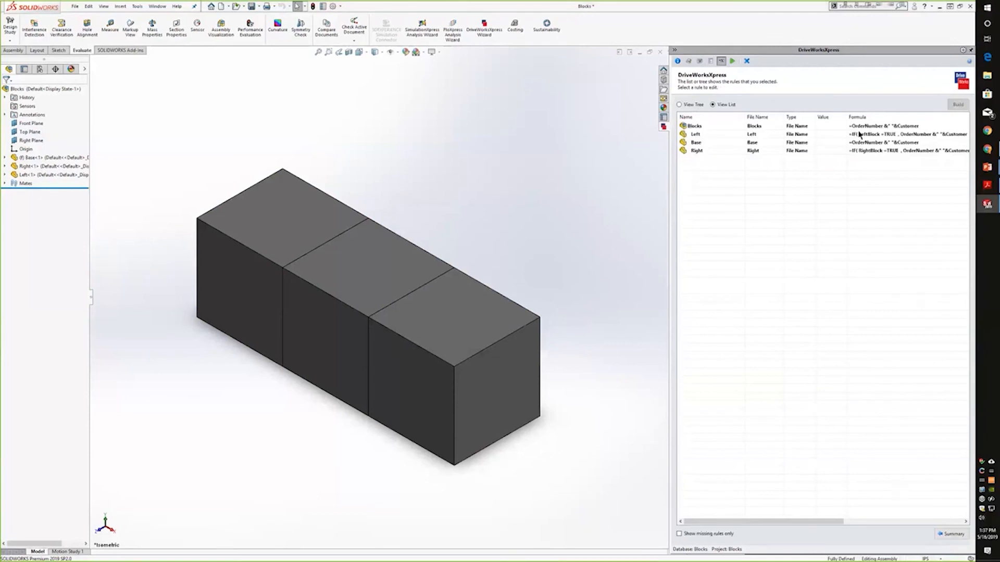
double_click(702, 136)
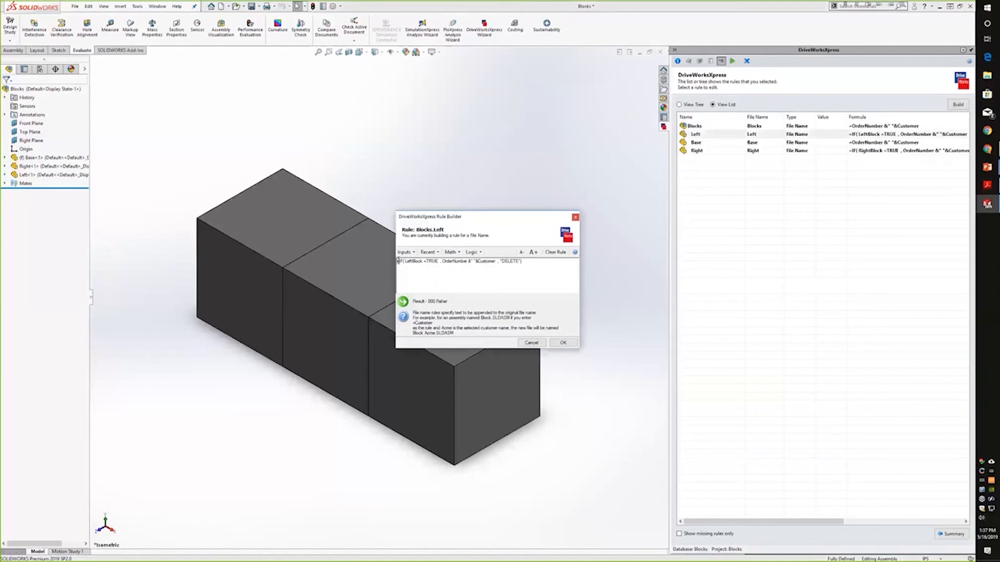
click(409, 261)
double_click(453, 260)
click(491, 262)
click(565, 343)
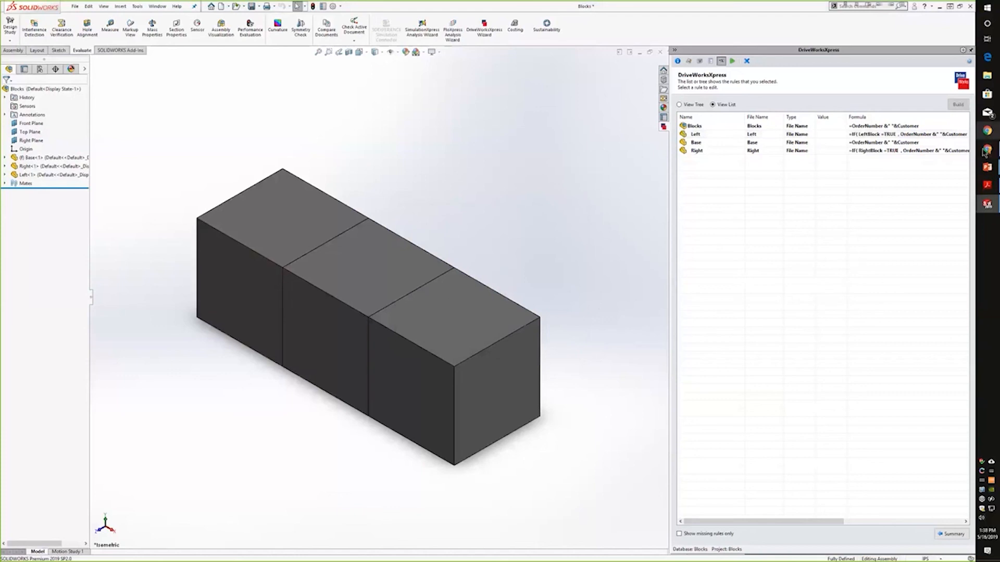
mouse_move(988, 153)
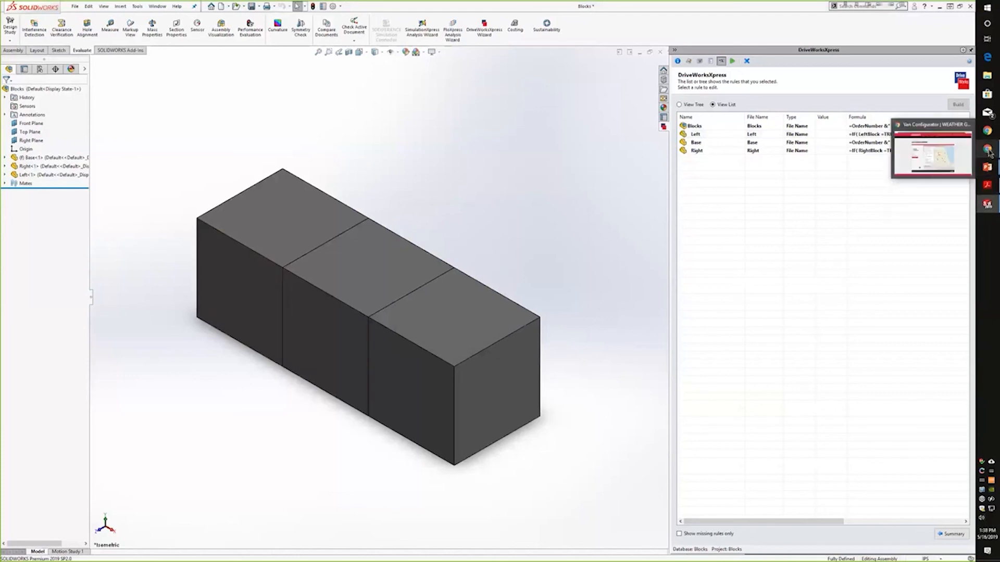
click(937, 171)
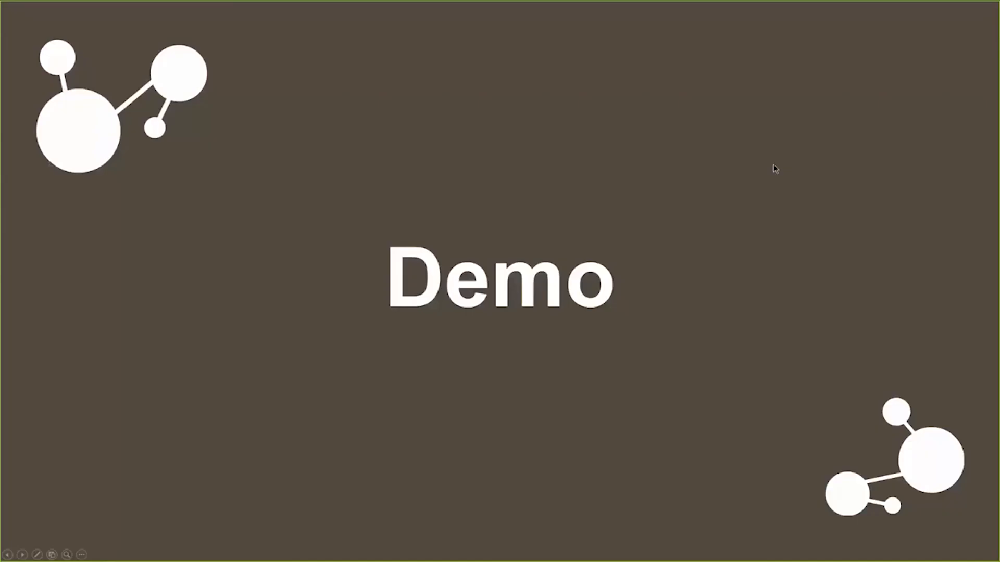
click(773, 165)
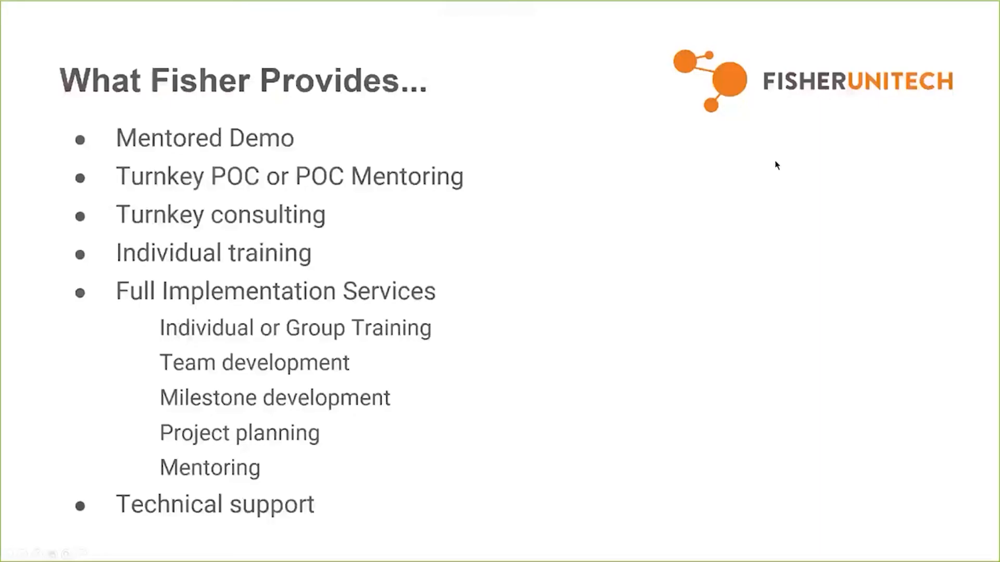